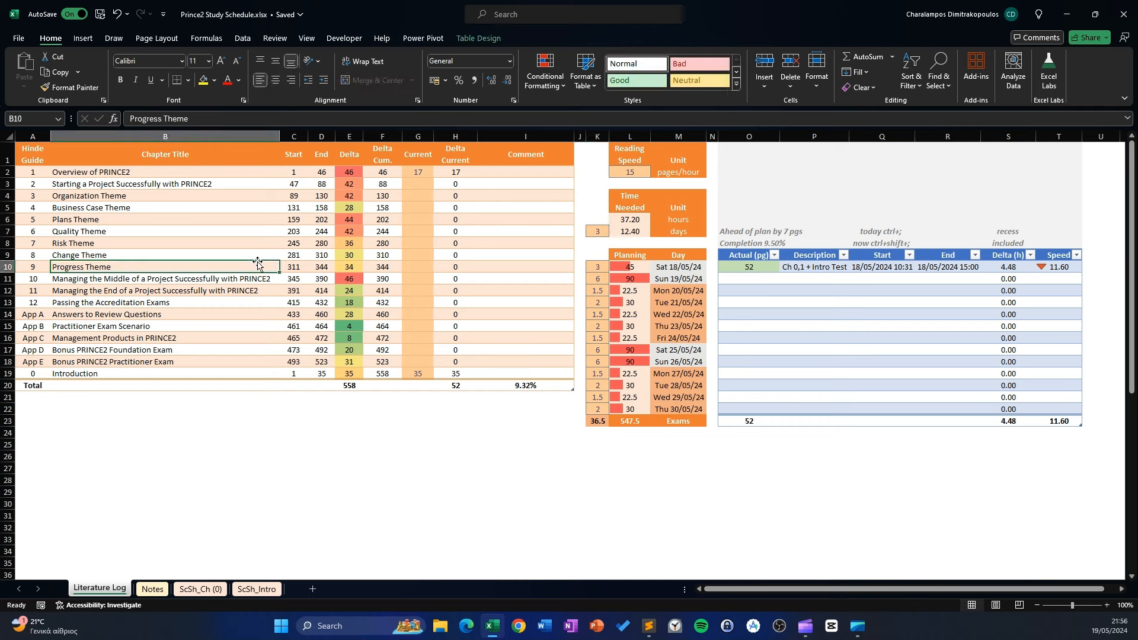
- Examine the chapter numbers, chapter titles and start and end pages in the reading table
{"action": "left_click", "coordinate": [348, 231]}
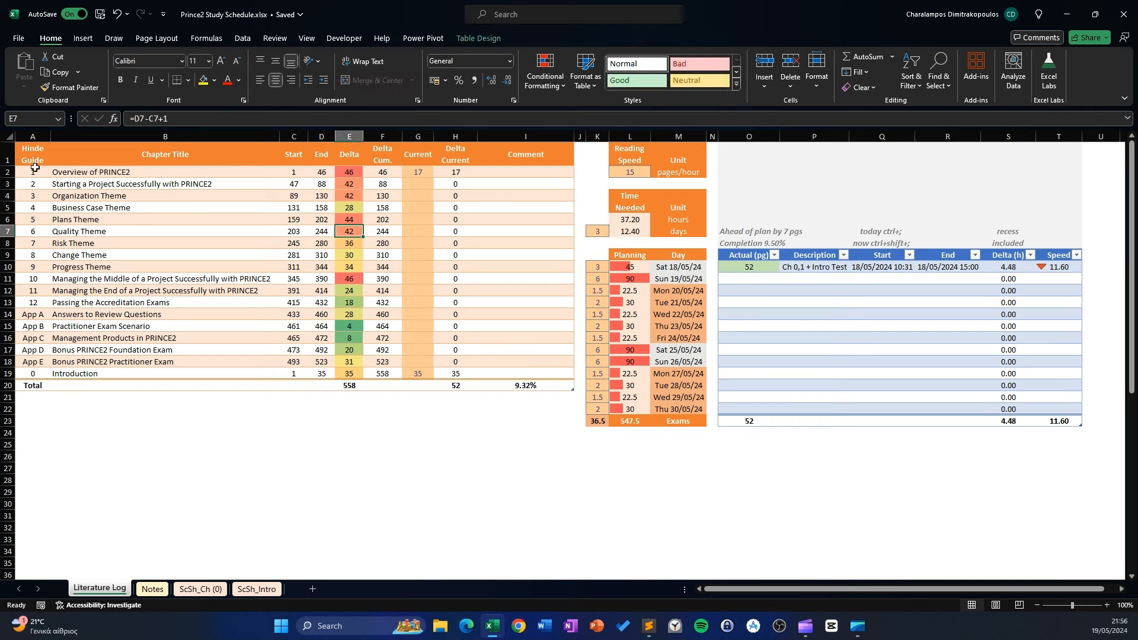
{"action": "left_click_drag", "start_coordinate": [28, 155], "coordinate": [224, 373]}
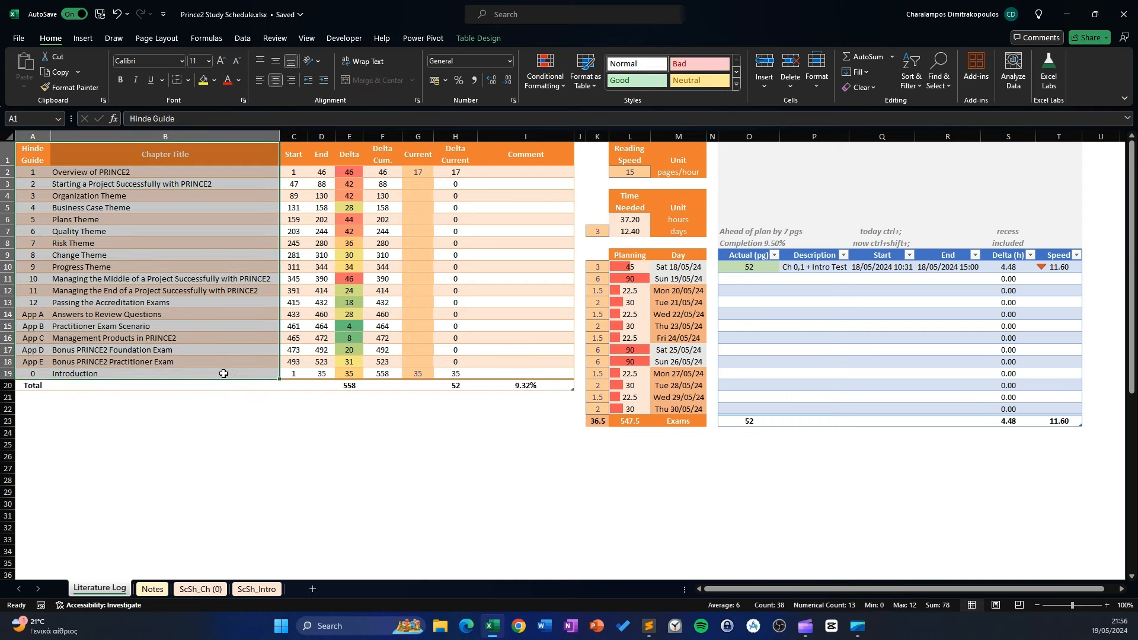
{"action": "left_click", "coordinate": [527, 243]}
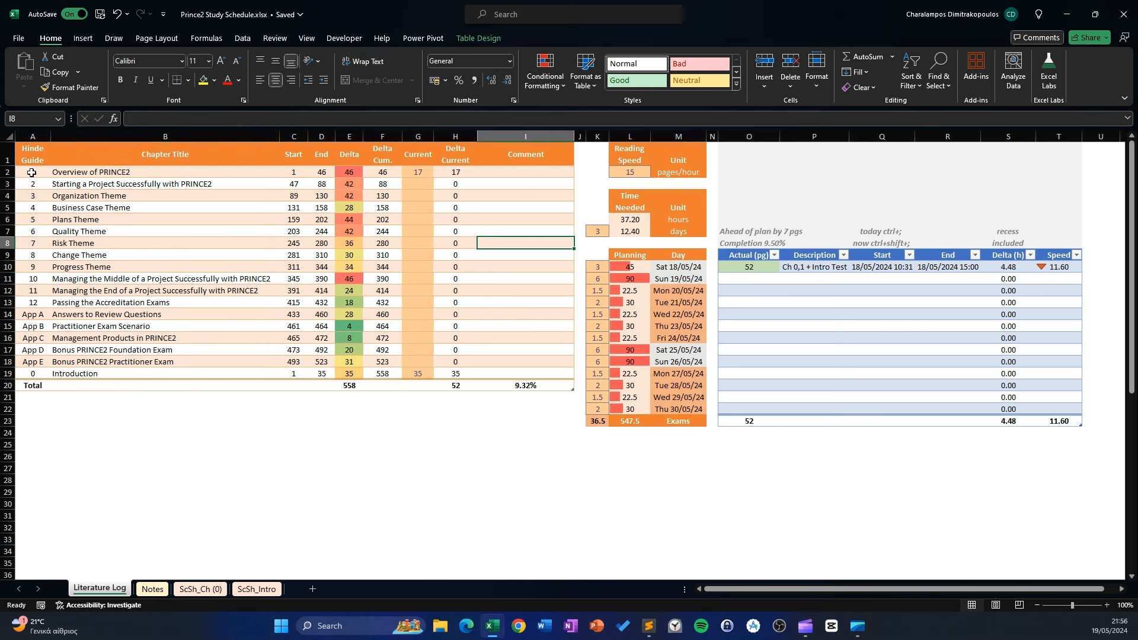
{"action": "left_click_drag", "start_coordinate": [31, 172], "coordinate": [36, 317]}
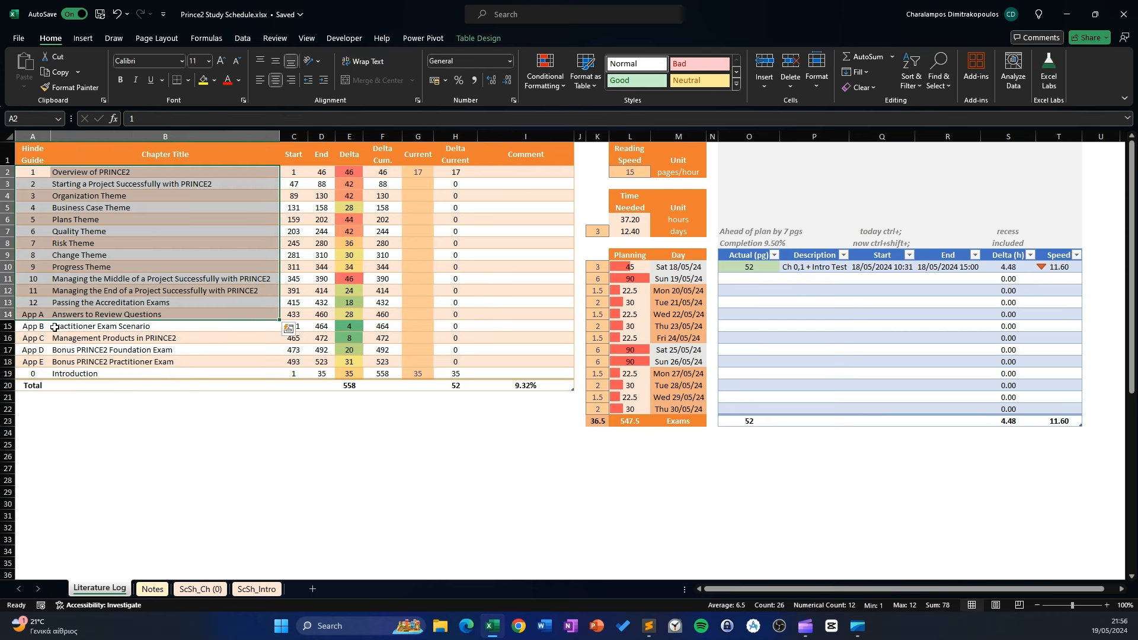
{"action": "left_click", "coordinate": [37, 370]}
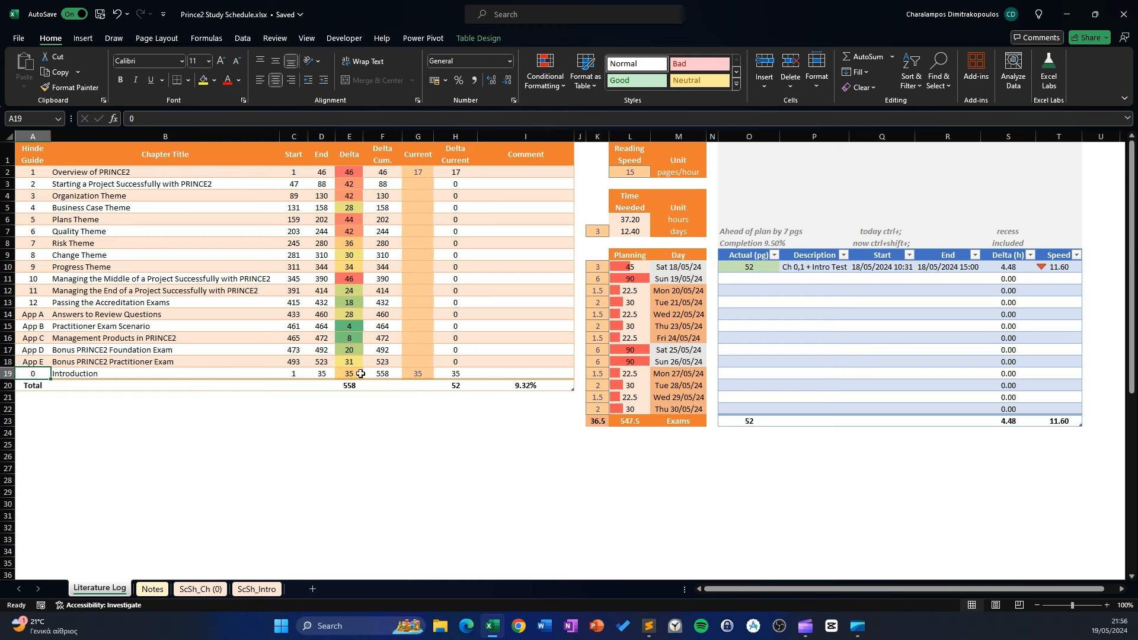
{"action": "left_click", "coordinate": [330, 353]}
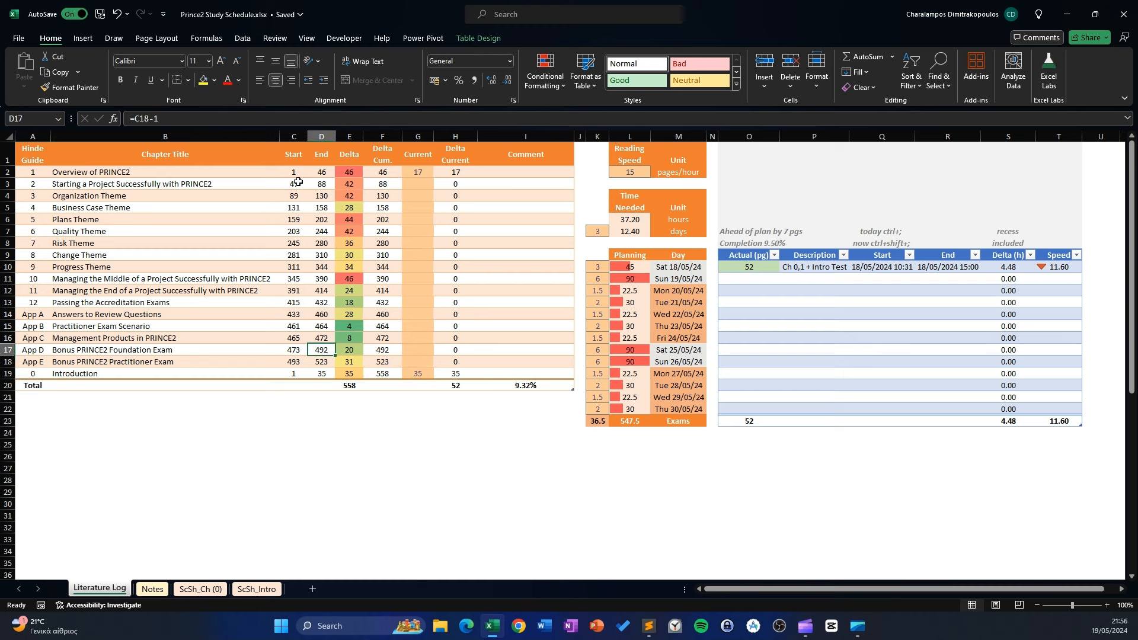
{"action": "left_click_drag", "start_coordinate": [293, 172], "coordinate": [320, 378]}
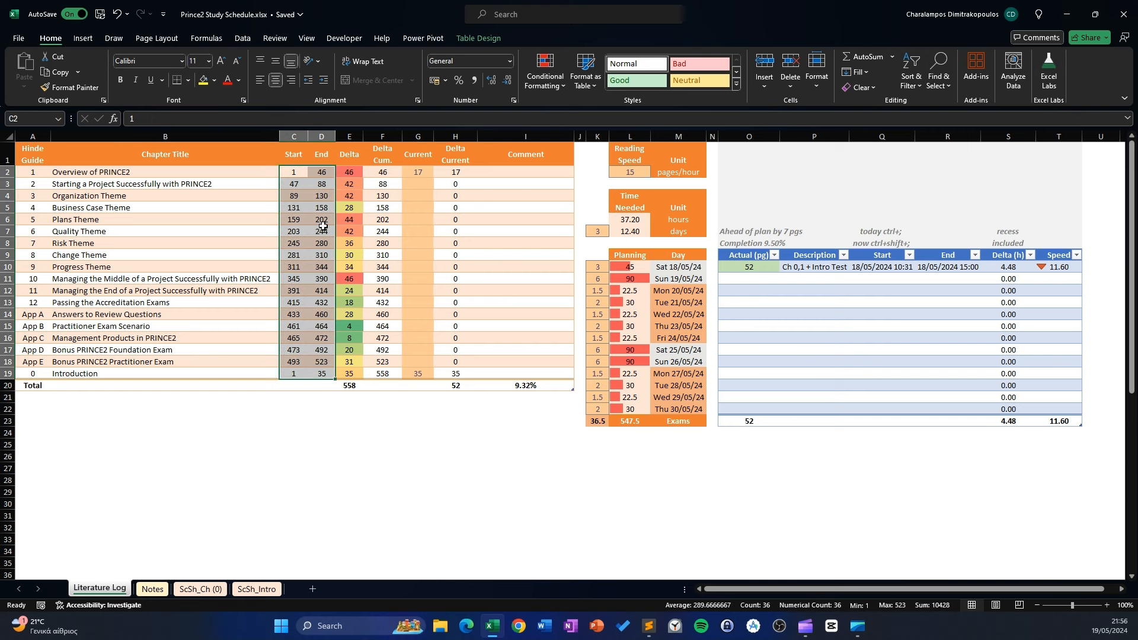
- Inspect the page-count formulas in the Delta column and the cumulative formula in the Delta Cum. column
{"action": "left_click", "coordinate": [354, 172]}
{"action": "left_click", "coordinate": [219, 119]}
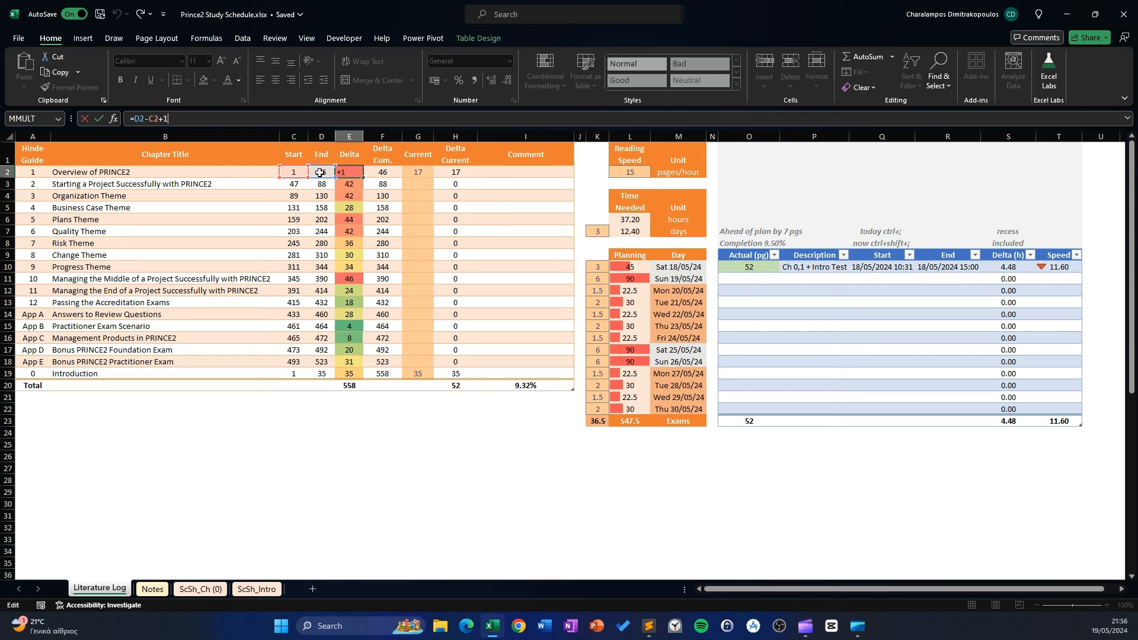
{"action": "key", "text": "Escape"}
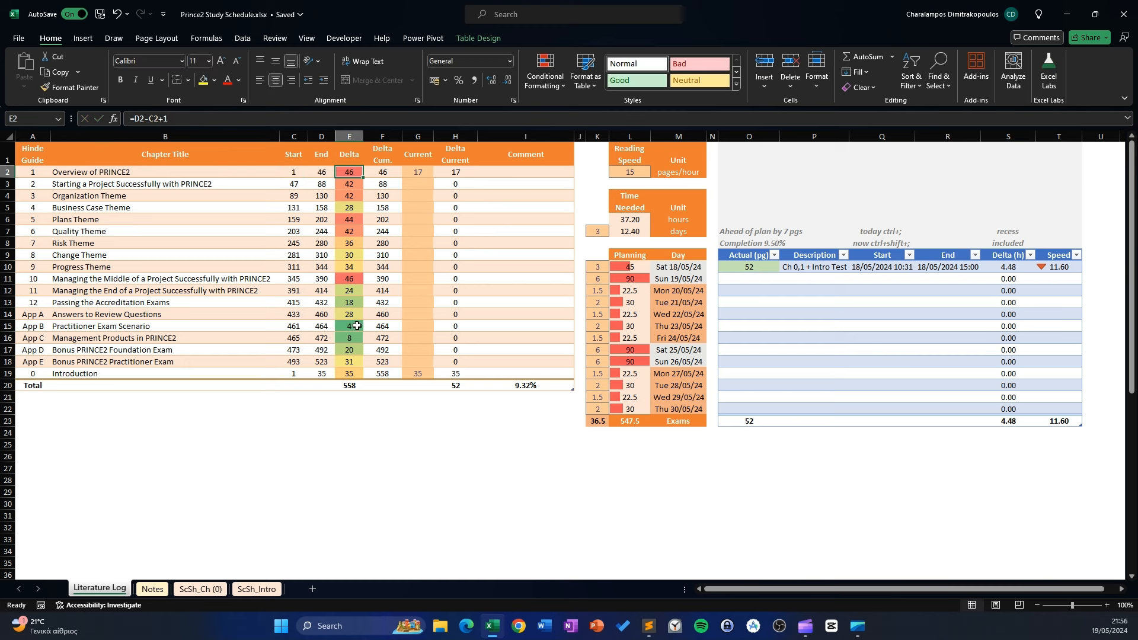
{"action": "left_click", "coordinate": [352, 372]}
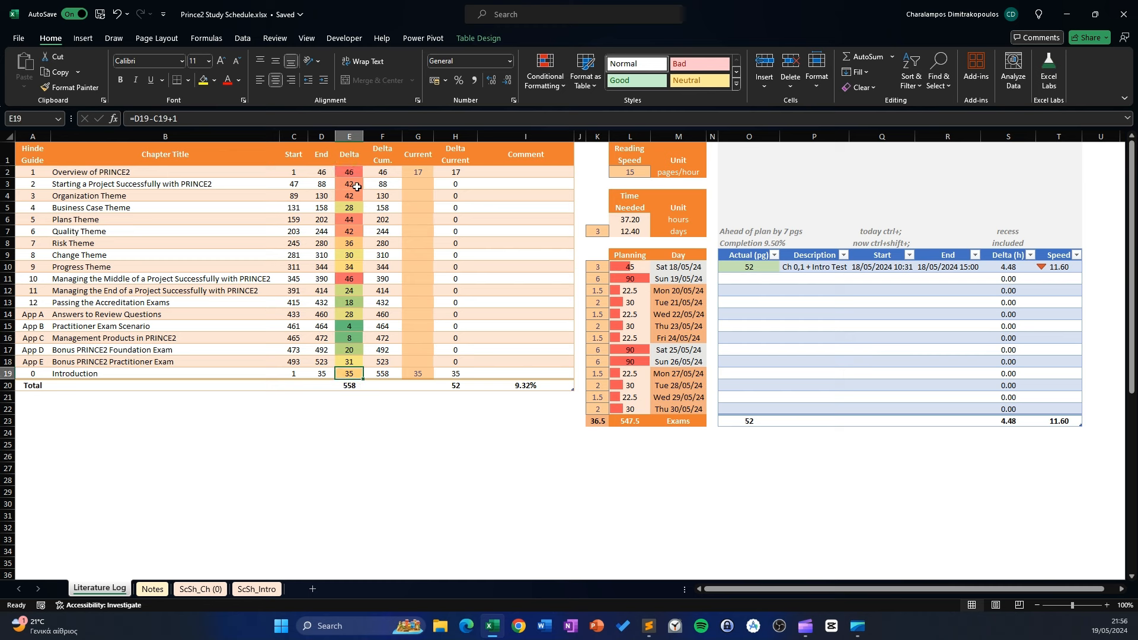
{"action": "left_click", "coordinate": [387, 172]}
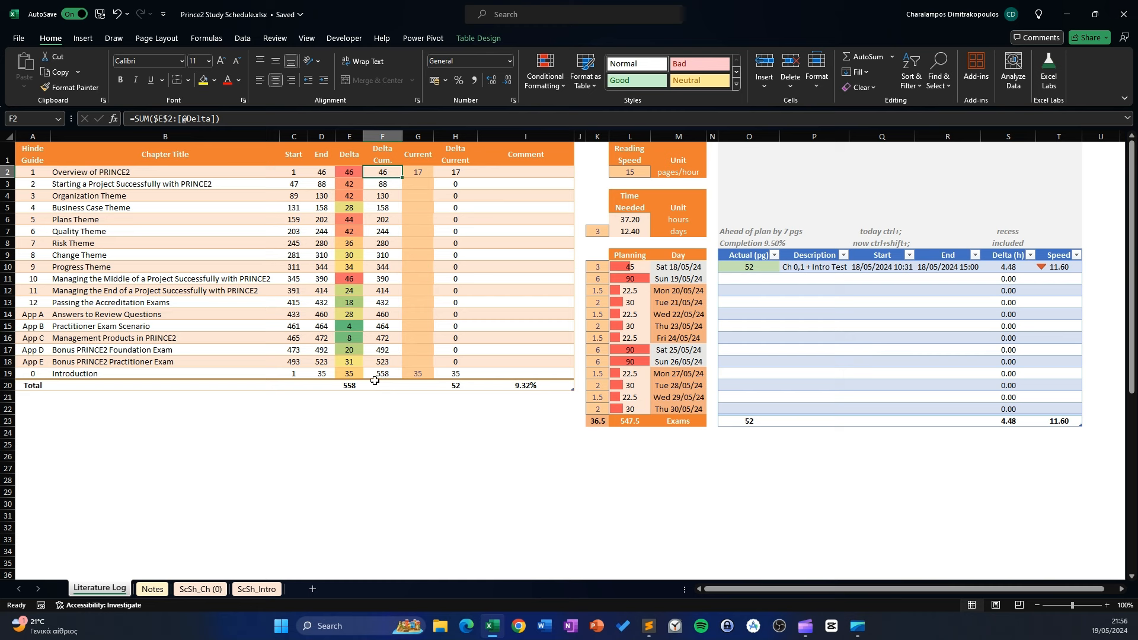
- Enter the Current pages 46, 88 and 90 for chapters 1 to 3 of the reading table
{"action": "left_click", "coordinate": [420, 174]}
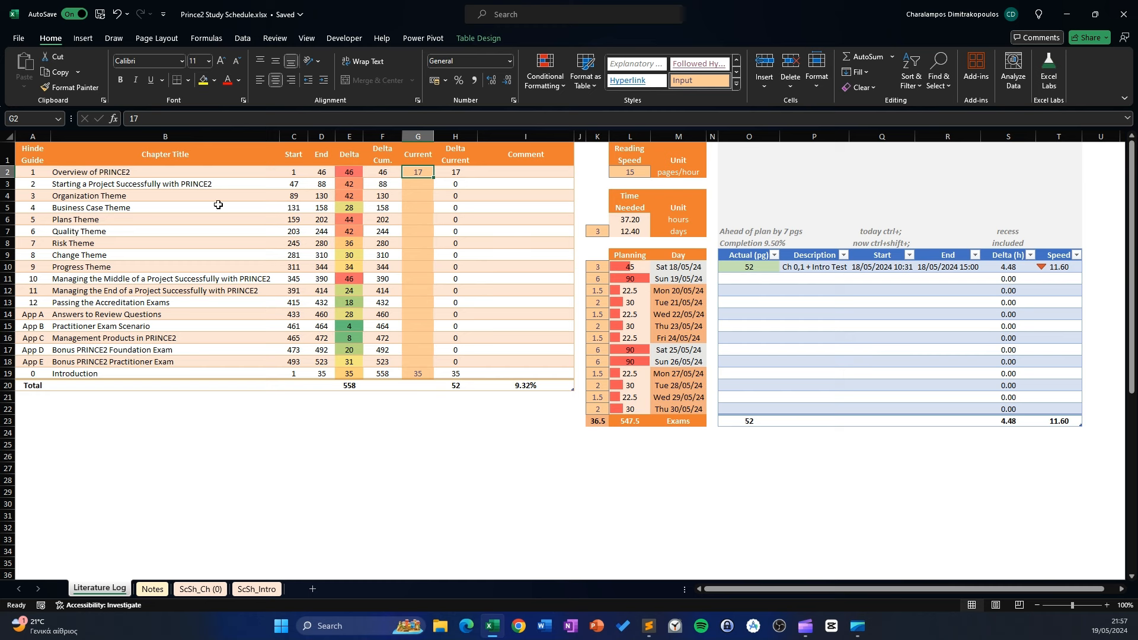
{"action": "left_click", "coordinate": [424, 195]}
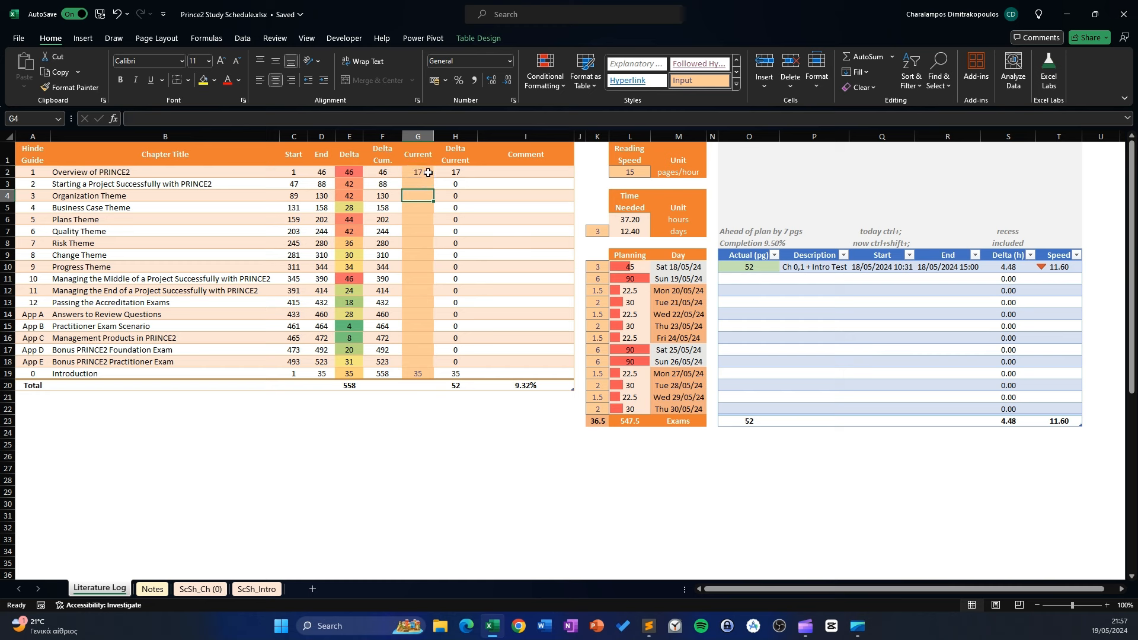
{"action": "left_click", "coordinate": [428, 173]}
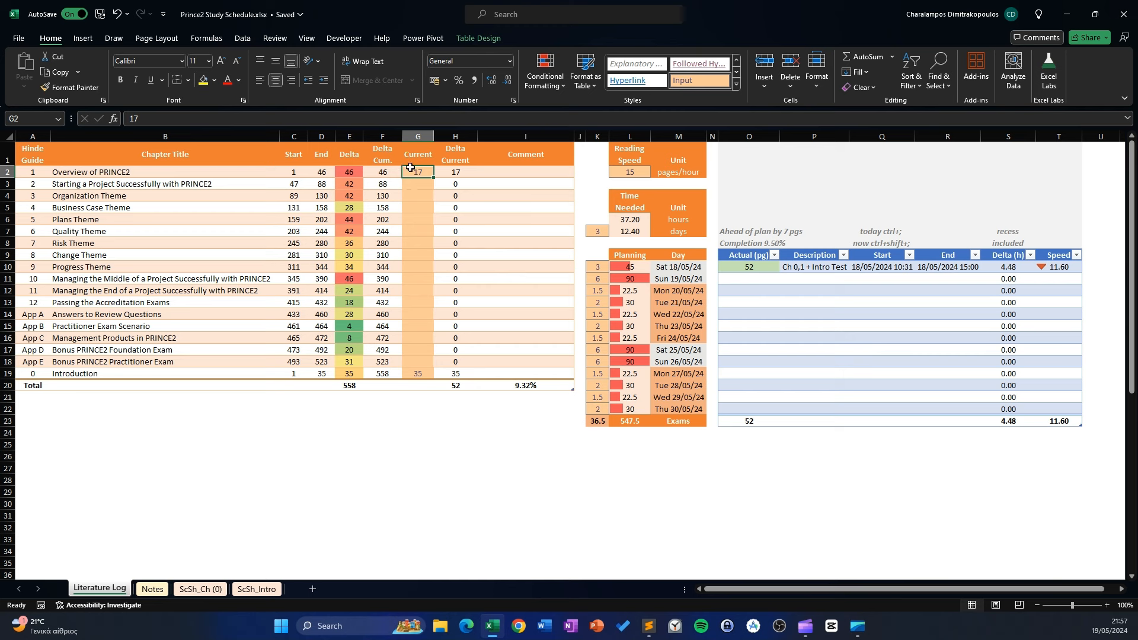
{"action": "type", "text": "46"}
{"action": "key", "text": "Return"}
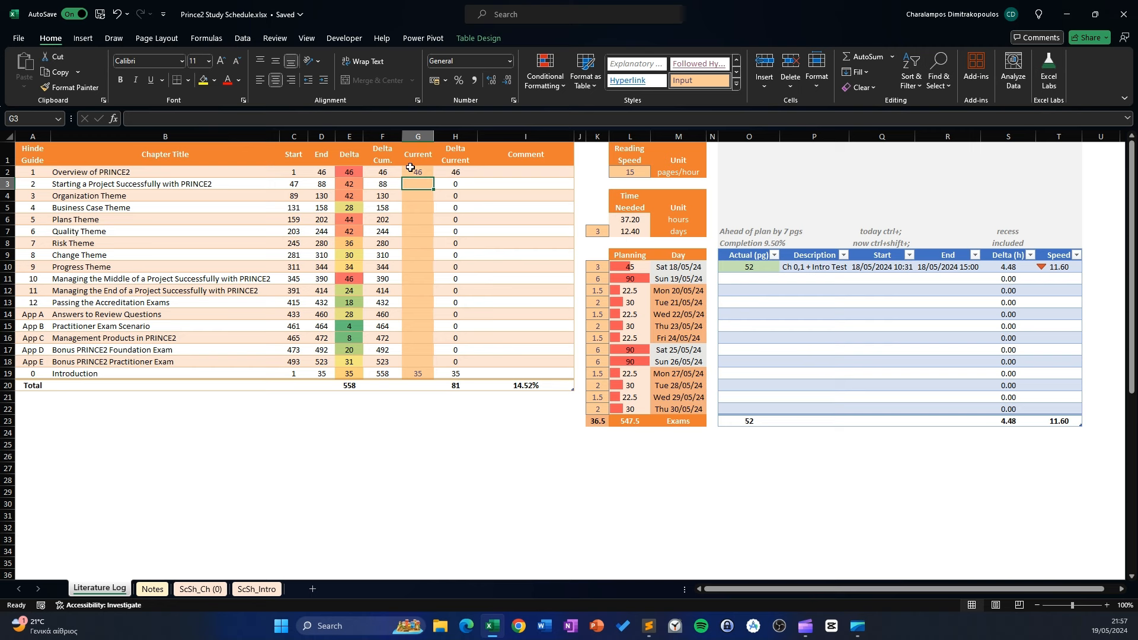
{"action": "type", "text": "88"}
{"action": "key", "text": "Return"}
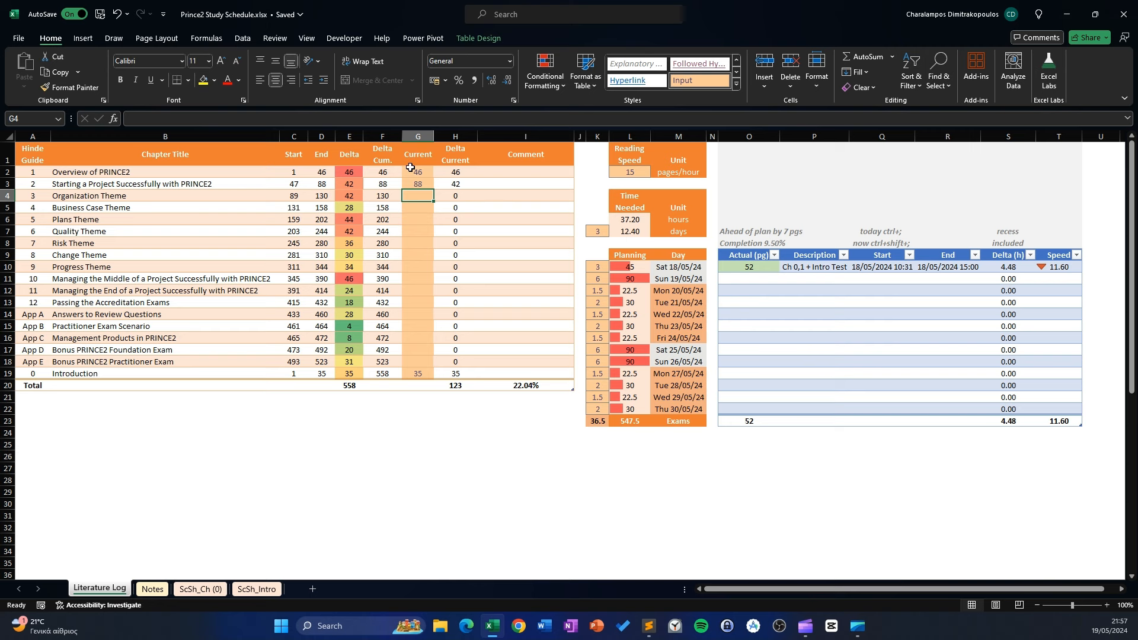
{"action": "type", "text": "90"}
{"action": "key", "text": "Return"}
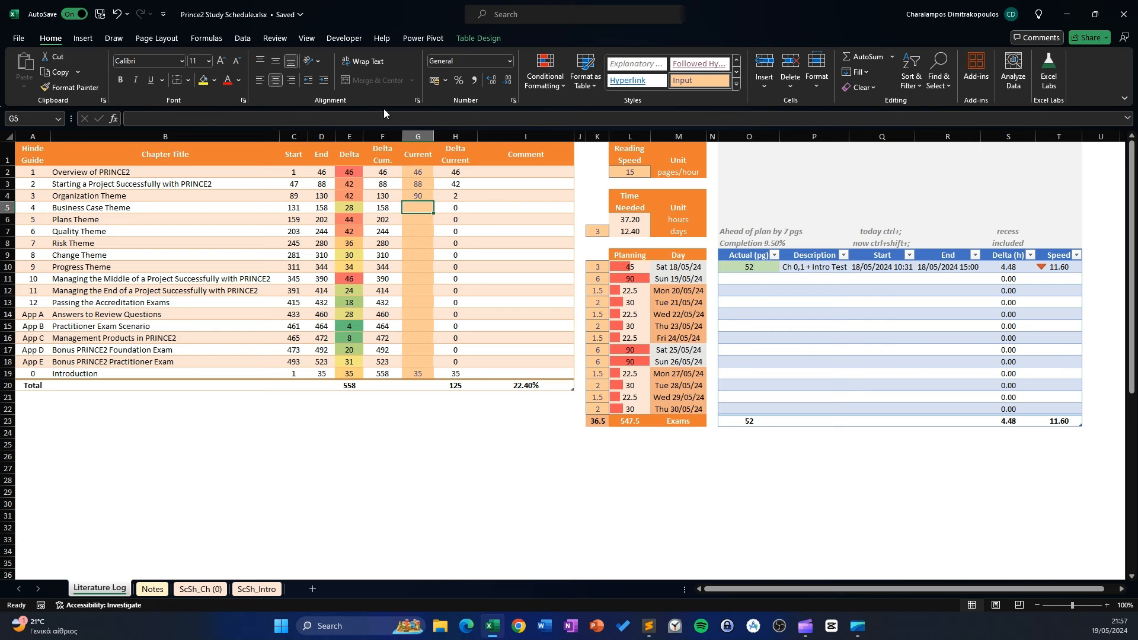
- Inspect the Delta Current formula for the first two chapters and the cells it refers to
{"action": "left_click", "coordinate": [454, 183]}
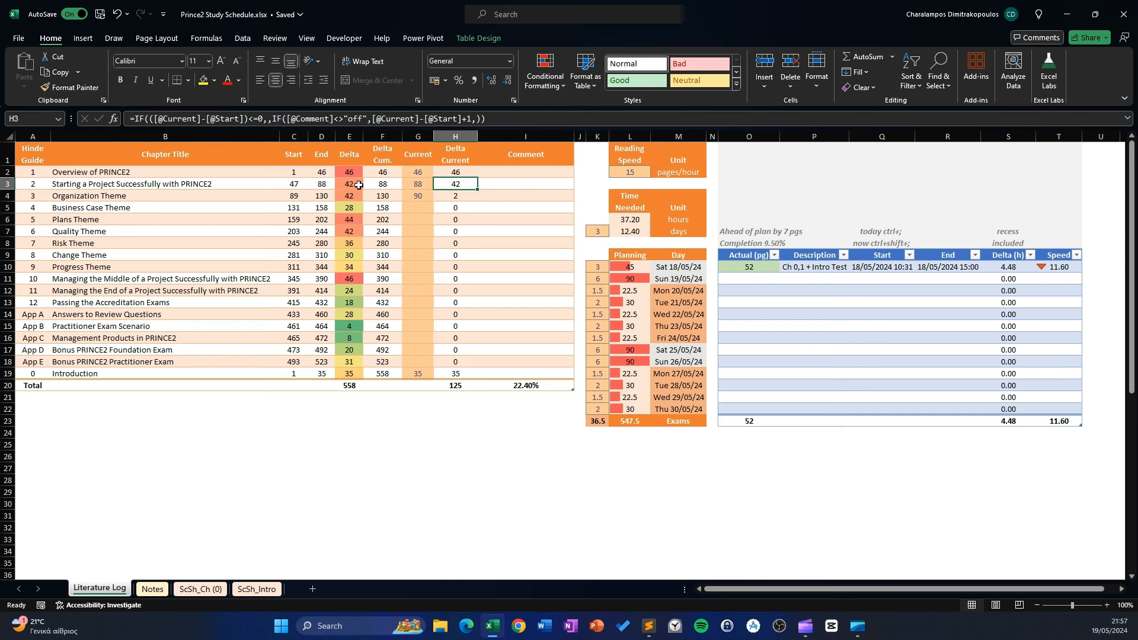
{"action": "left_click", "coordinate": [463, 172]}
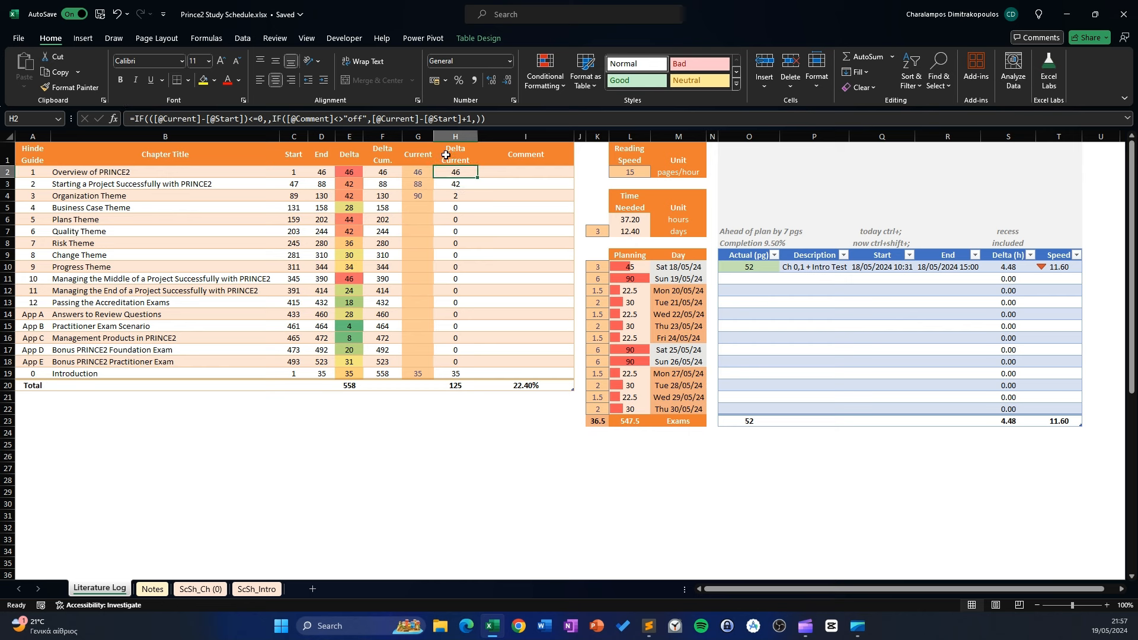
{"action": "key", "text": "F2"}
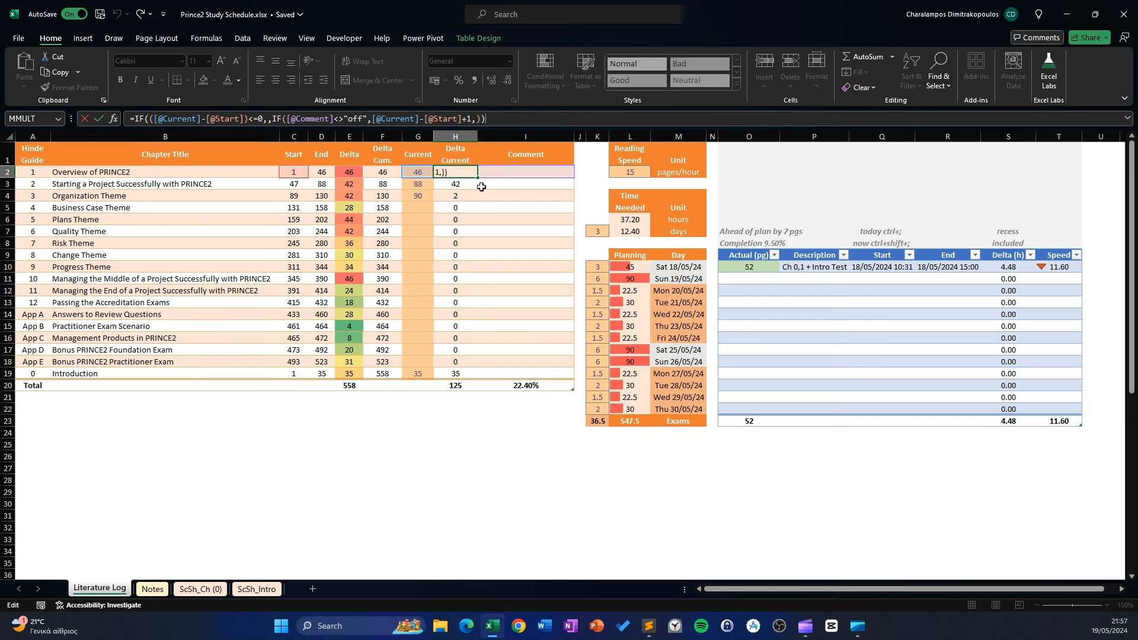
{"action": "key", "text": "Escape"}
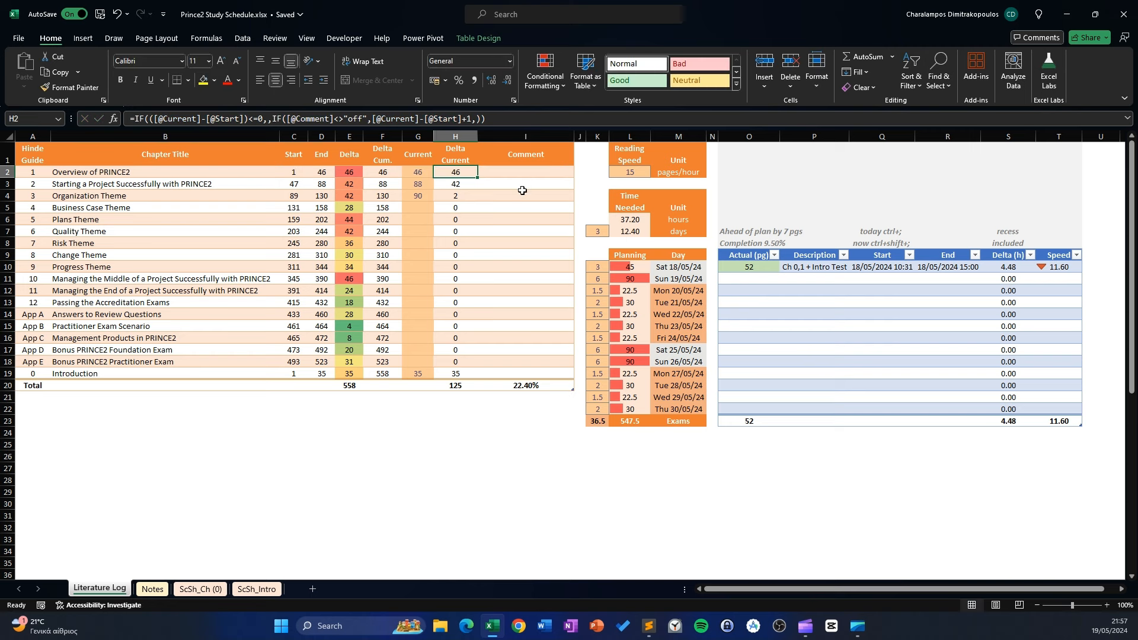
- Try the comment "off" for the Overview of PRINCE2 chapter and clear it again
{"action": "left_click", "coordinate": [521, 173]}
{"action": "type", "text": "off"}
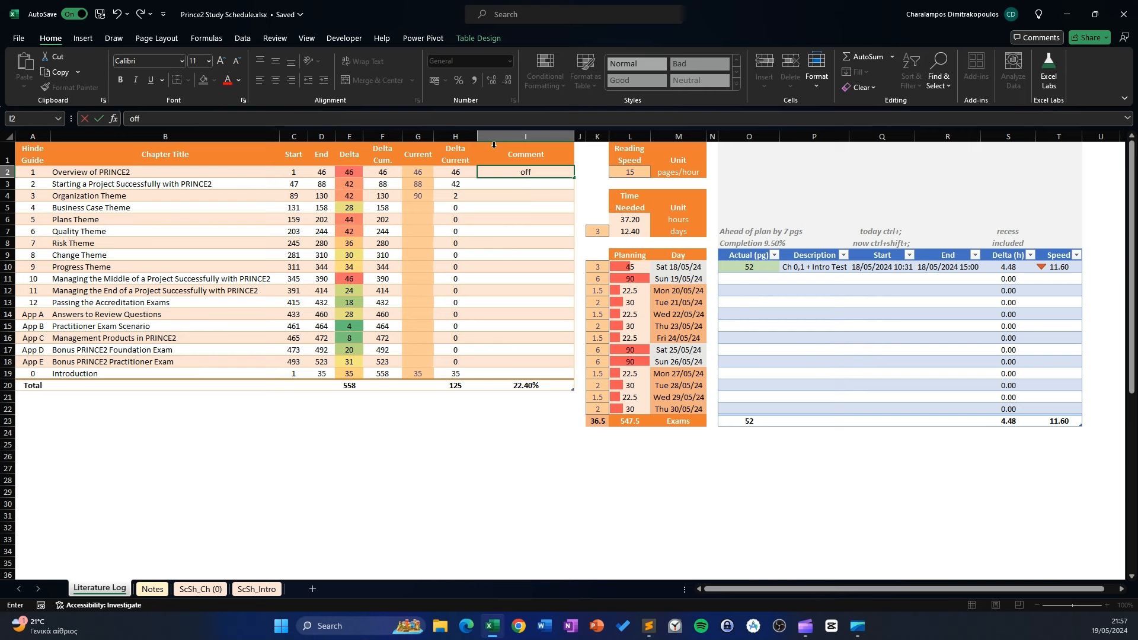
{"action": "key", "text": "Return"}
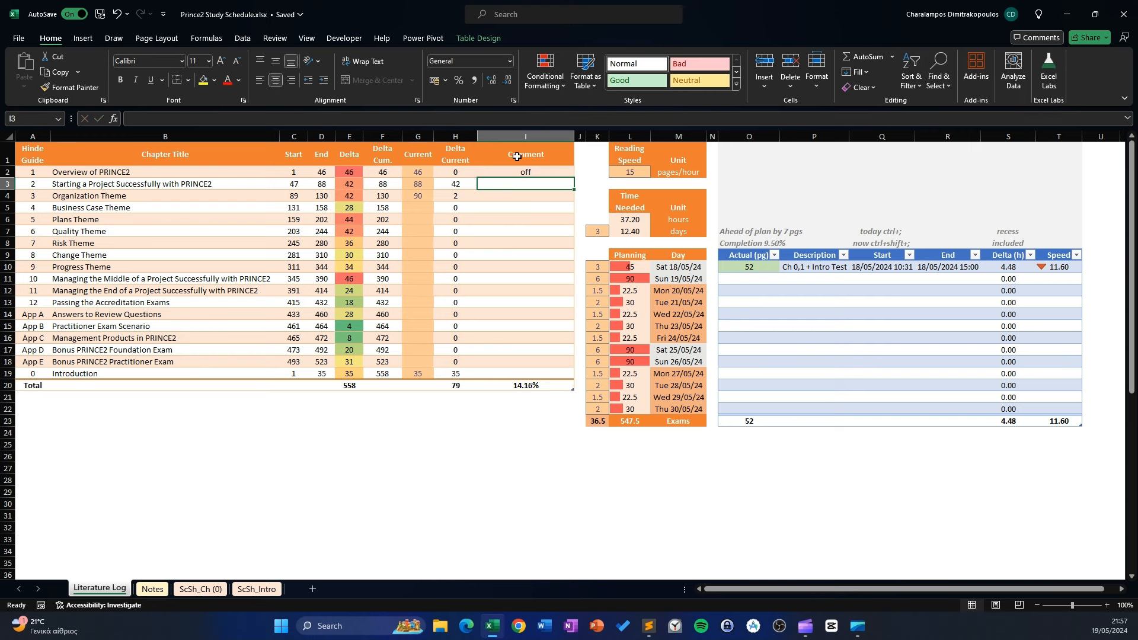
{"action": "left_click", "coordinate": [552, 173]}
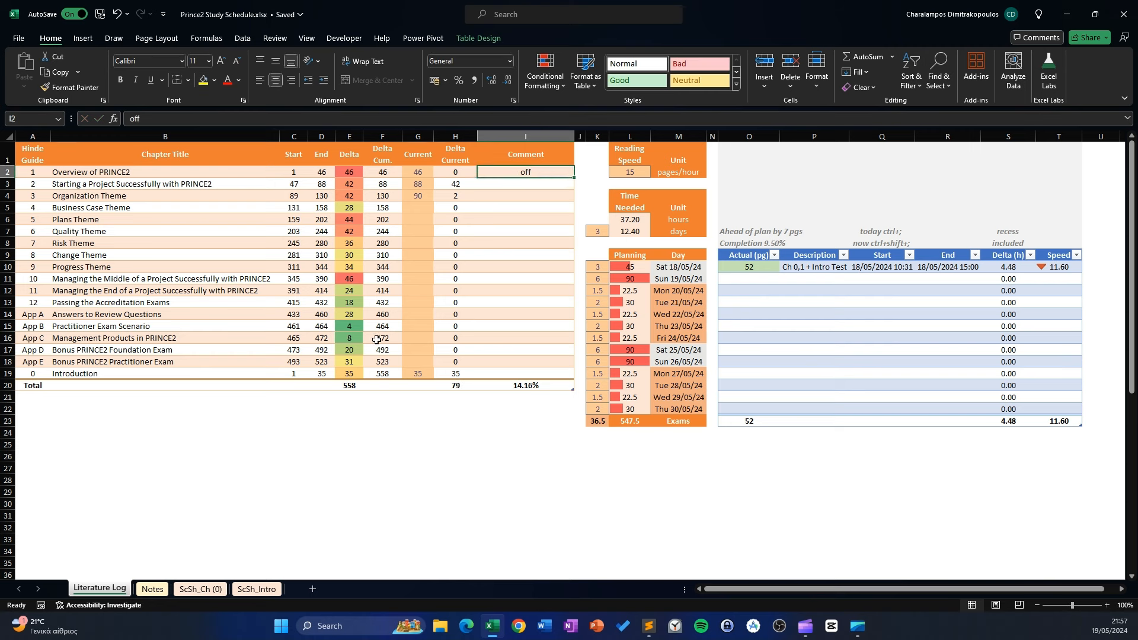
{"action": "key", "text": "Delete"}
- Examine the nested IF part of the Delta Current formula for the Overview of PRINCE2 chapter
{"action": "left_click", "coordinate": [461, 174]}
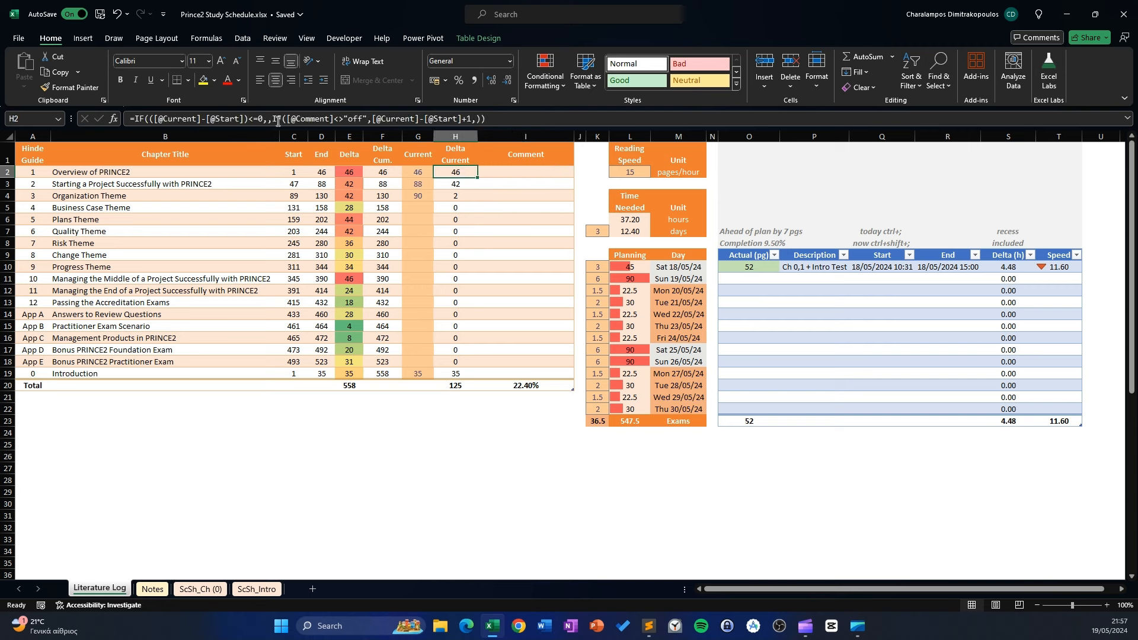
{"action": "left_click_drag", "start_coordinate": [273, 120], "coordinate": [483, 119]}
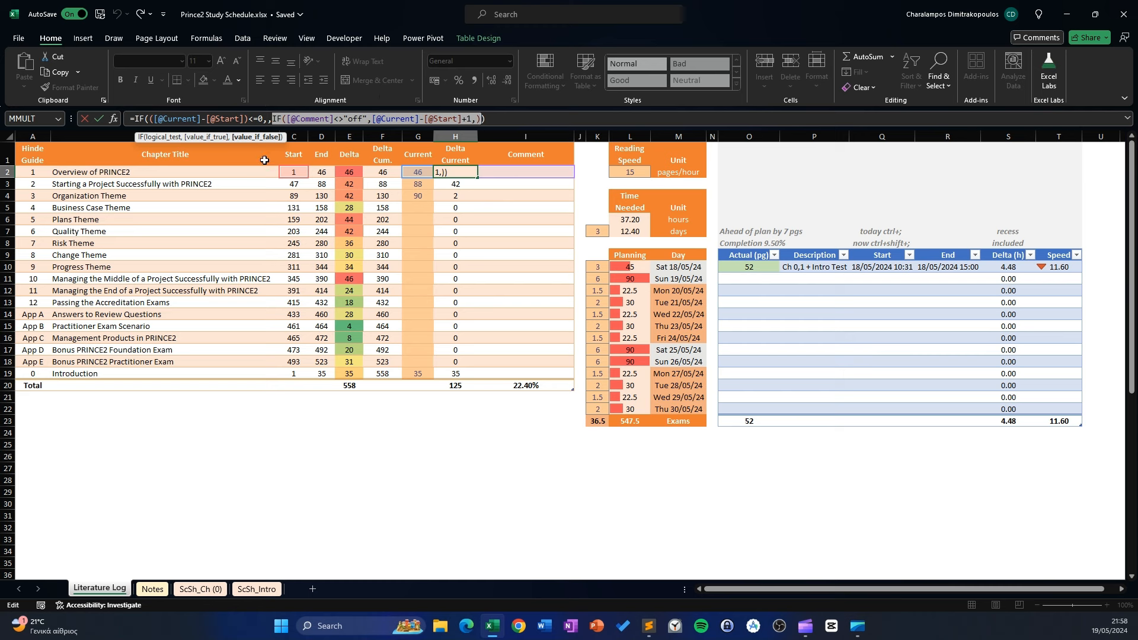
{"action": "key", "text": "Return"}
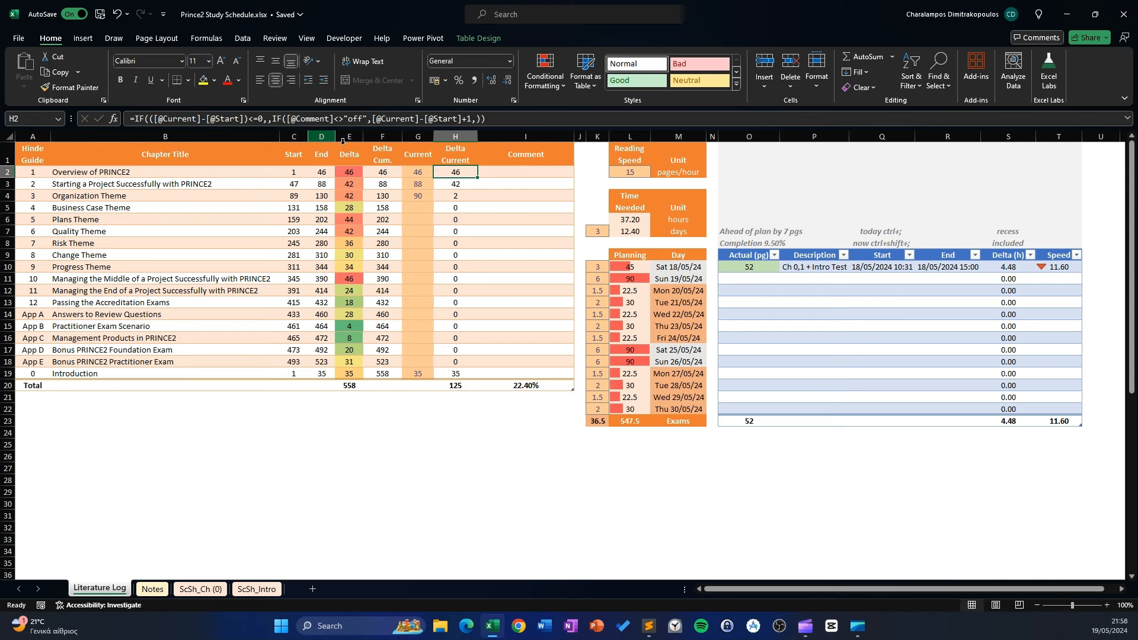
- Set the Current page of the Organization Theme chapter to 89 and compare it with the chapter's Start page
{"action": "left_click", "coordinate": [425, 211]}
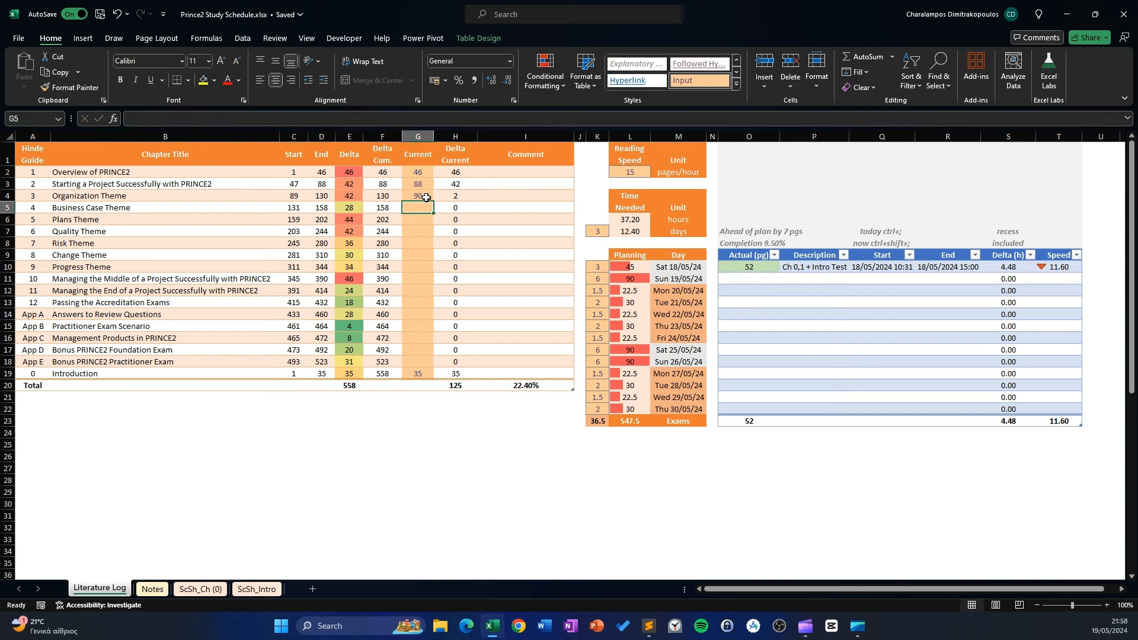
{"action": "left_click", "coordinate": [422, 196]}
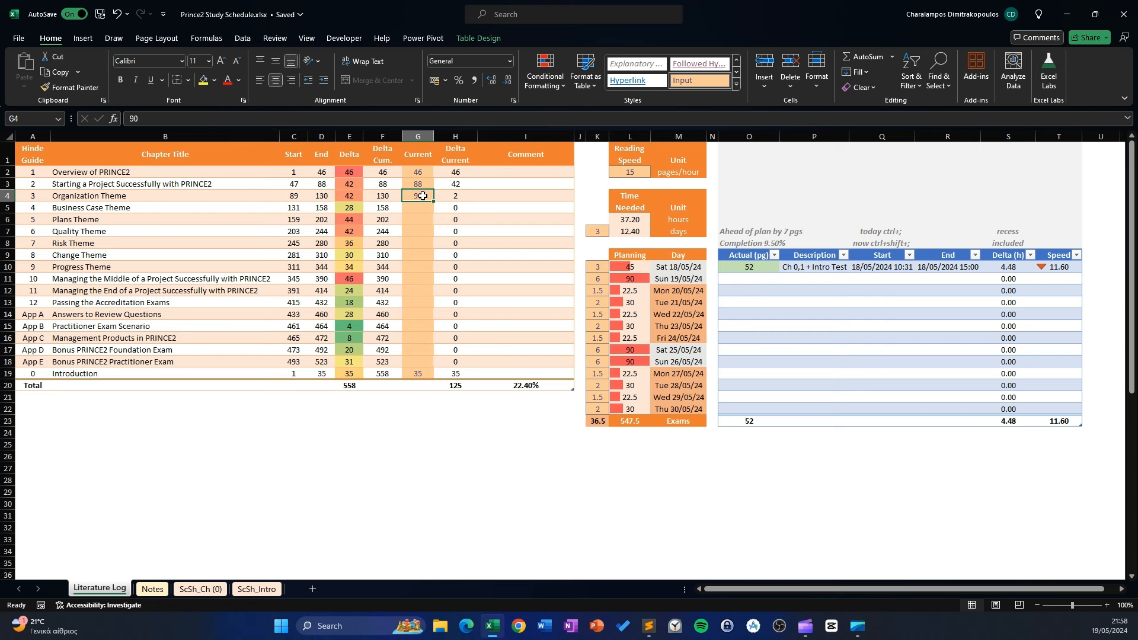
{"action": "type", "text": "9"}
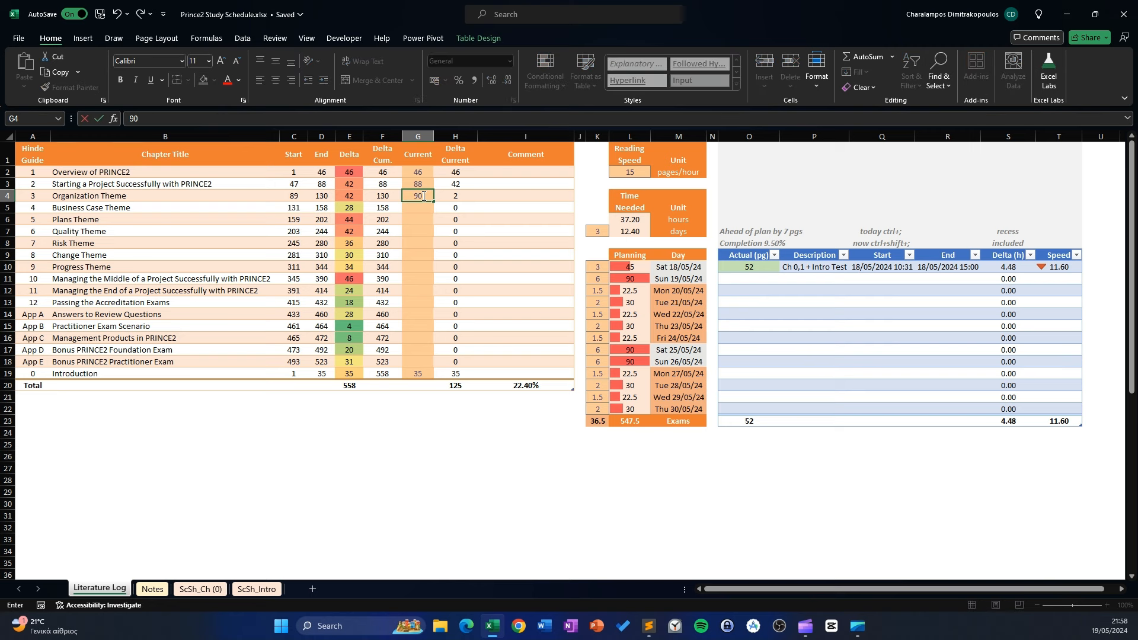
{"action": "key", "text": "Return"}
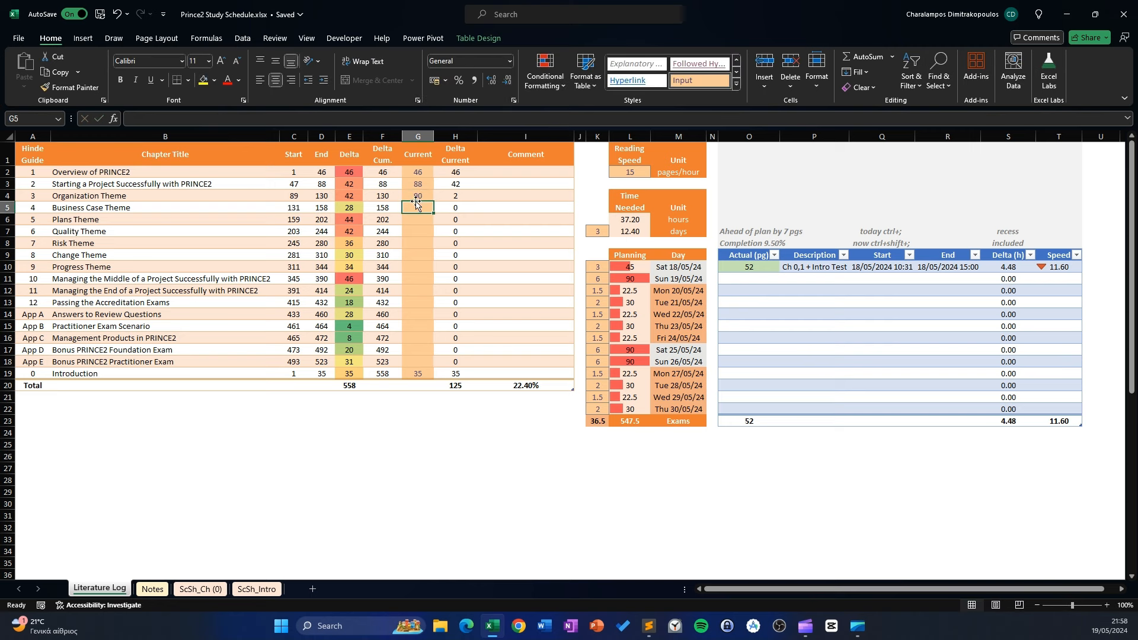
{"action": "left_click", "coordinate": [412, 197]}
{"action": "type", "text": "8"}
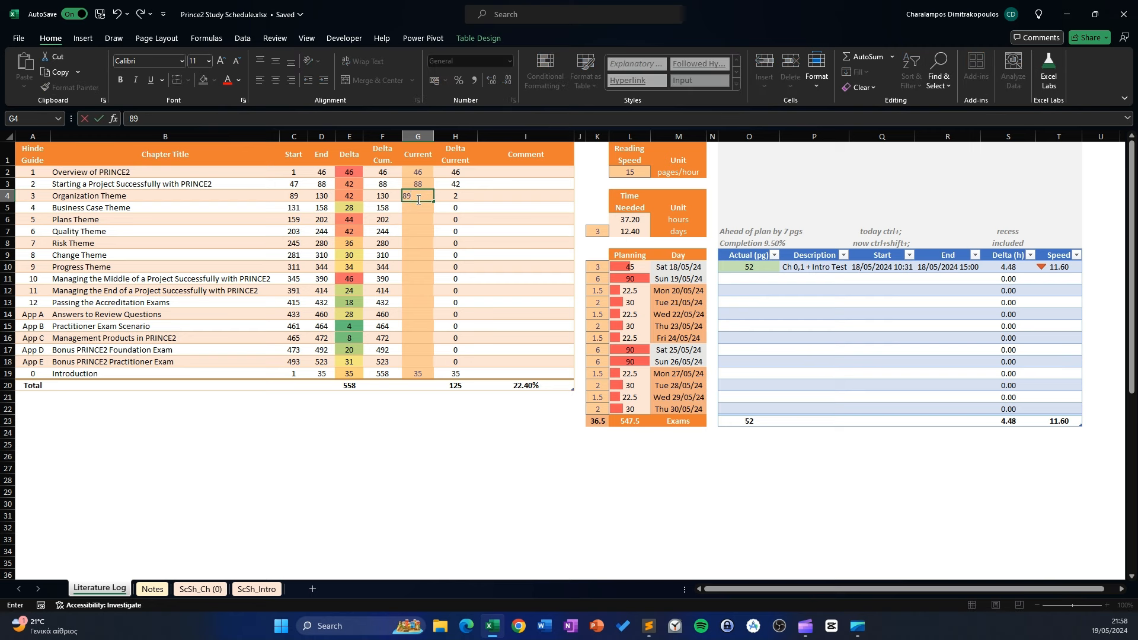
{"action": "type", "text": "9"}
{"action": "key", "text": "Return"}
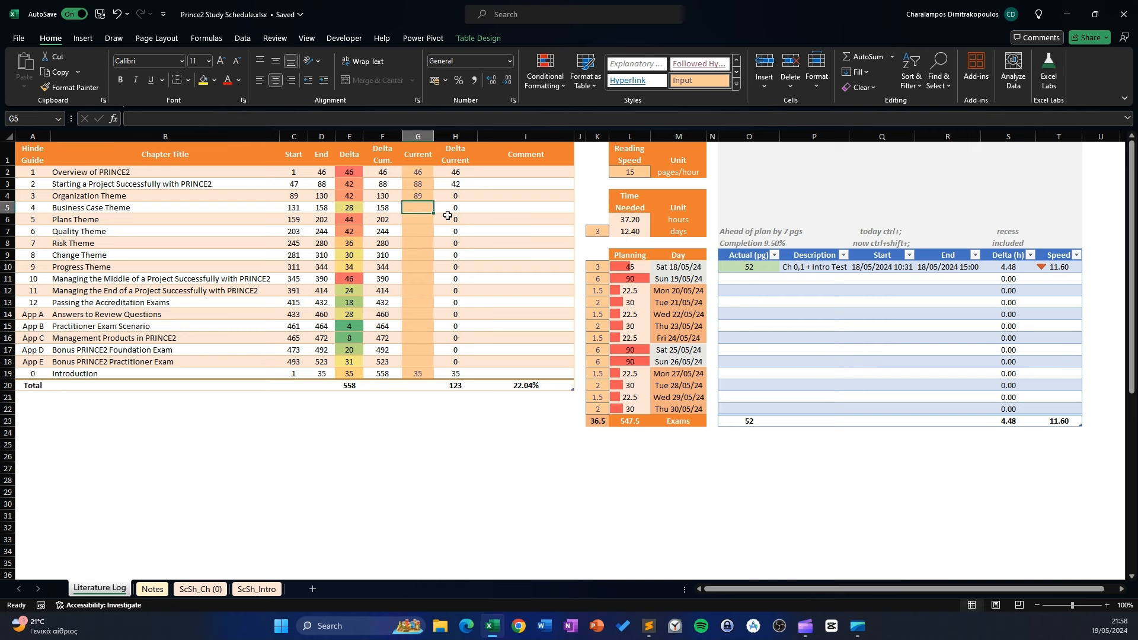
{"action": "left_click", "coordinate": [293, 197]}
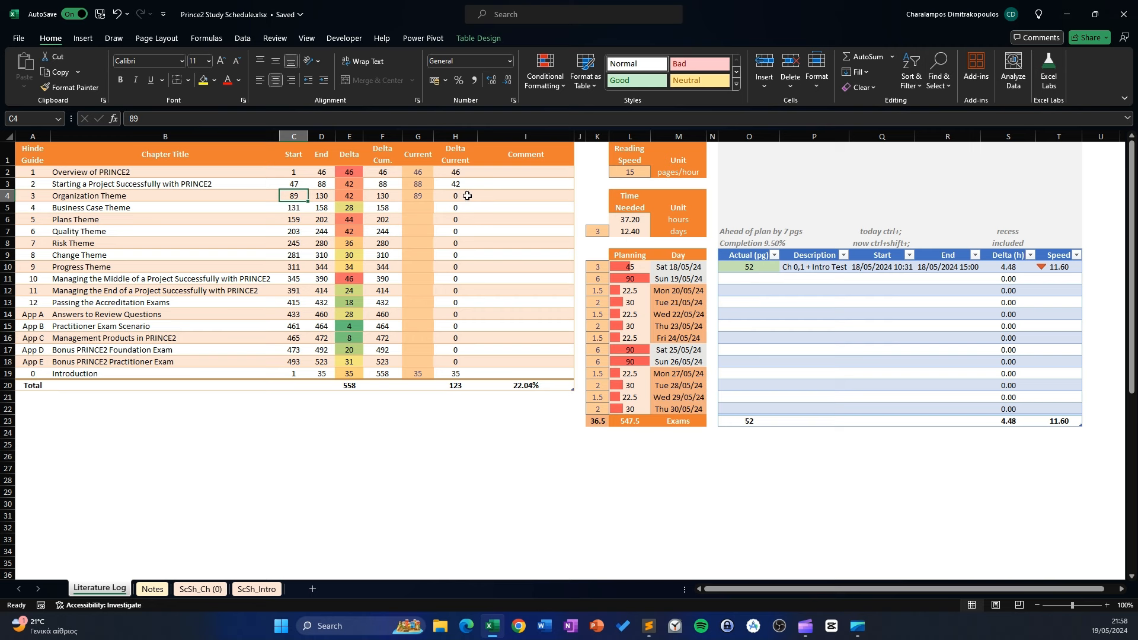
{"action": "left_click", "coordinate": [426, 192]}
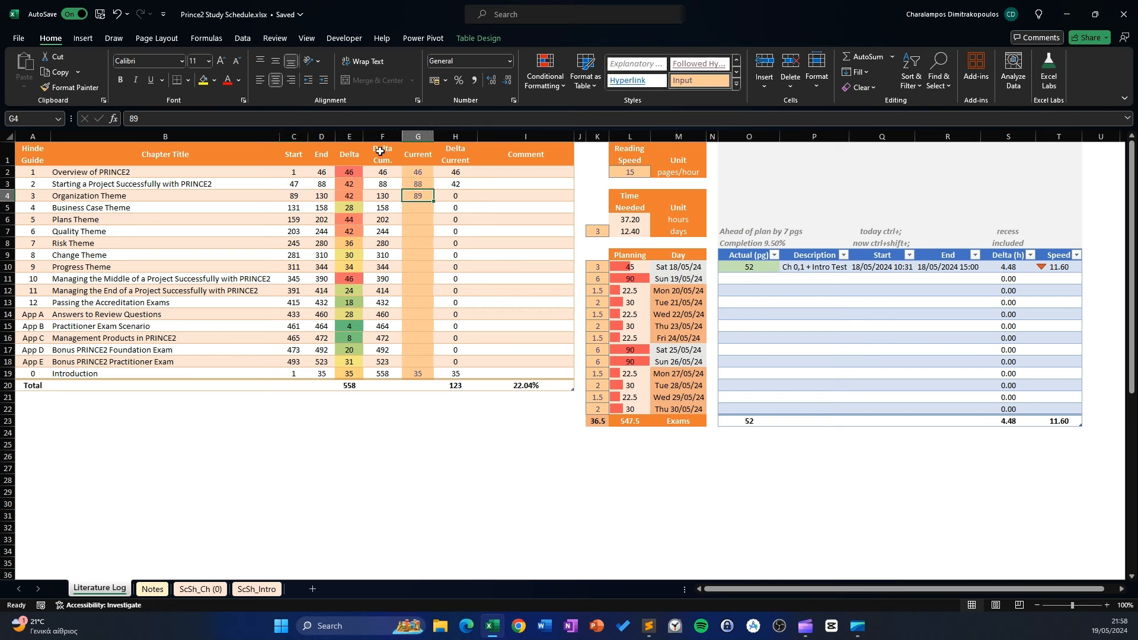
- Set the Current page of the Organization Theme chapter to 90 and check the formula of the Delta Current total
{"action": "type", "text": "90"}
{"action": "key", "text": "Return"}
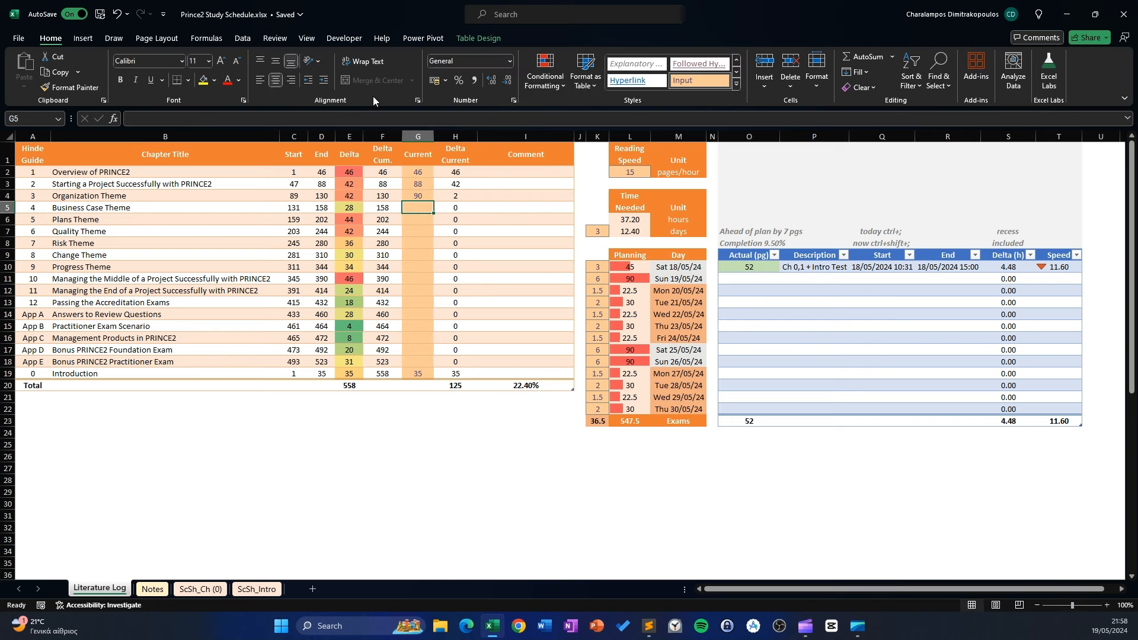
{"action": "left_click", "coordinate": [462, 208]}
{"action": "left_click", "coordinate": [455, 392]}
{"action": "left_click", "coordinate": [457, 385]}
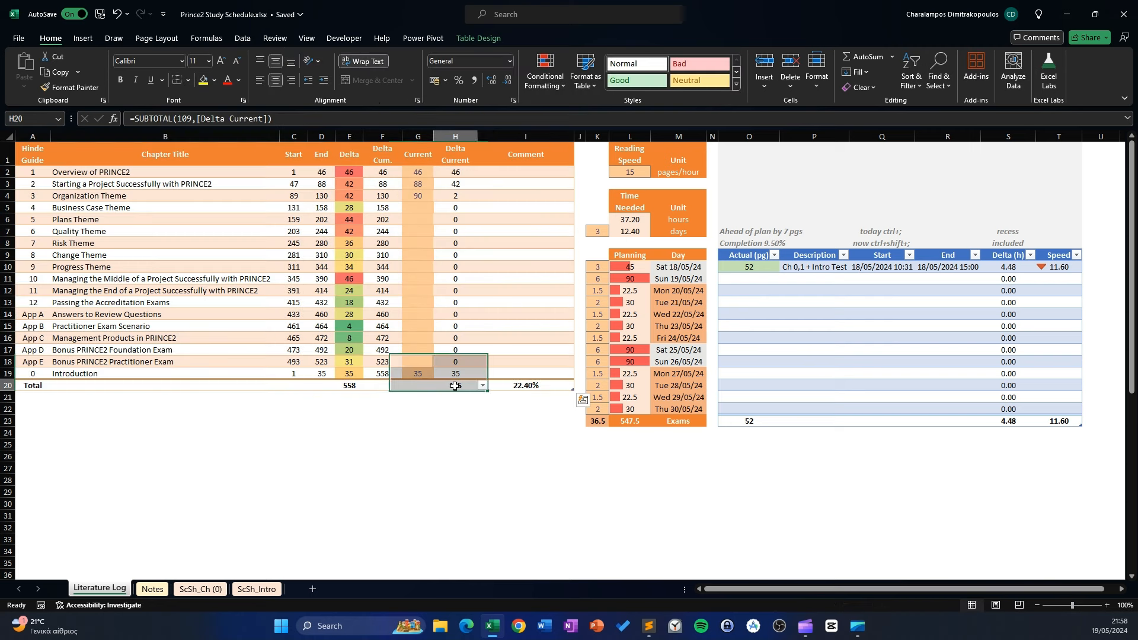
{"action": "left_click", "coordinate": [301, 119]}
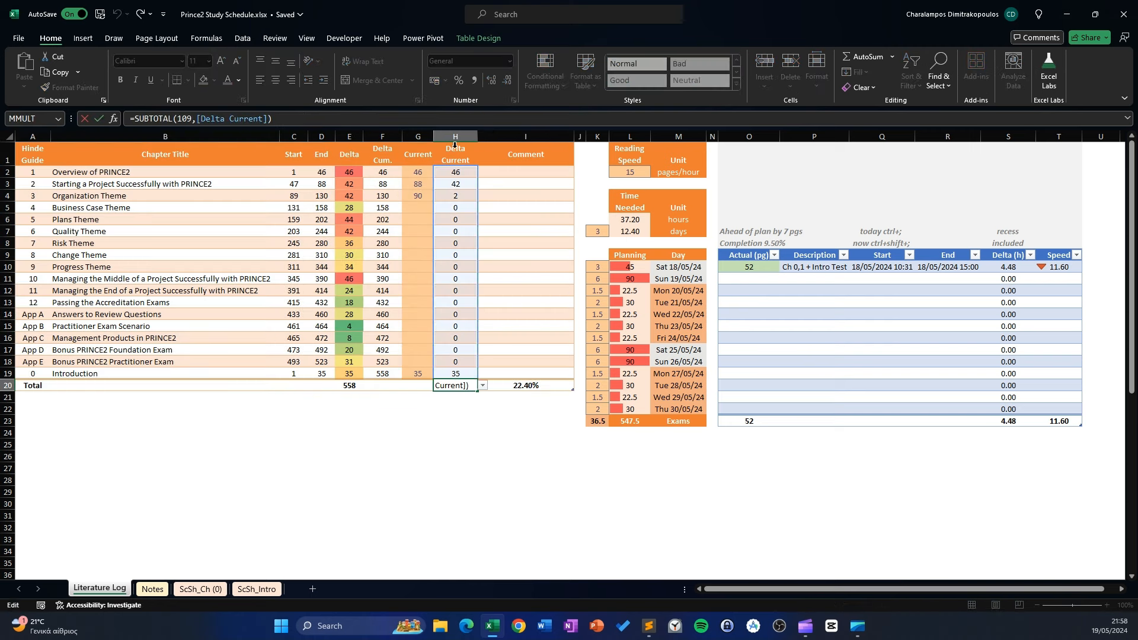
{"action": "key", "text": "Escape"}
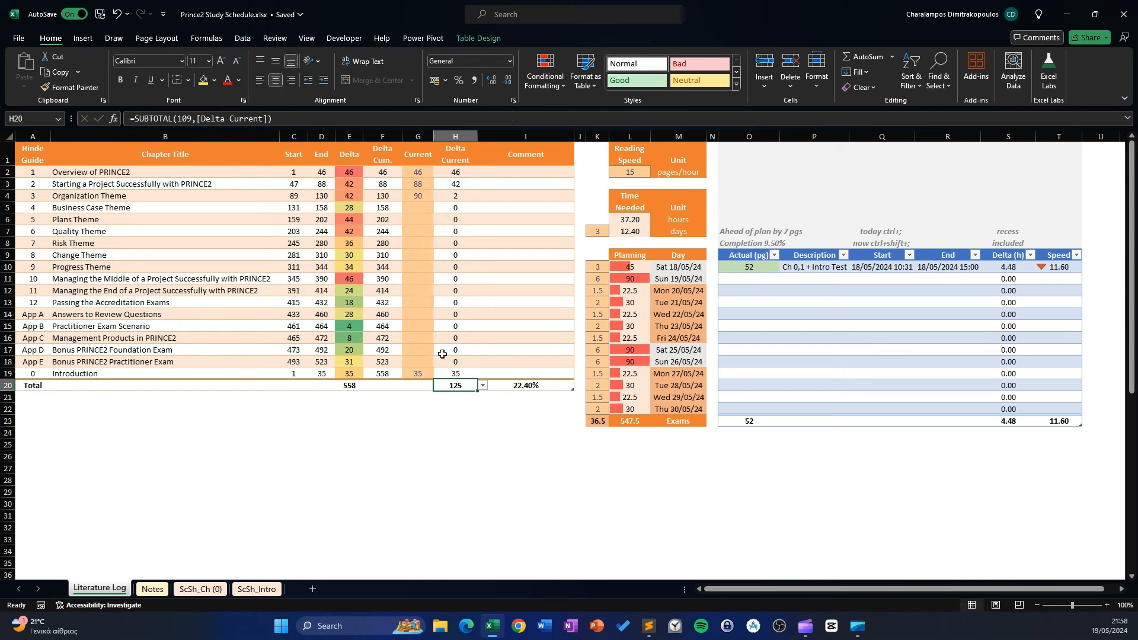
- Inspect the completion percentage formula in the total row of the Comment column and the totals it refers to
{"action": "left_click", "coordinate": [541, 384]}
{"action": "left_click", "coordinate": [477, 125]}
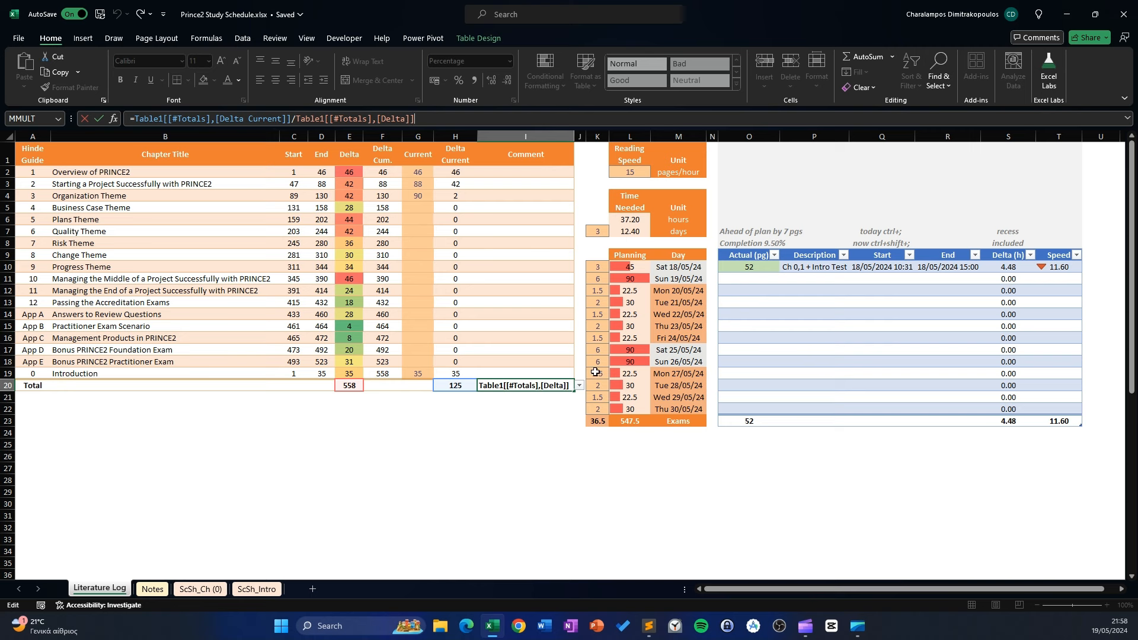
{"action": "key", "text": "ctrl+Return"}
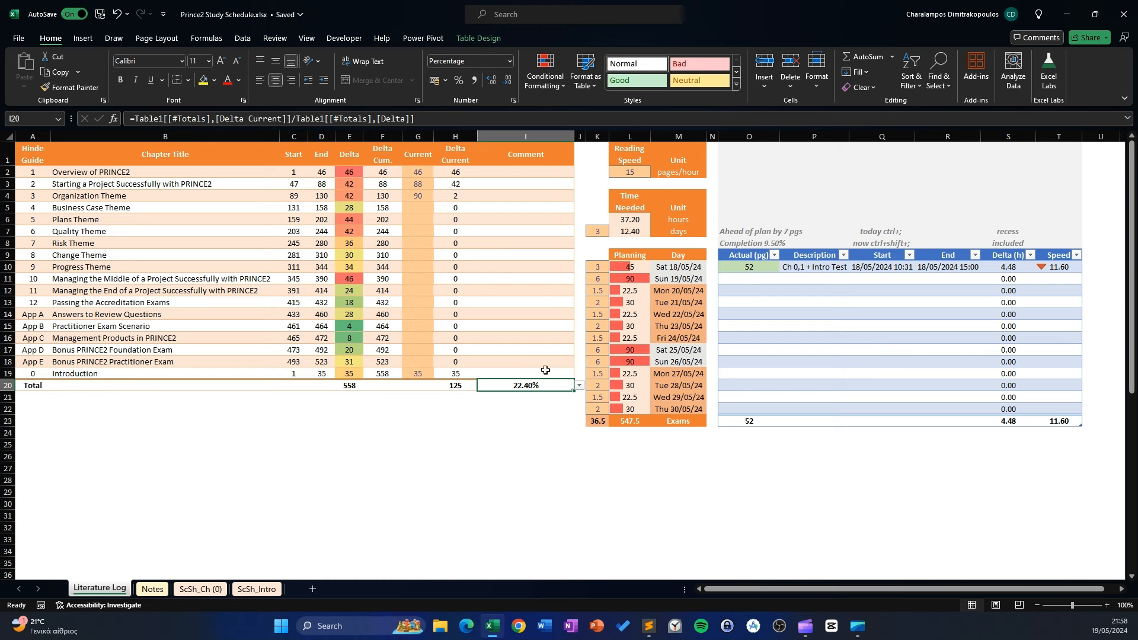
{"action": "left_click", "coordinate": [430, 121]}
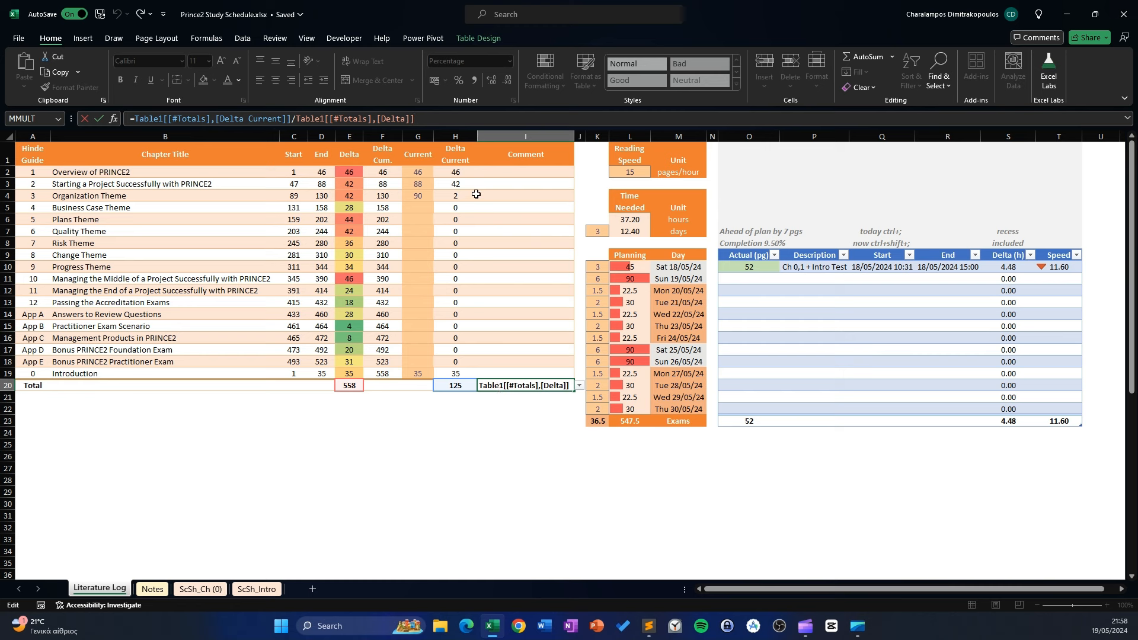
{"action": "key", "text": "Return"}
- Set the Reading Speed to 10 pages/hour
{"action": "left_click", "coordinate": [635, 173]}
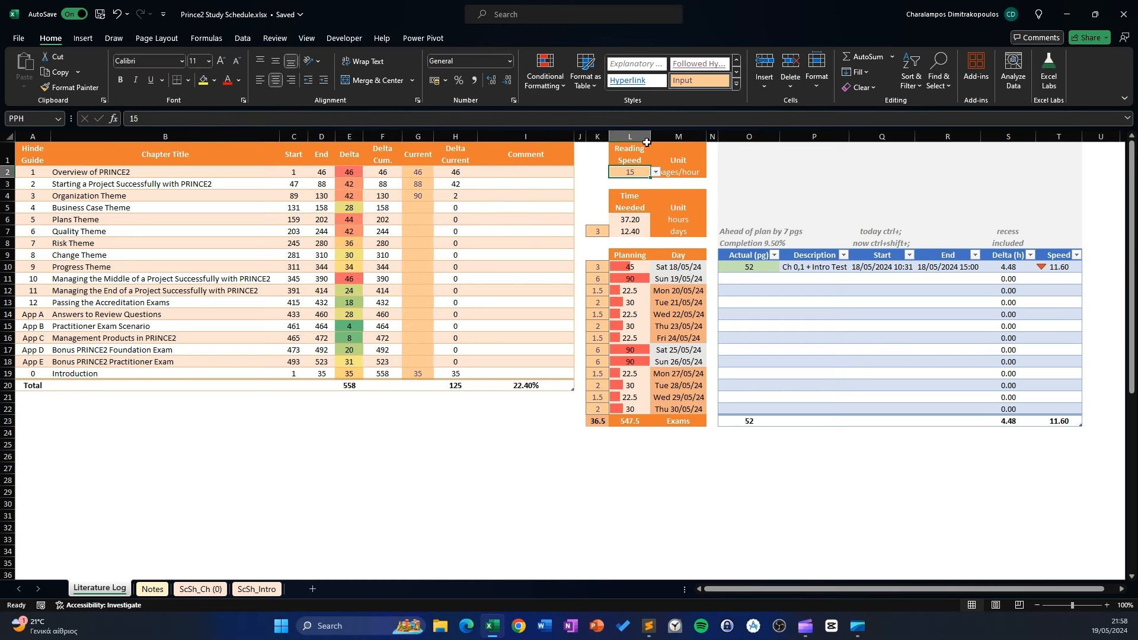
{"action": "left_click", "coordinate": [656, 173]}
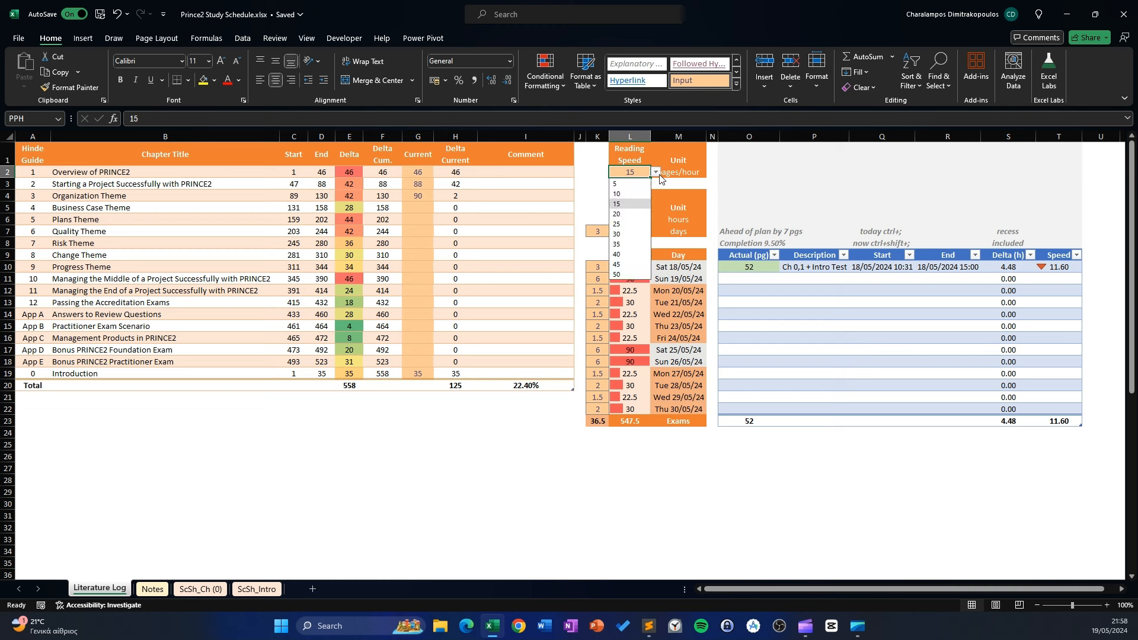
{"action": "left_click", "coordinate": [620, 194]}
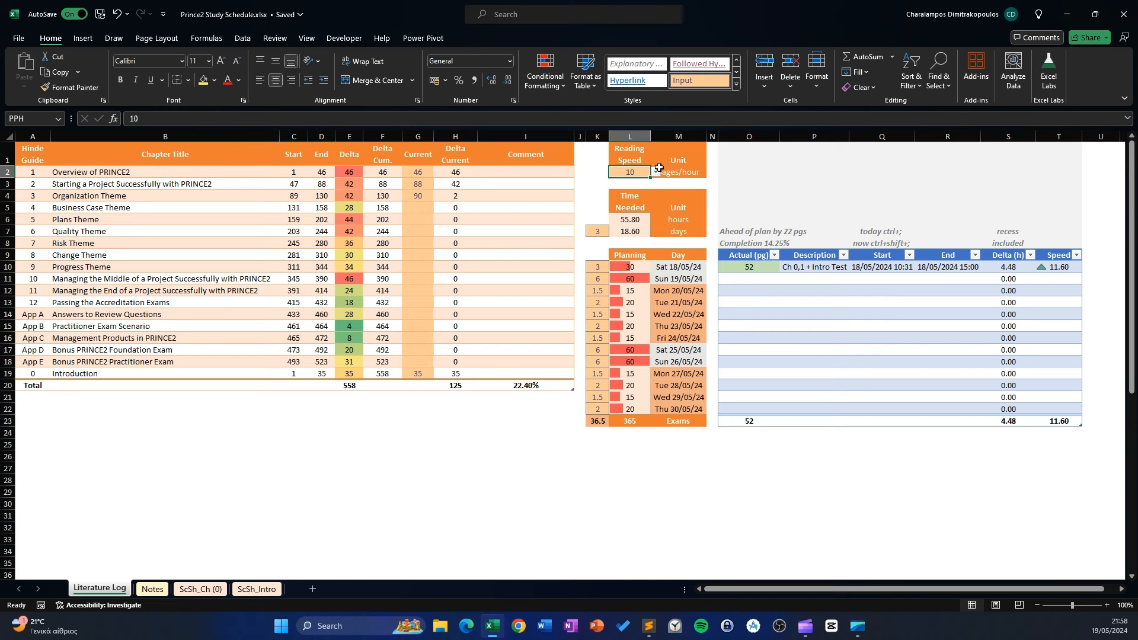
{"action": "left_click", "coordinate": [675, 187]}
- Examine the formula for the hours needed and the Delta total and Reading Speed cells it refers to
{"action": "left_click", "coordinate": [636, 216]}
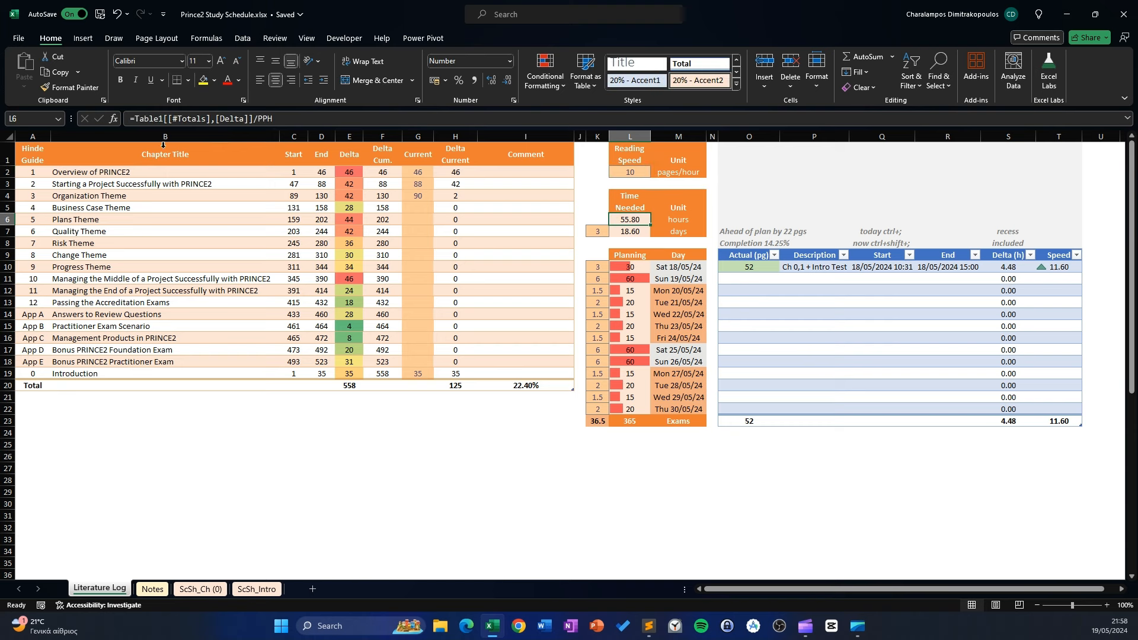
{"action": "left_click", "coordinate": [314, 125]}
{"action": "key", "text": "Escape"}
{"action": "left_click", "coordinate": [639, 176]}
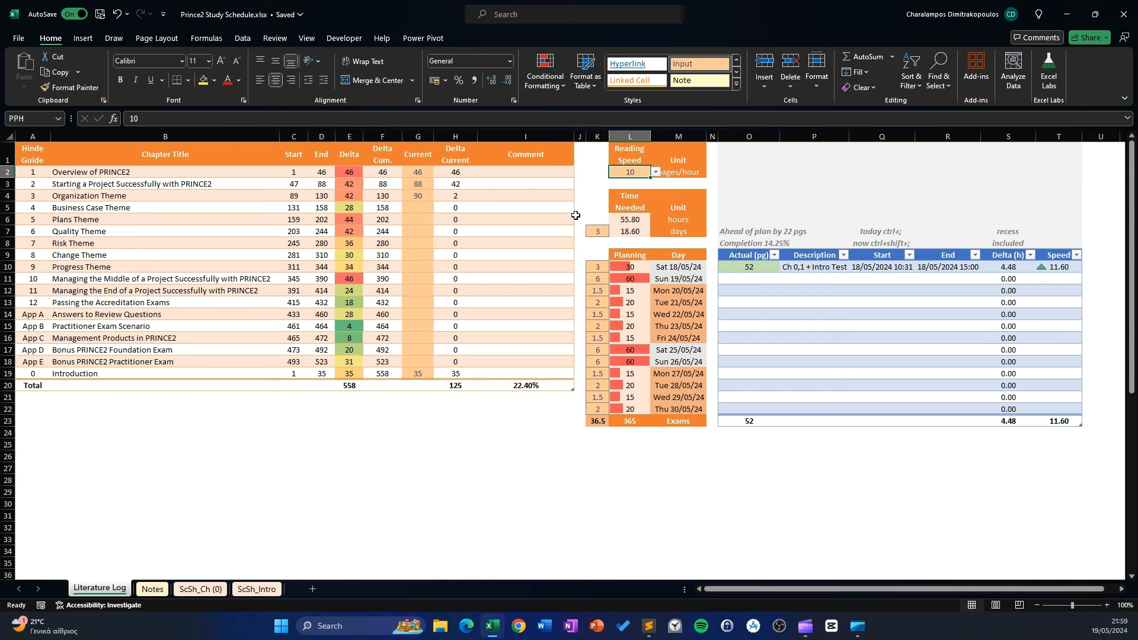
{"action": "left_click", "coordinate": [631, 219]}
{"action": "left_click", "coordinate": [319, 119]}
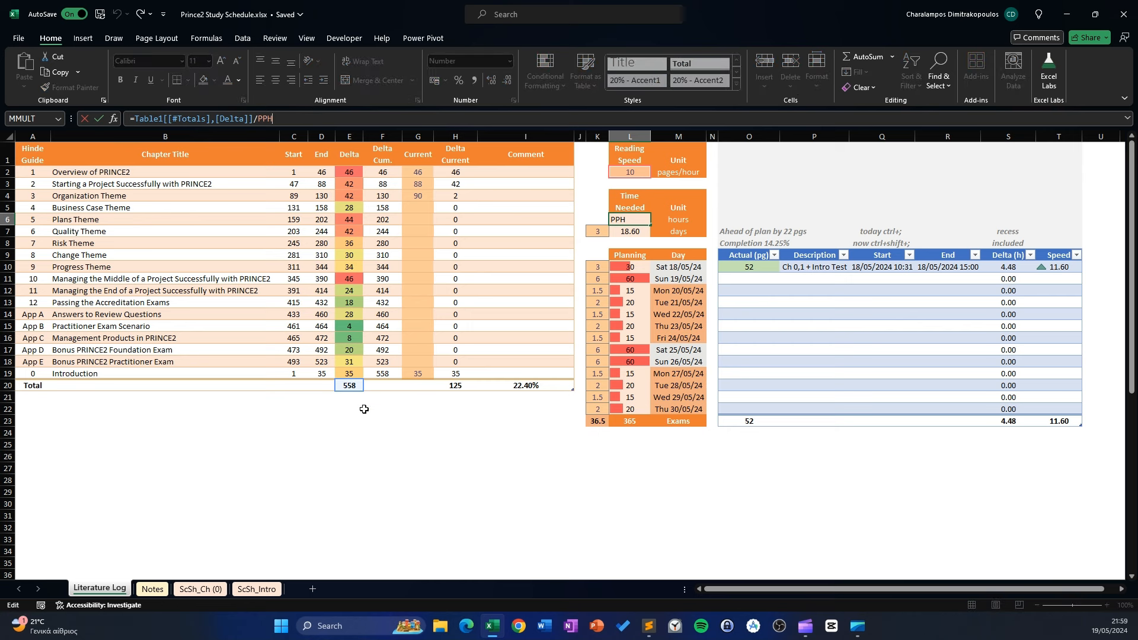
{"action": "key", "text": "ctrl+Return"}
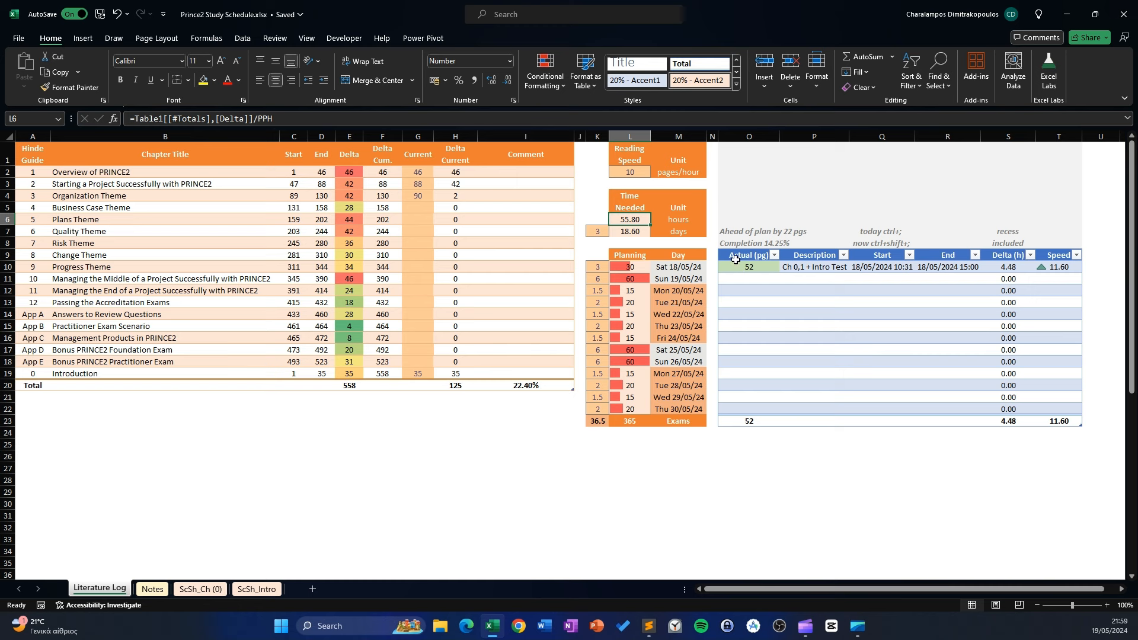
- Examine the formula for the days needed together with the hours-per-day value it divides by
{"action": "left_click", "coordinate": [625, 242]}
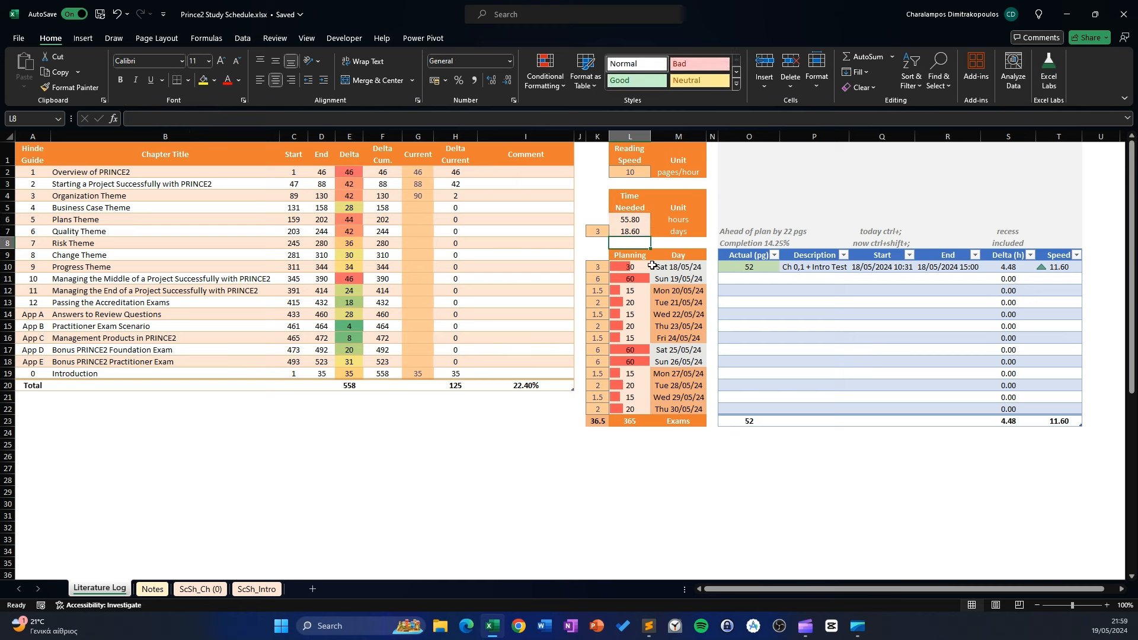
{"action": "left_click", "coordinate": [633, 233]}
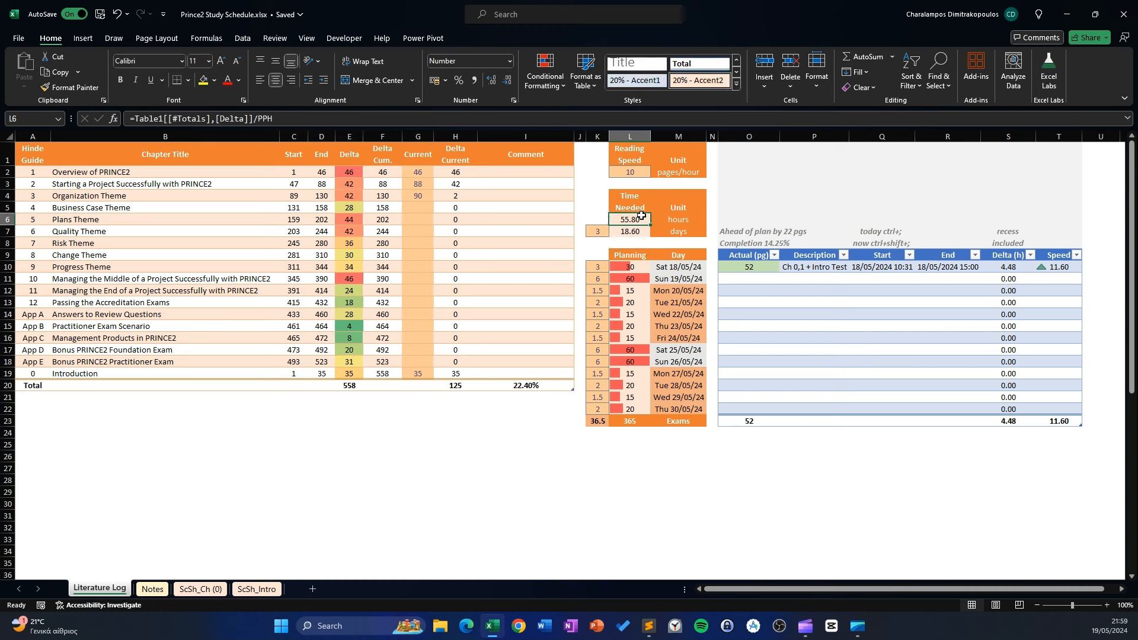
{"action": "left_click", "coordinate": [604, 230]}
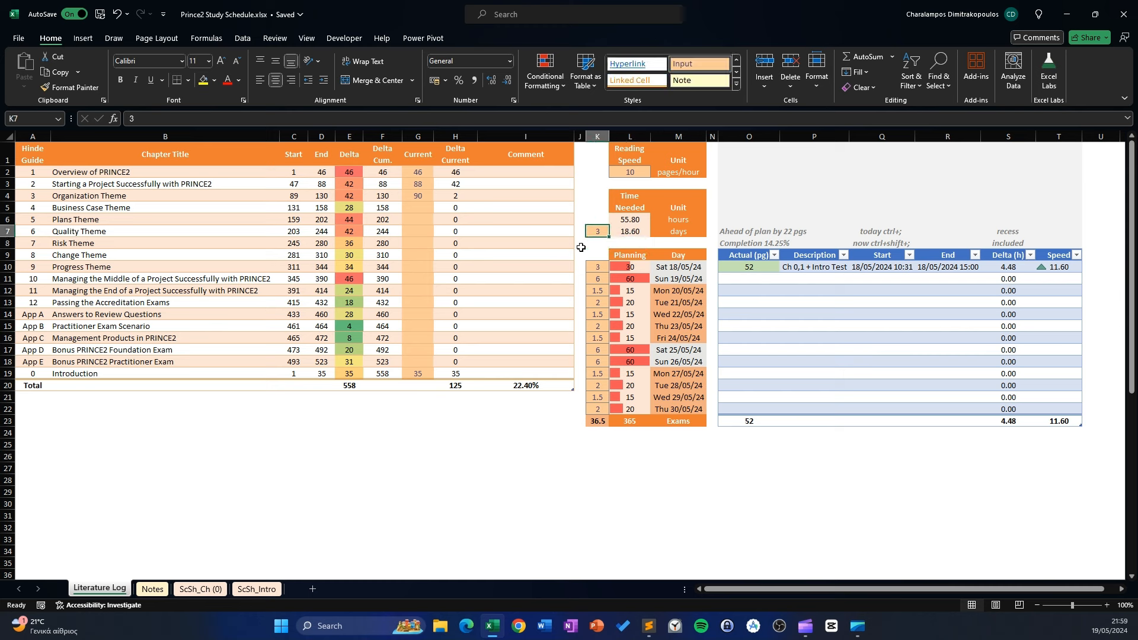
{"action": "left_click", "coordinate": [635, 230]}
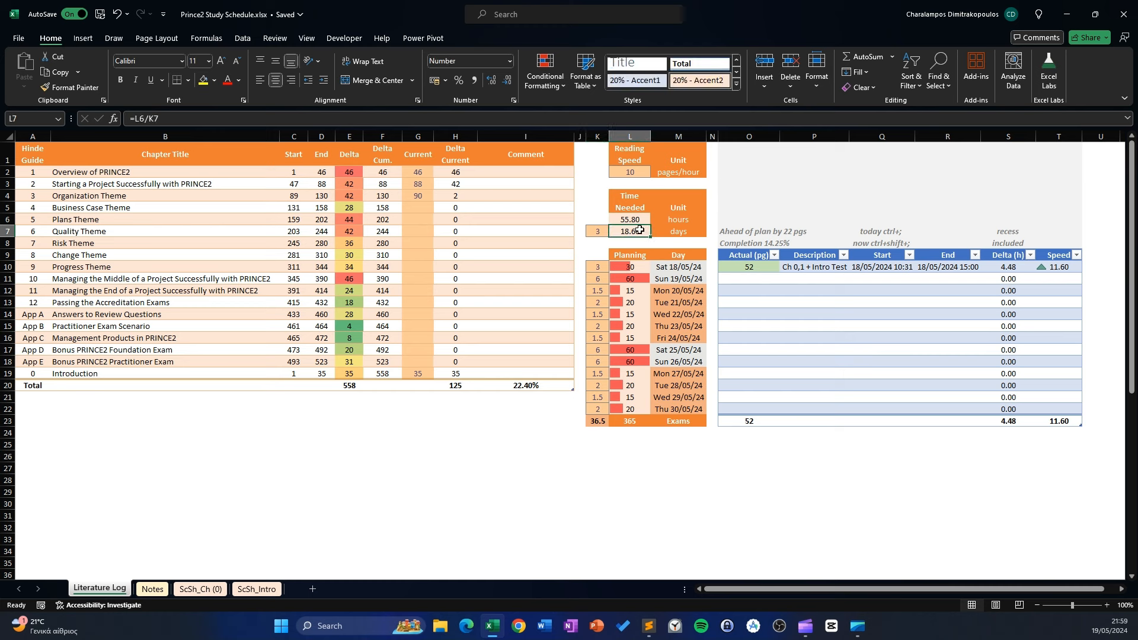
- Set the Reading Speed to 15 pages/hour and check the Time Needed hours and days
{"action": "left_click", "coordinate": [633, 182]}
{"action": "left_click", "coordinate": [641, 172]}
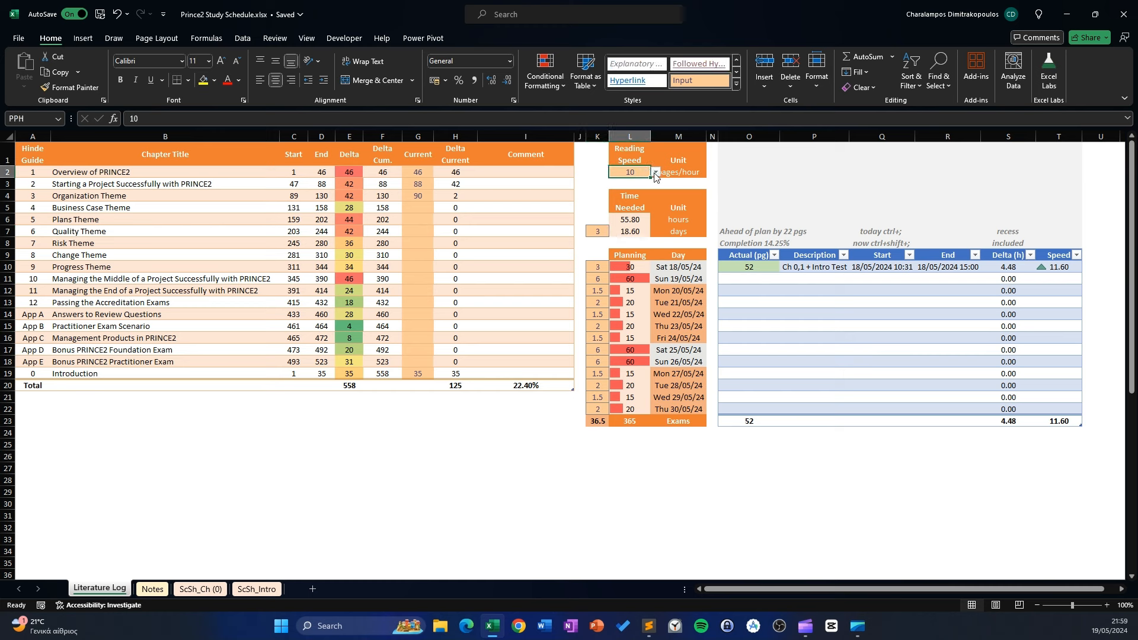
{"action": "left_click", "coordinate": [656, 172]}
{"action": "left_click", "coordinate": [629, 199]}
{"action": "left_click", "coordinate": [681, 221]}
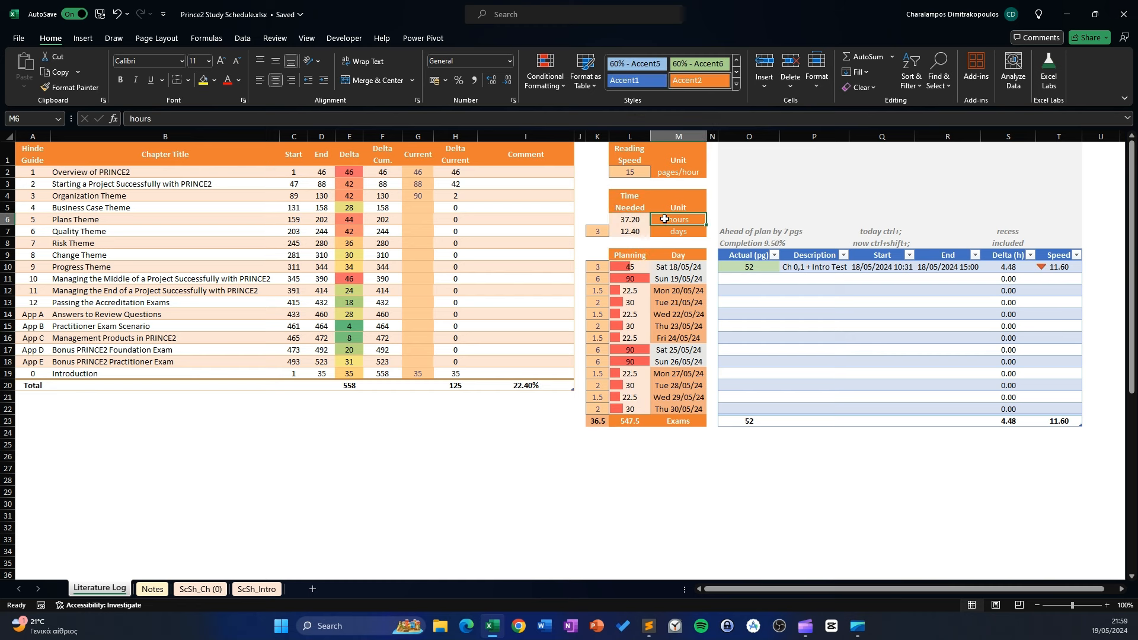
{"action": "left_click", "coordinate": [633, 232]}
- Inspect the daily Planning page formulas and the study hours assigned to the weekend and weekday dates
{"action": "left_click", "coordinate": [633, 290]}
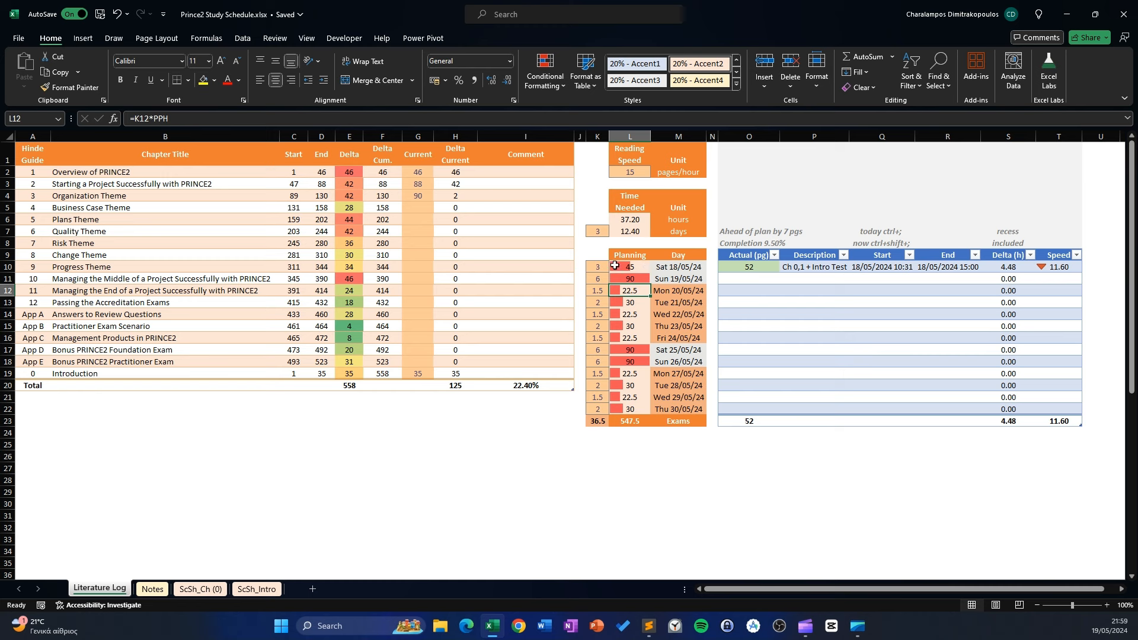
{"action": "left_click_drag", "start_coordinate": [634, 268], "coordinate": [632, 410]}
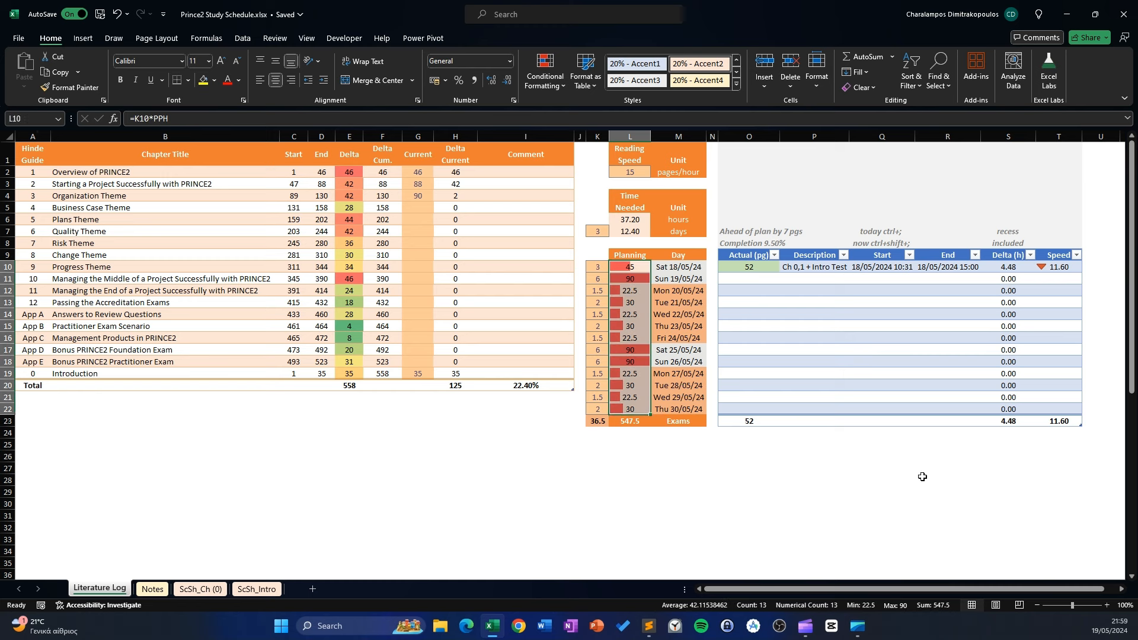
{"action": "left_click", "coordinate": [645, 349]}
{"action": "left_click", "coordinate": [598, 279]}
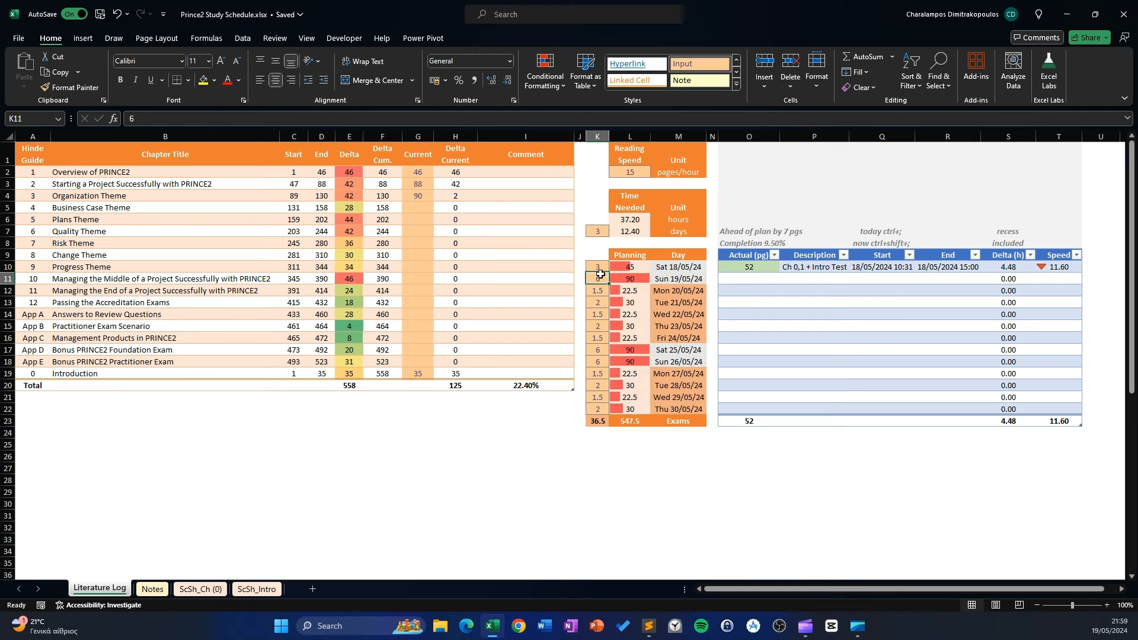
{"action": "left_click_drag", "start_coordinate": [597, 288], "coordinate": [599, 338]}
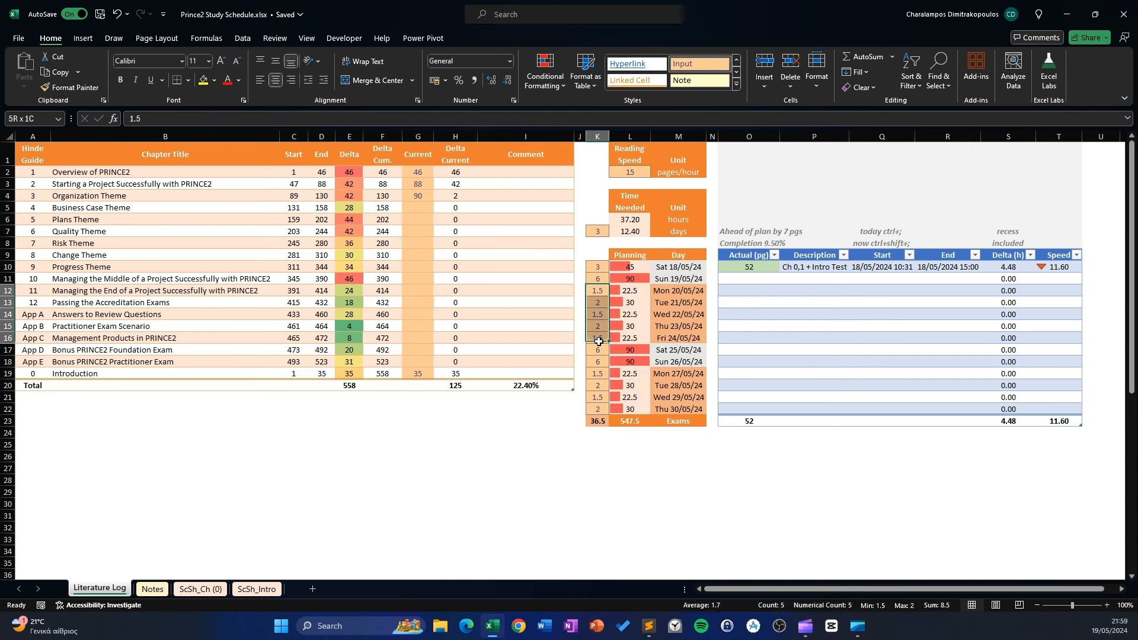
- Check the planned hours and pages totals in the Exams row against the hours needed
{"action": "left_click", "coordinate": [599, 422]}
{"action": "left_click", "coordinate": [632, 421]}
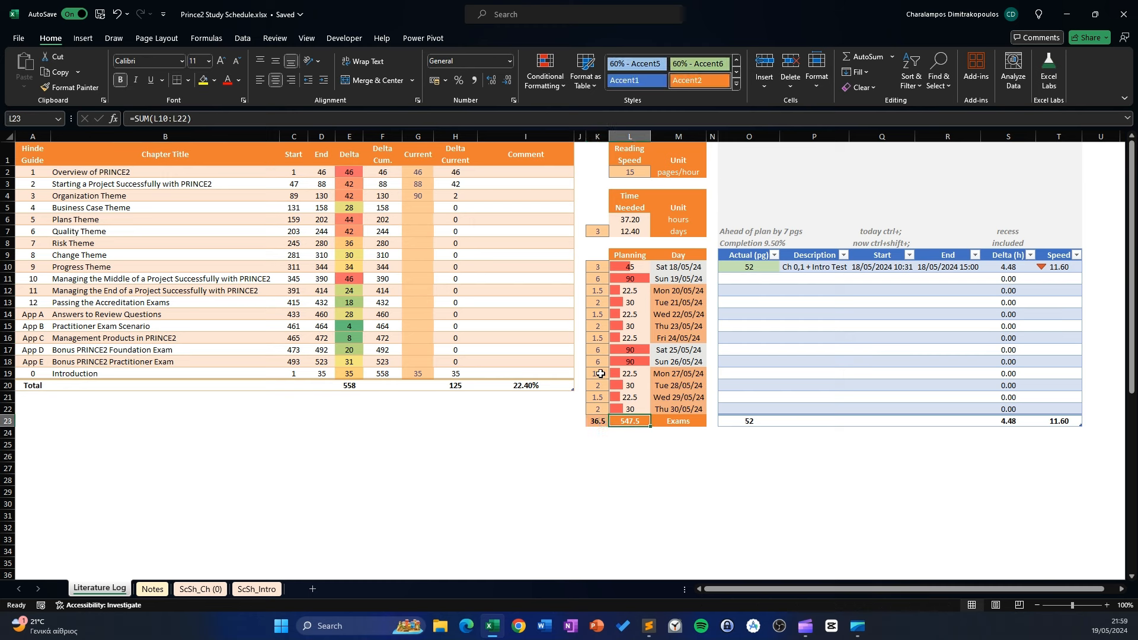
{"action": "left_click", "coordinate": [596, 421]}
{"action": "left_click", "coordinate": [634, 221]}
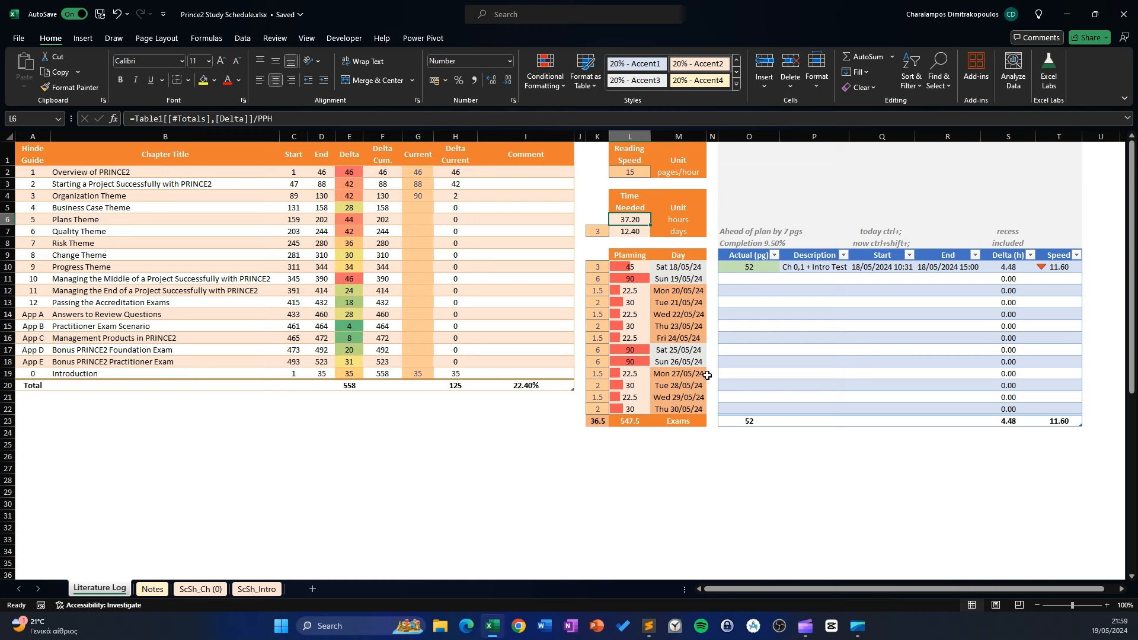
{"action": "left_click", "coordinate": [629, 422]}
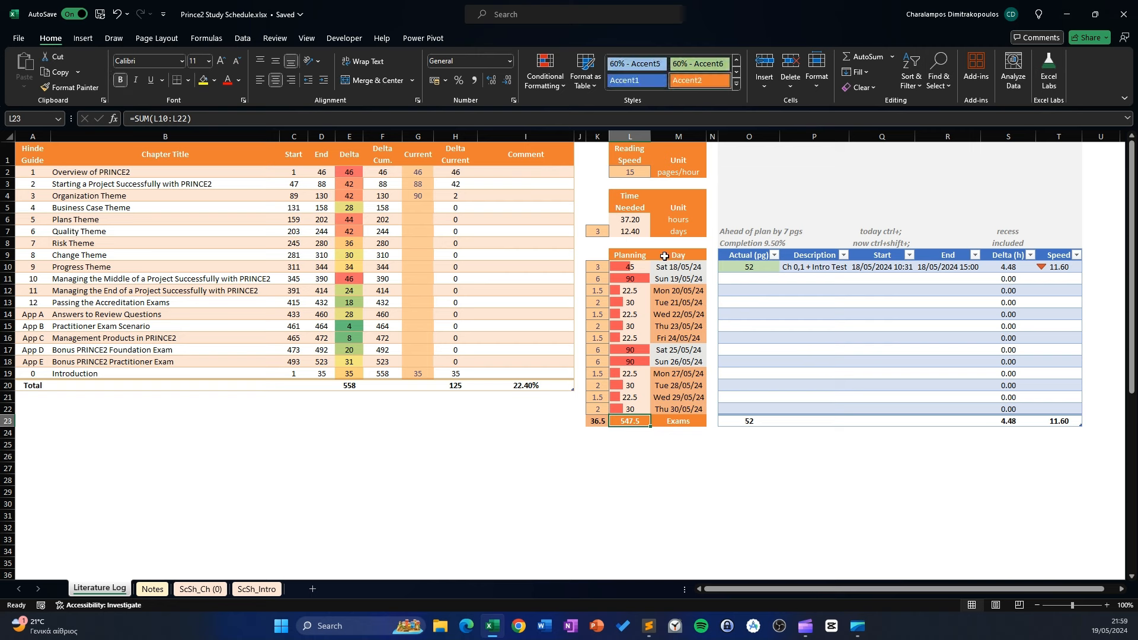
- Review the dates in the Day column, the Planning and Day headers, and the Start column of the reading log
{"action": "left_click_drag", "start_coordinate": [674, 271], "coordinate": [701, 400]}
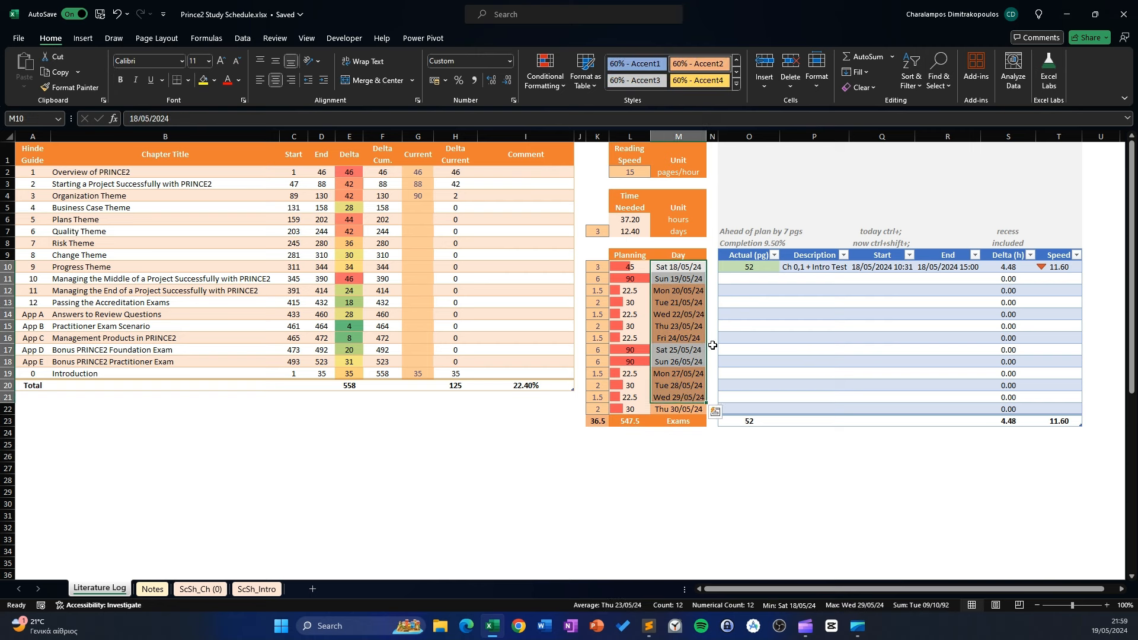
{"action": "left_click", "coordinate": [670, 242]}
{"action": "left_click", "coordinate": [634, 255]}
{"action": "left_click_drag", "start_coordinate": [634, 255], "coordinate": [676, 255]}
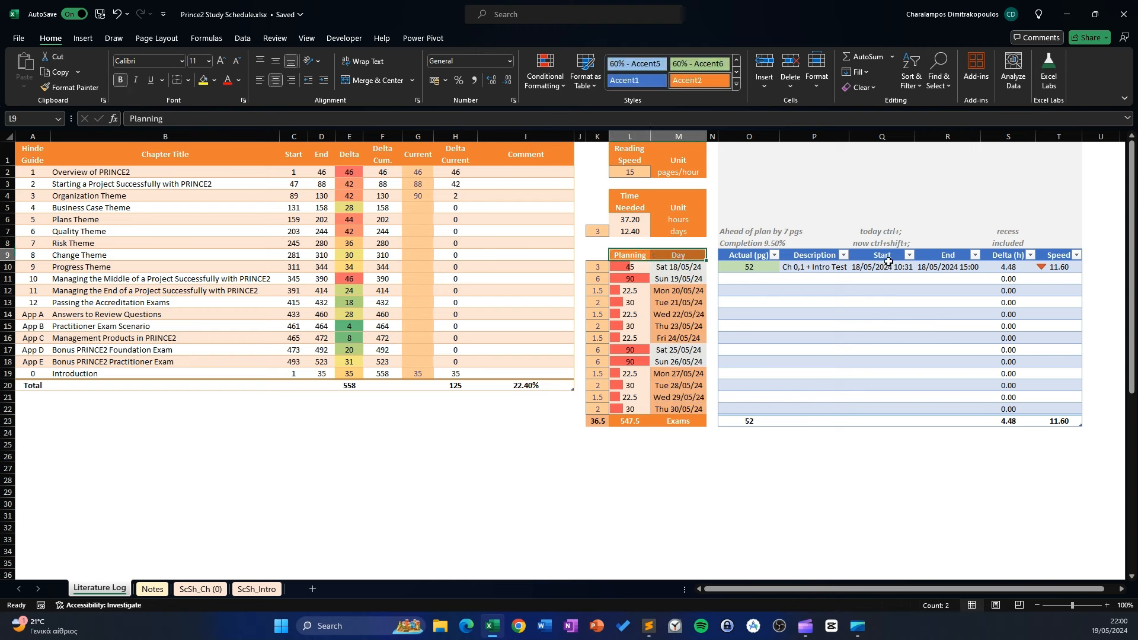
{"action": "left_click", "coordinate": [871, 277]}
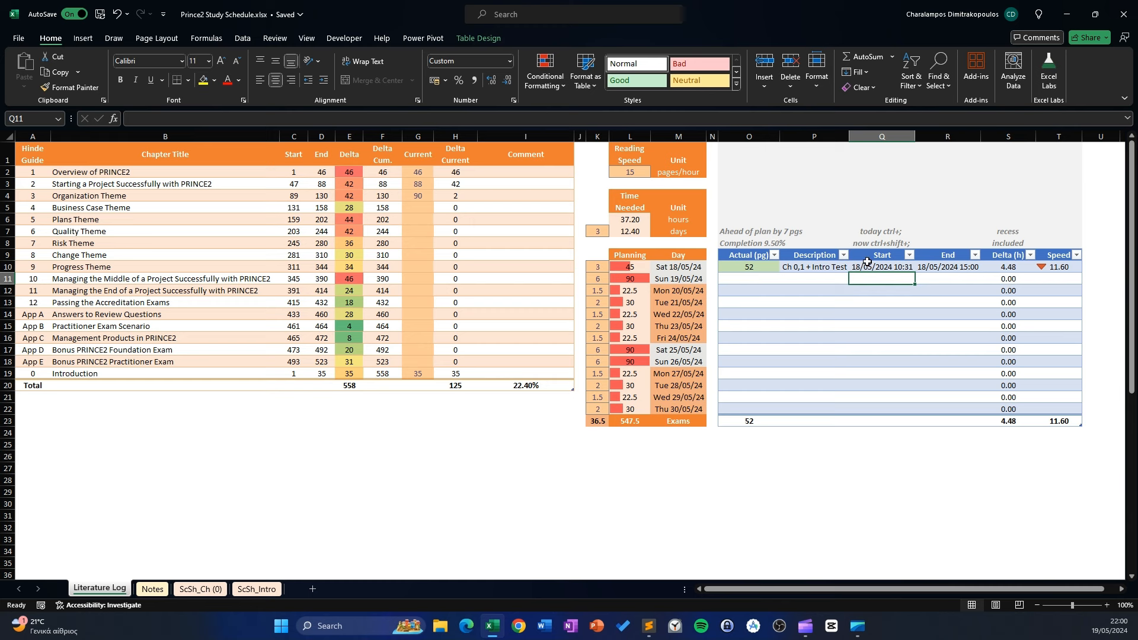
- Replace the Actual (pg) formula in the first reading log row with =SUM(G2:G3)+90
{"action": "left_click", "coordinate": [752, 269]}
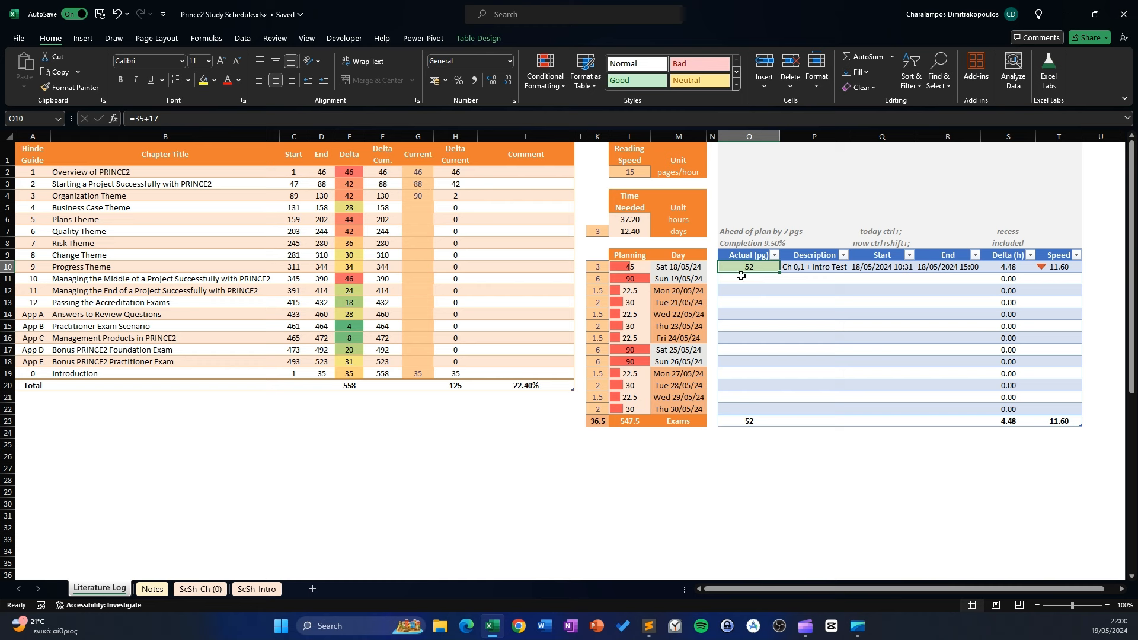
{"action": "left_click_drag", "start_coordinate": [159, 119], "coordinate": [136, 119]}
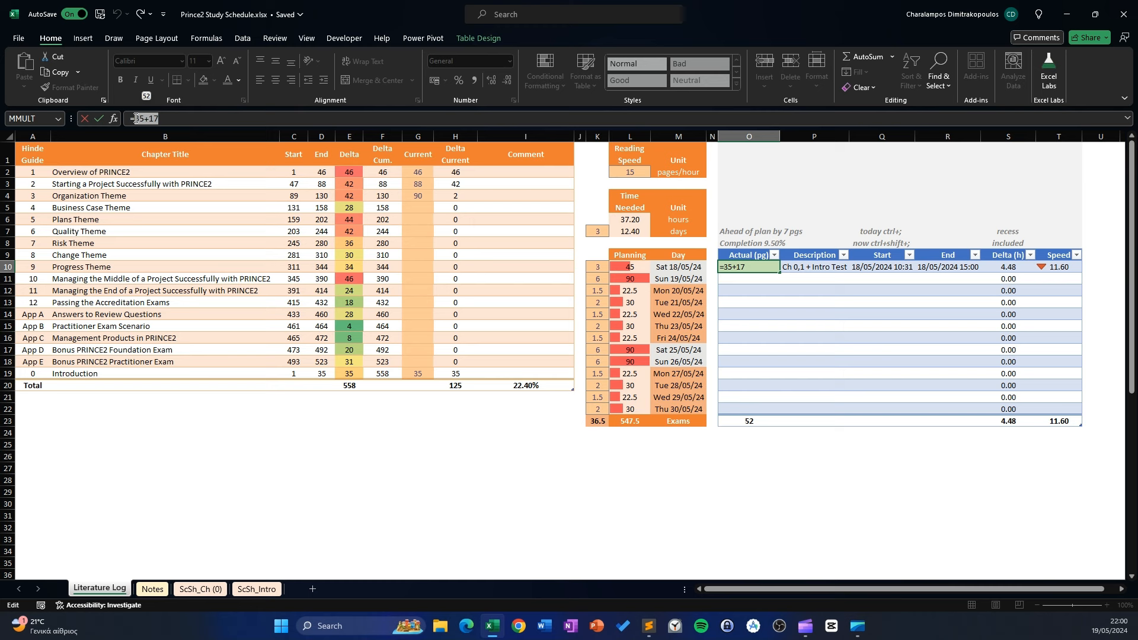
{"action": "type", "text": "+"}
{"action": "type", "text": "sum"}
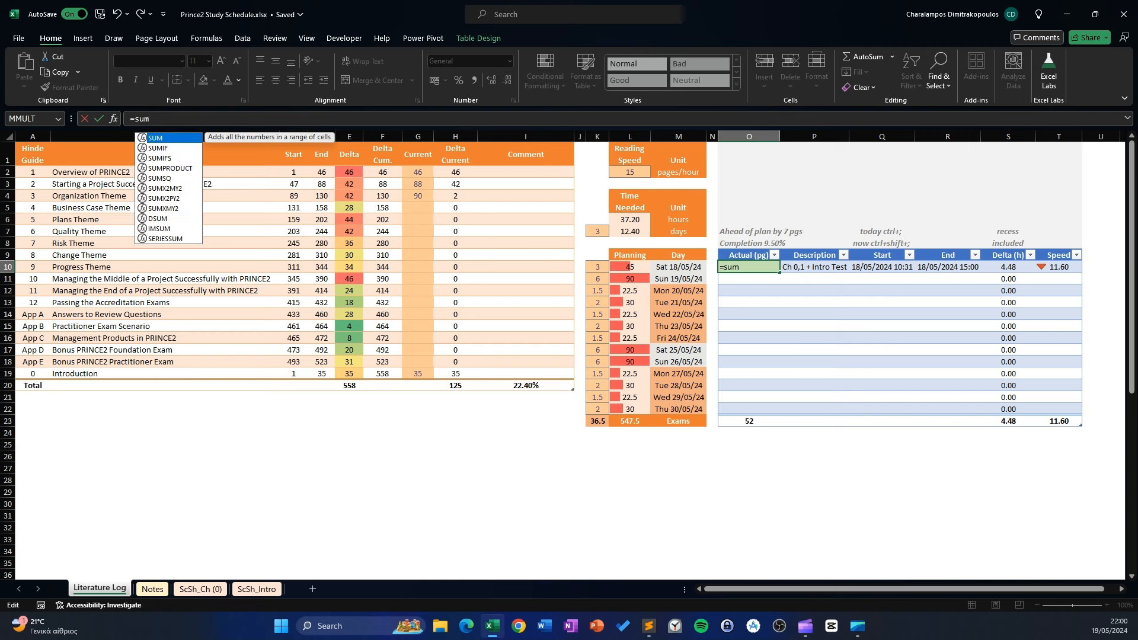
{"action": "key", "text": "Tab"}
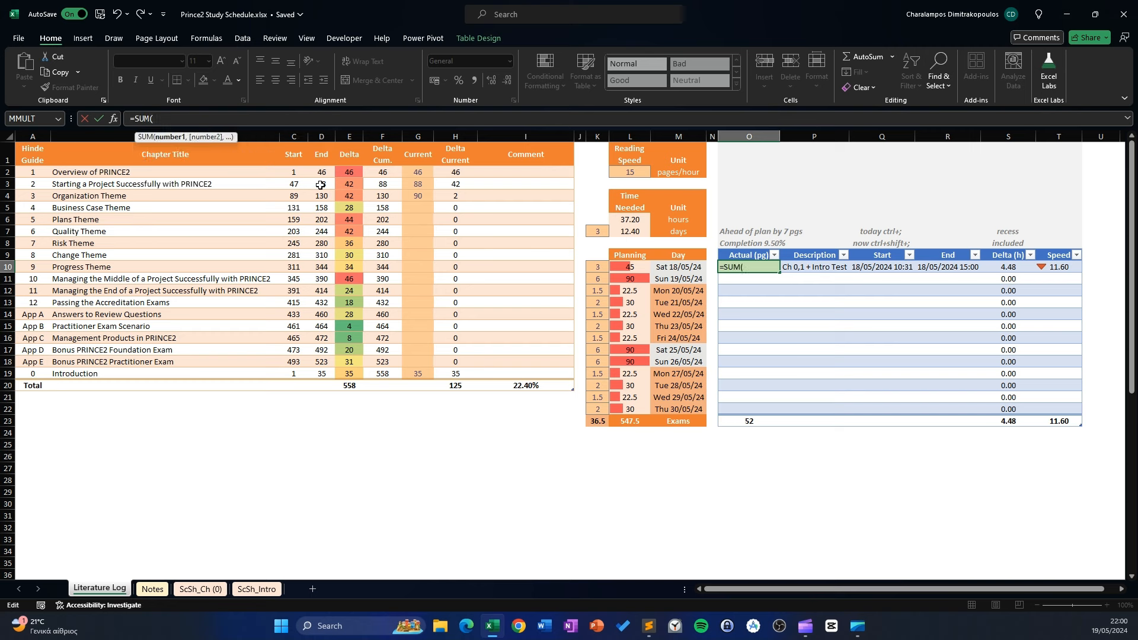
{"action": "left_click_drag", "start_coordinate": [409, 178], "coordinate": [418, 185]}
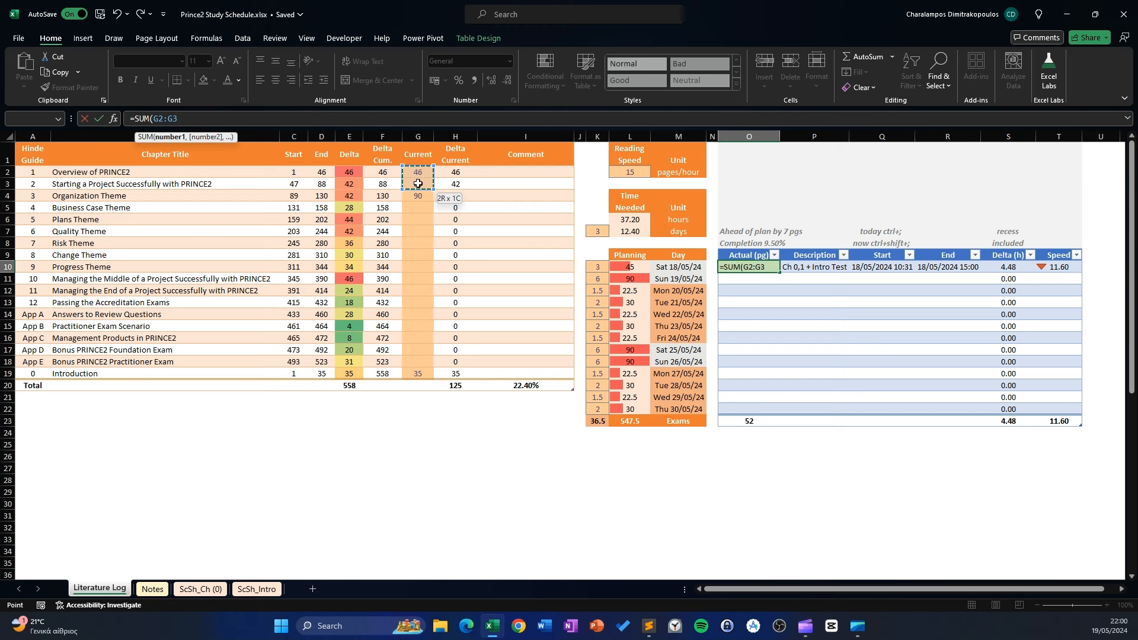
{"action": "type", "text": ")"}
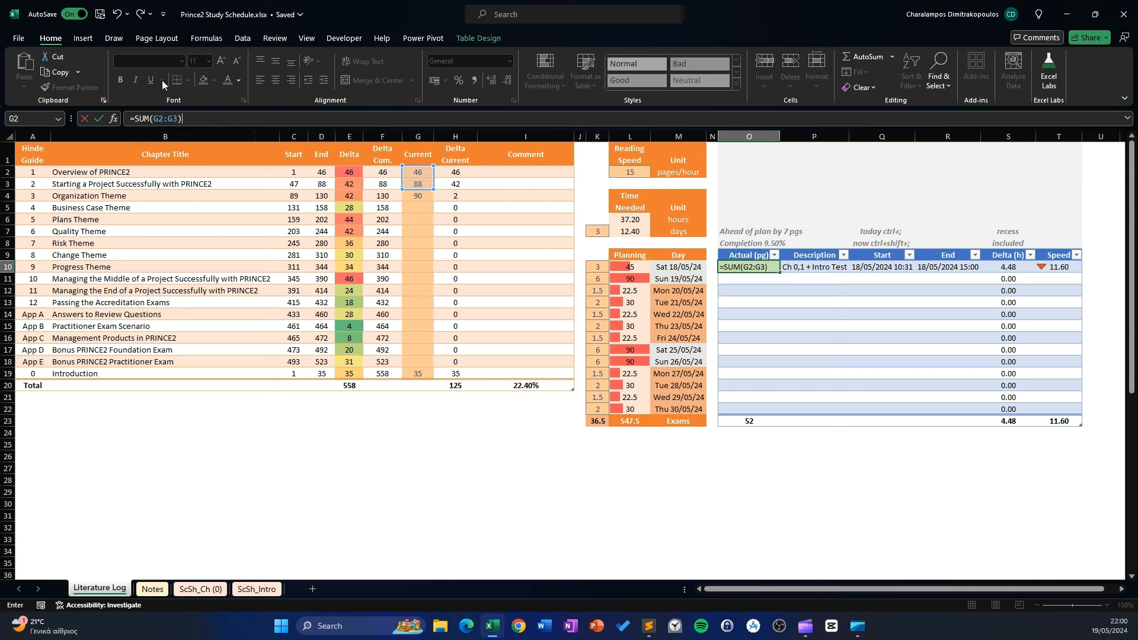
{"action": "type", "text": "+"}
{"action": "left_click", "coordinate": [421, 196]}
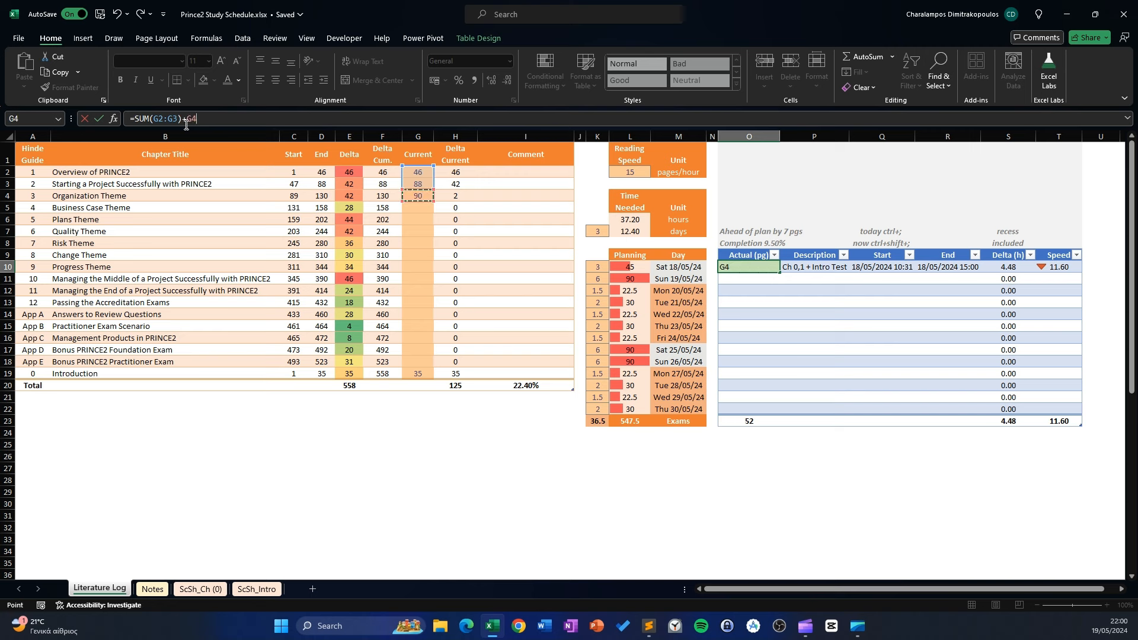
{"action": "left_click_drag", "start_coordinate": [186, 120], "coordinate": [213, 119]}
{"action": "type", "text": "90"}
{"action": "key", "text": "ctrl+Return"}
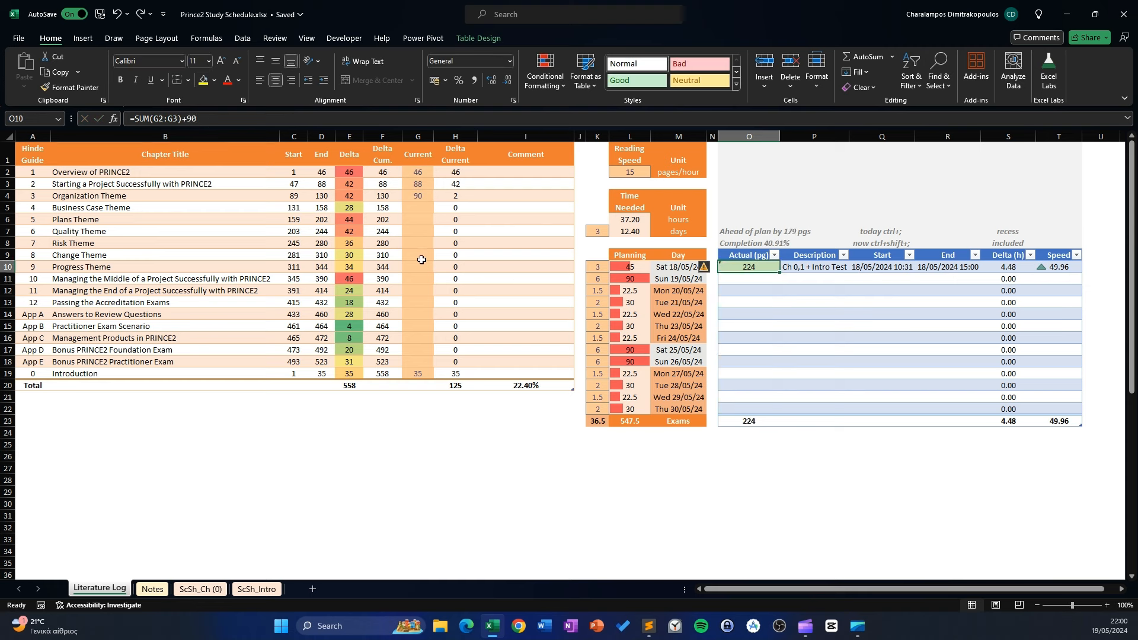
- Change the End time of the first reading log entry to 23:00 on 18/05/2024, after reviewing its Speed formula and Start time
{"action": "left_click", "coordinate": [752, 290]}
{"action": "left_click", "coordinate": [744, 271]}
{"action": "left_click", "coordinate": [1071, 268]}
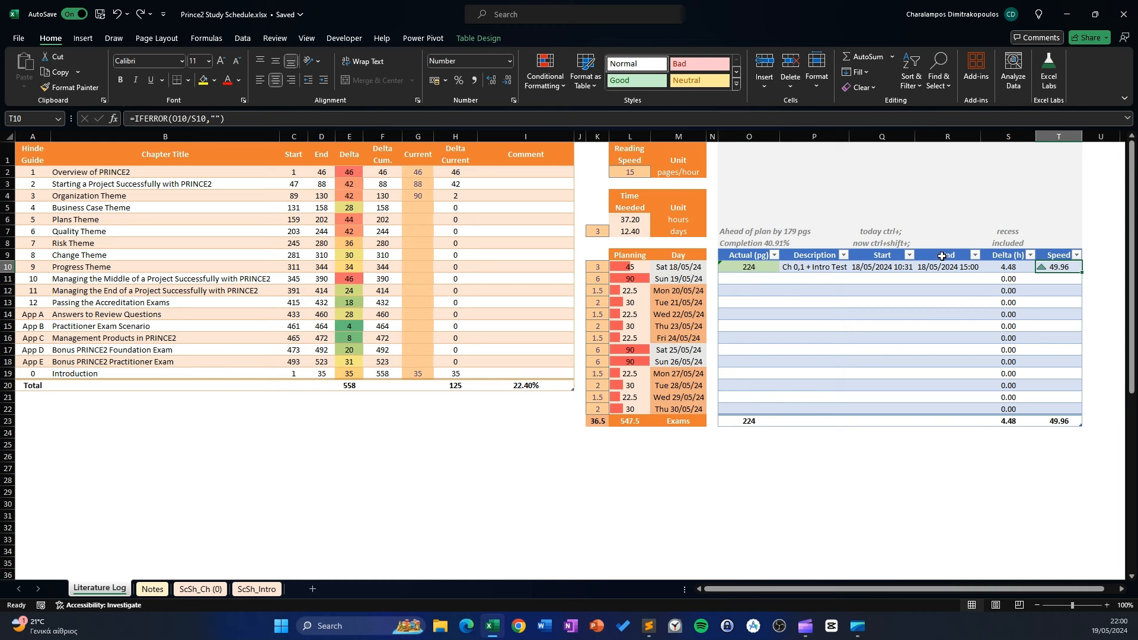
{"action": "left_click", "coordinate": [880, 268]}
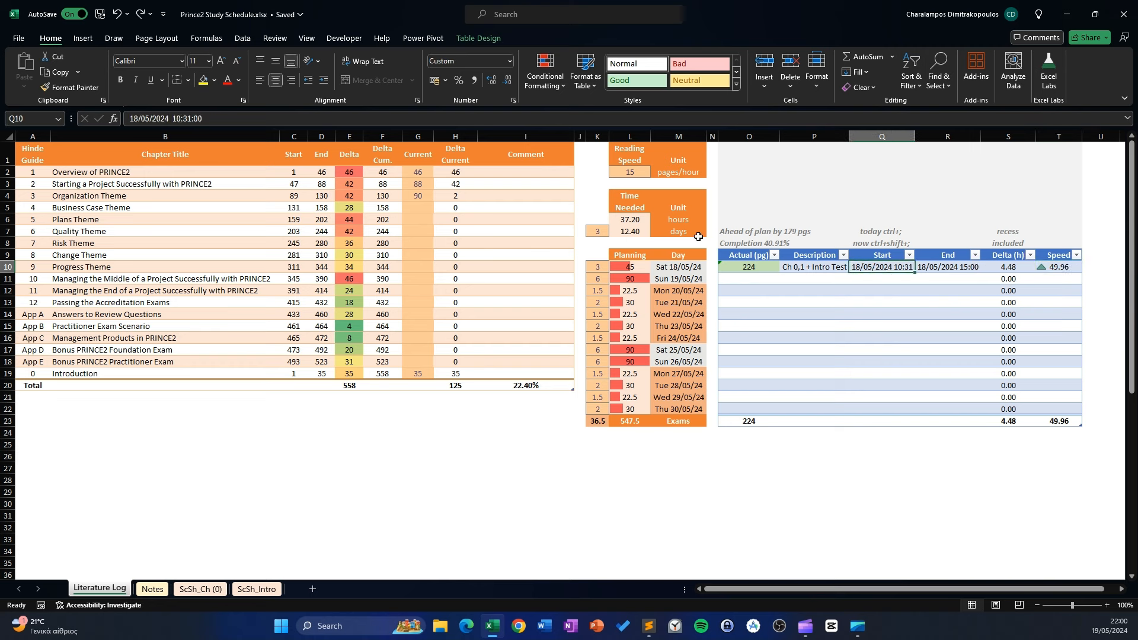
{"action": "left_click", "coordinate": [967, 267]}
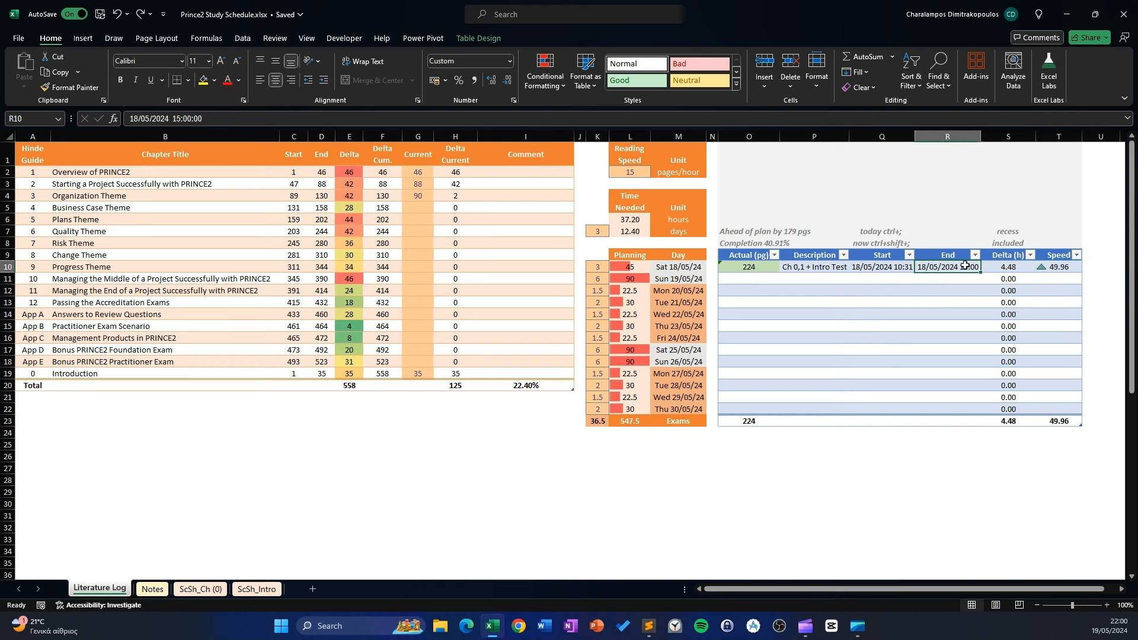
{"action": "double_click", "coordinate": [176, 118]}
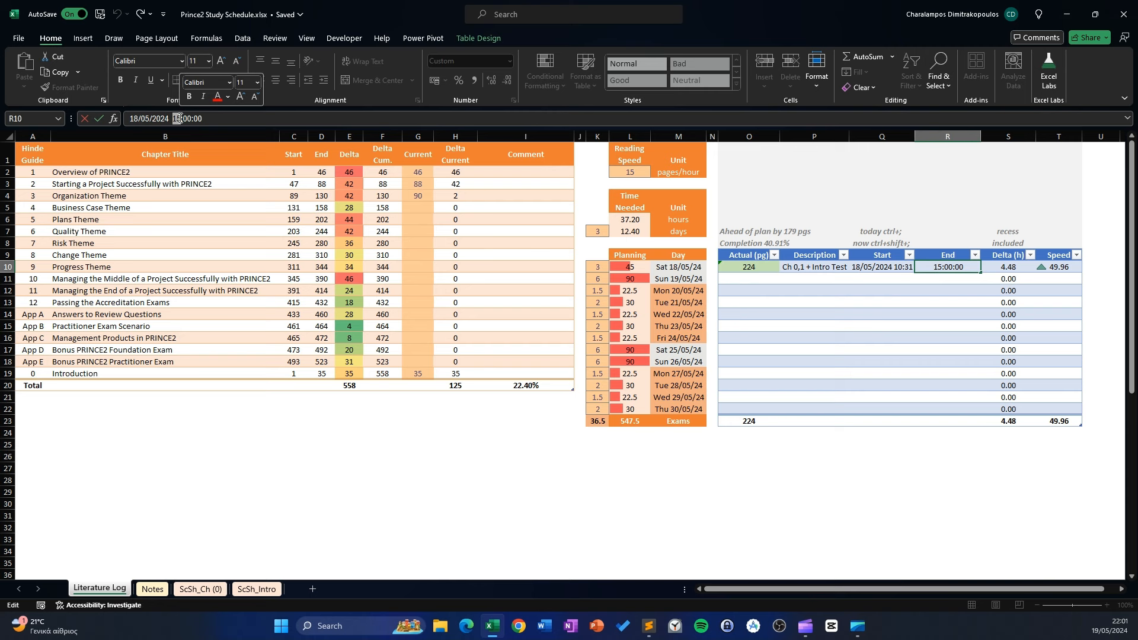
{"action": "type", "text": "23"}
{"action": "key", "text": "Return"}
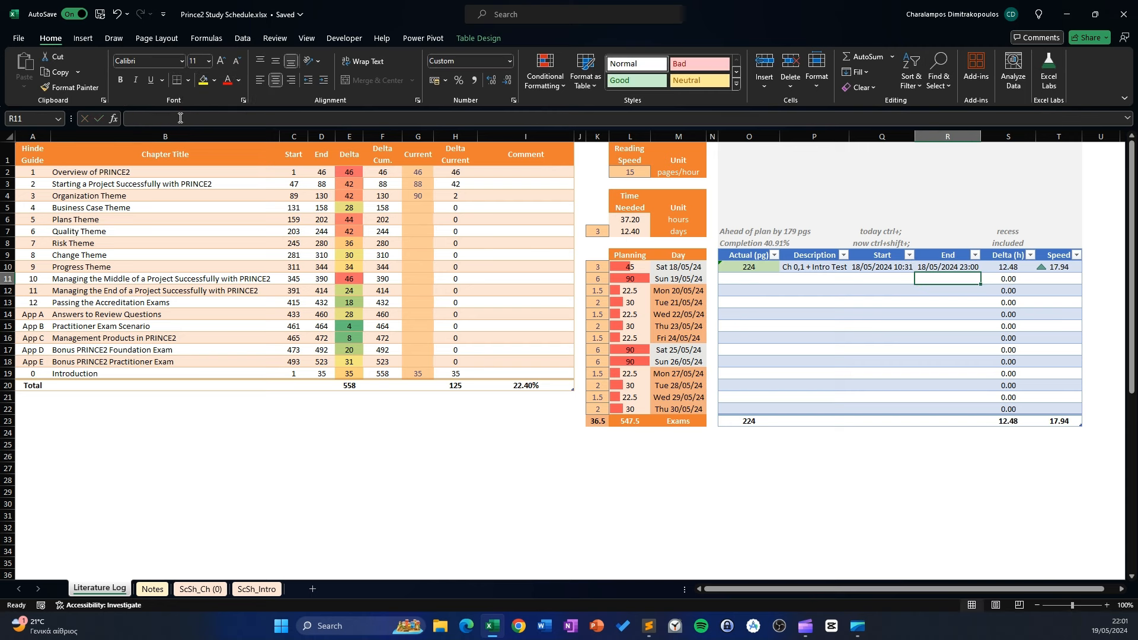
- Compare the first entry's Speed with the Reading Speed and inspect the icon set conditional formatting rule on the Speed column
{"action": "left_click", "coordinate": [1062, 265]}
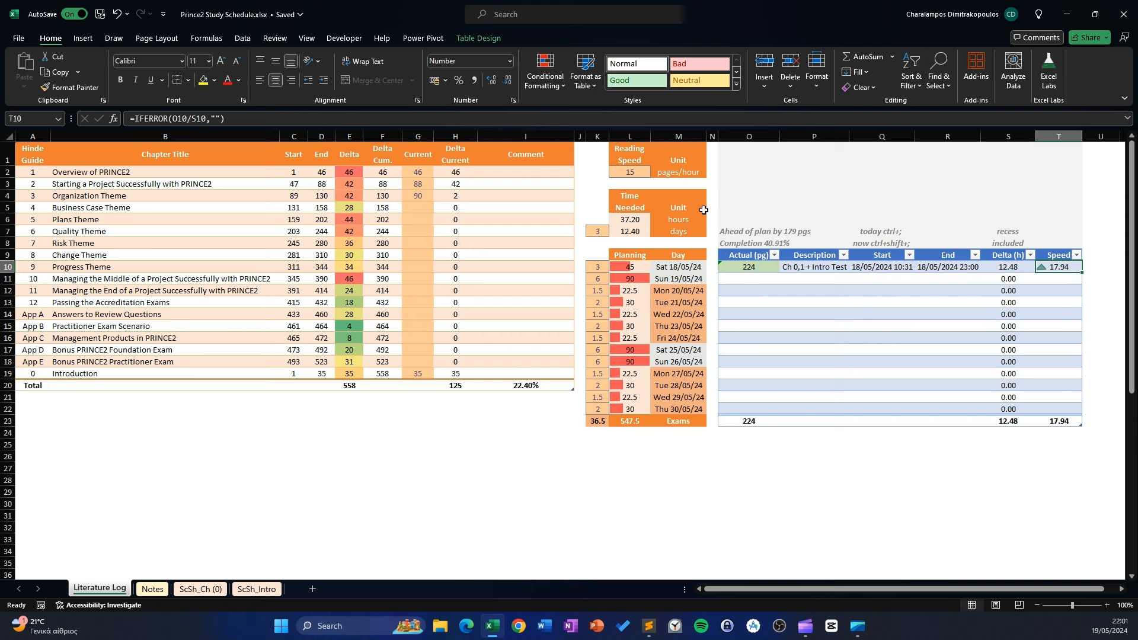
{"action": "left_click", "coordinate": [622, 173]}
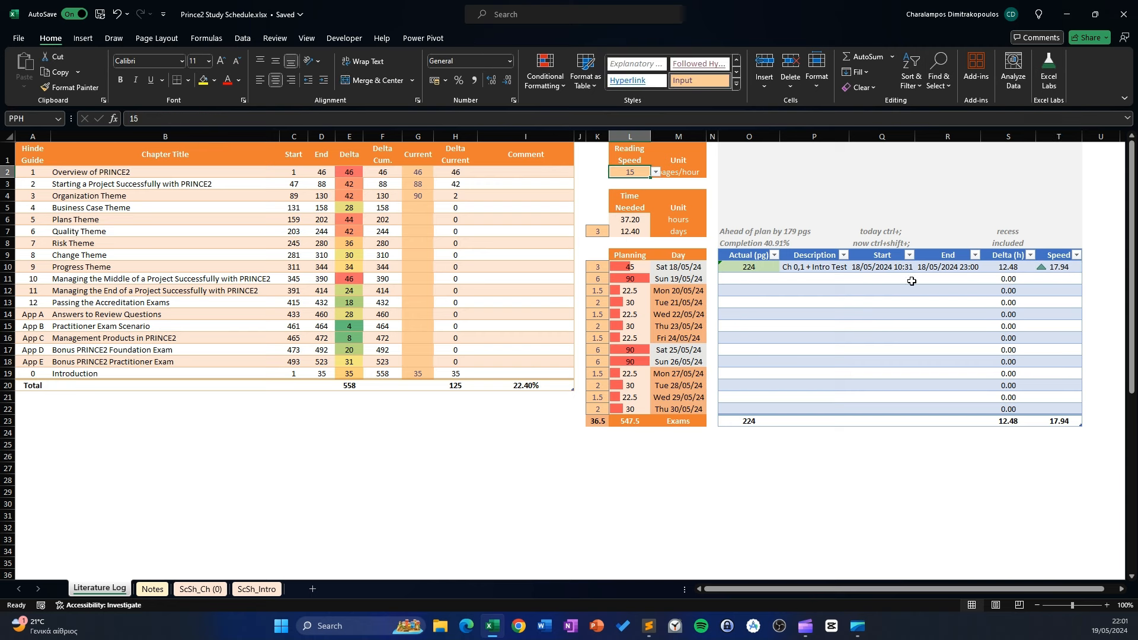
{"action": "left_click", "coordinate": [1074, 270]}
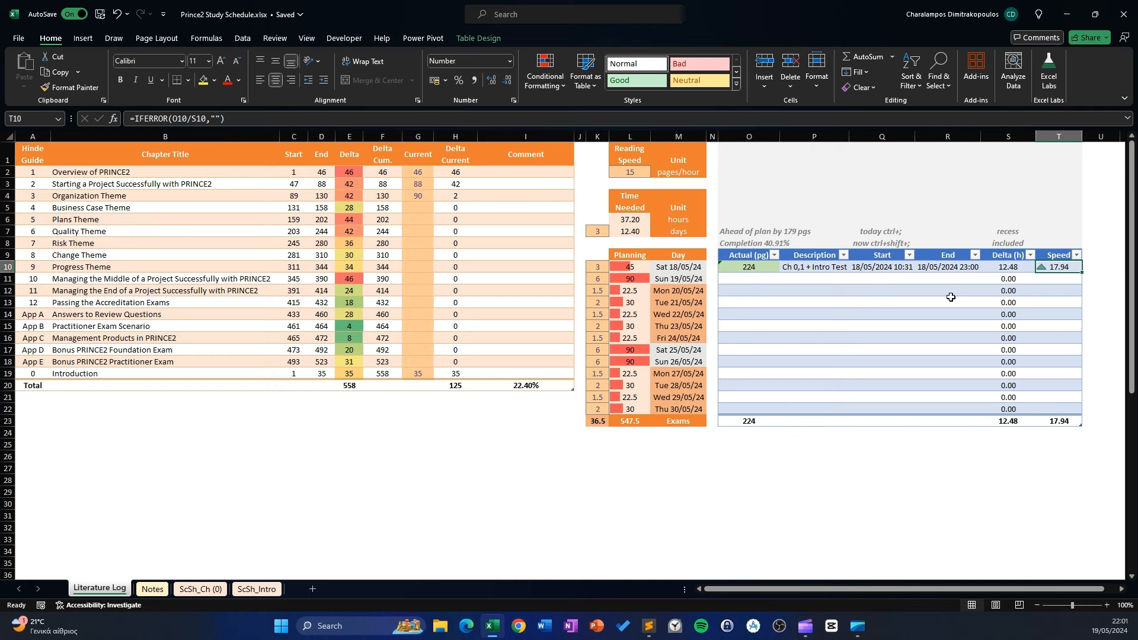
{"action": "left_click", "coordinate": [545, 76]}
{"action": "left_click", "coordinate": [566, 266]}
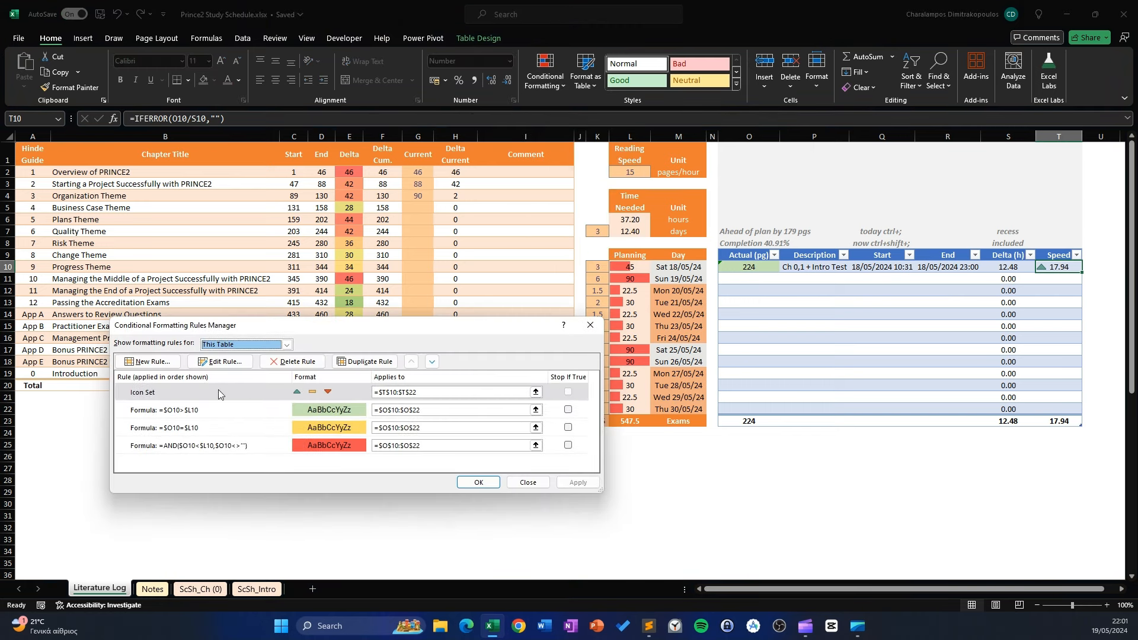
{"action": "double_click", "coordinate": [151, 394]}
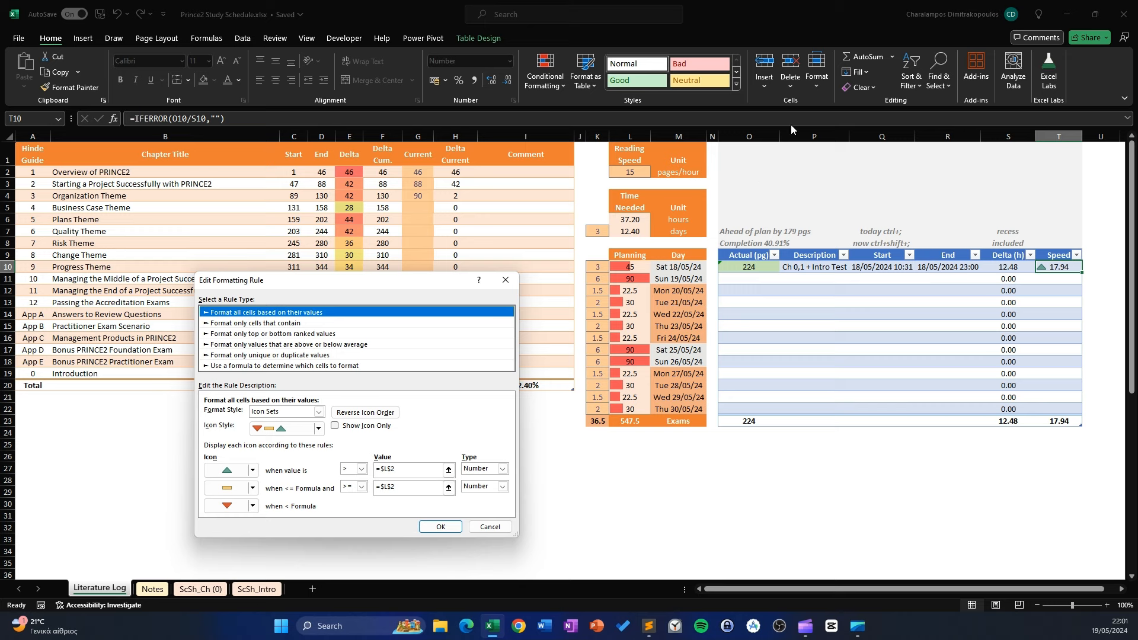
{"action": "left_click", "coordinate": [420, 528]}
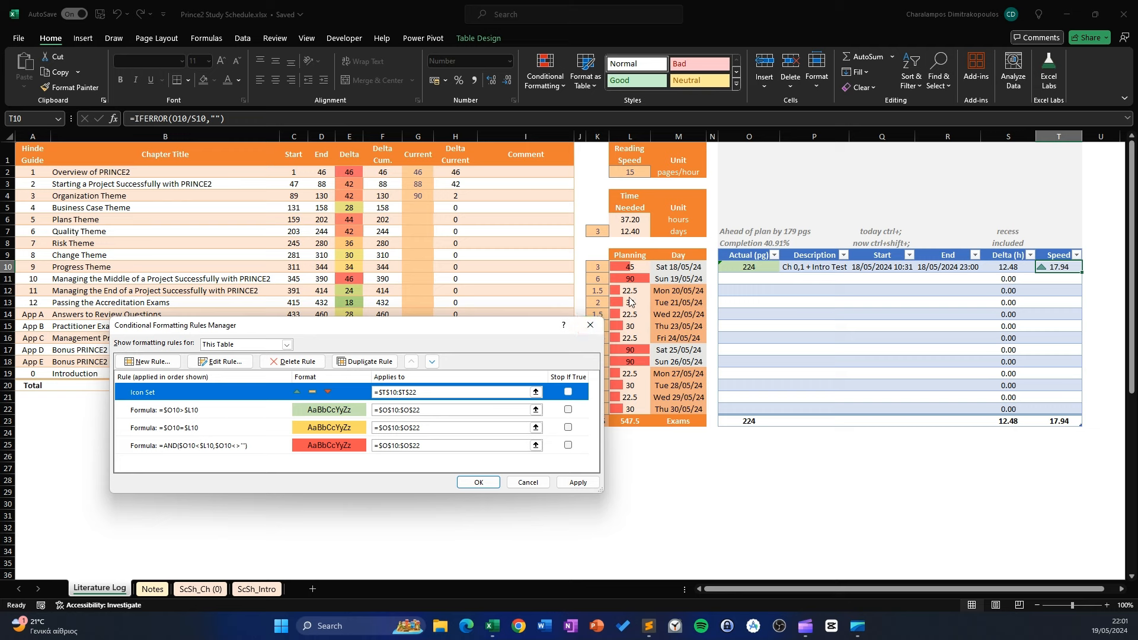
{"action": "left_click", "coordinate": [591, 325]}
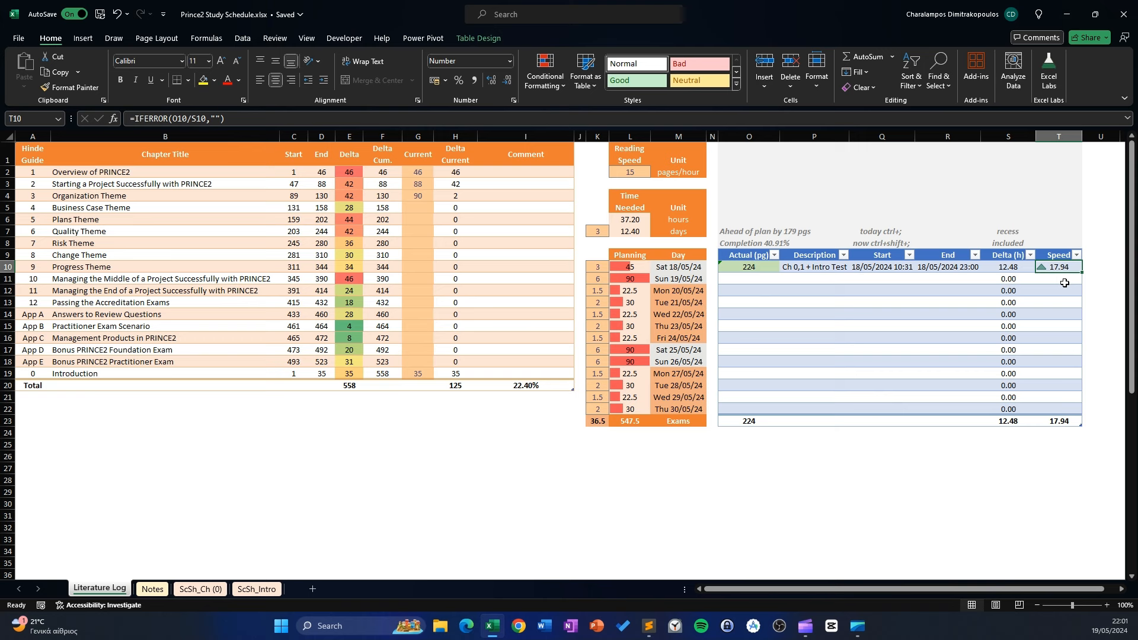
- Test the Speed icons by entering 15 and 13 in the first log row's Speed cell, and undo both entries
{"action": "type", "text": "15"}
{"action": "key", "text": "Return"}
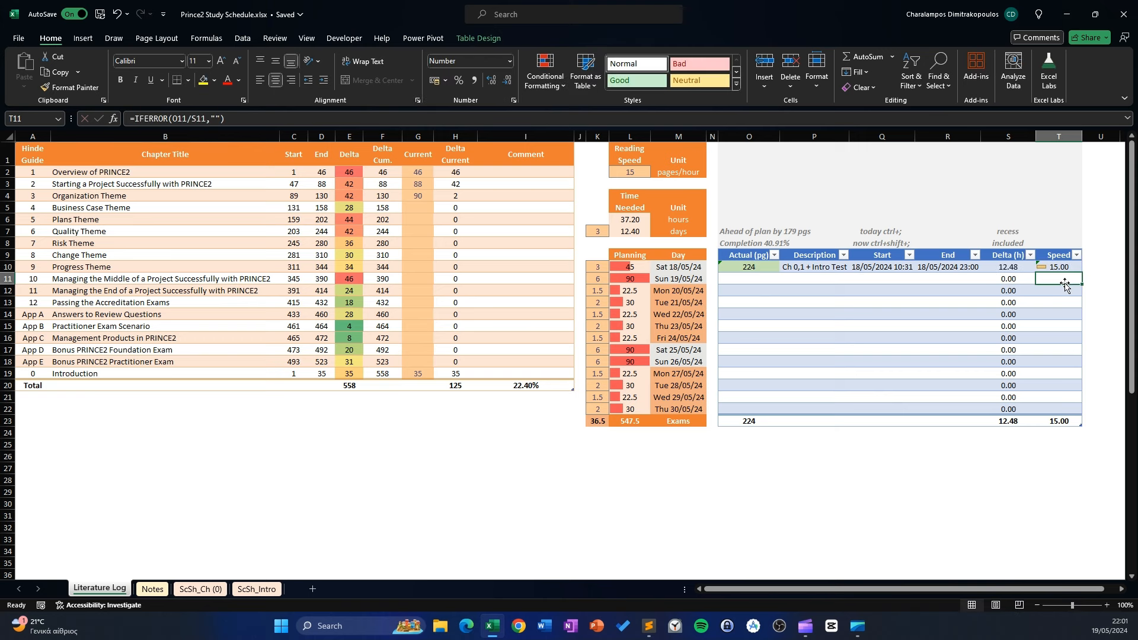
{"action": "left_click", "coordinate": [1063, 270]}
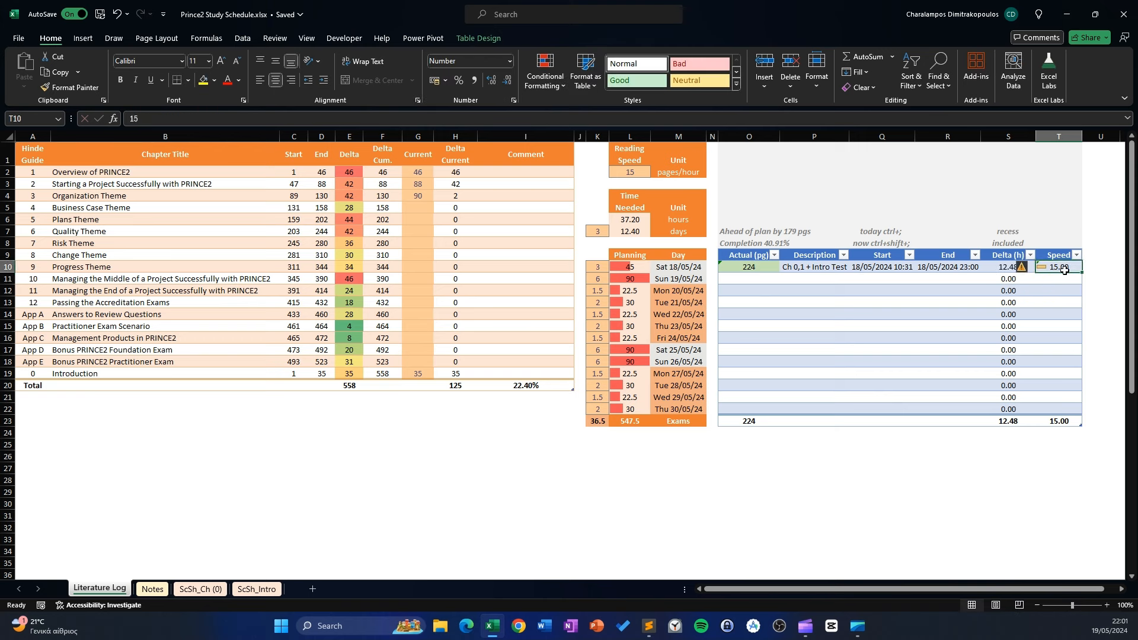
{"action": "type", "text": "13"}
{"action": "key", "text": "Return"}
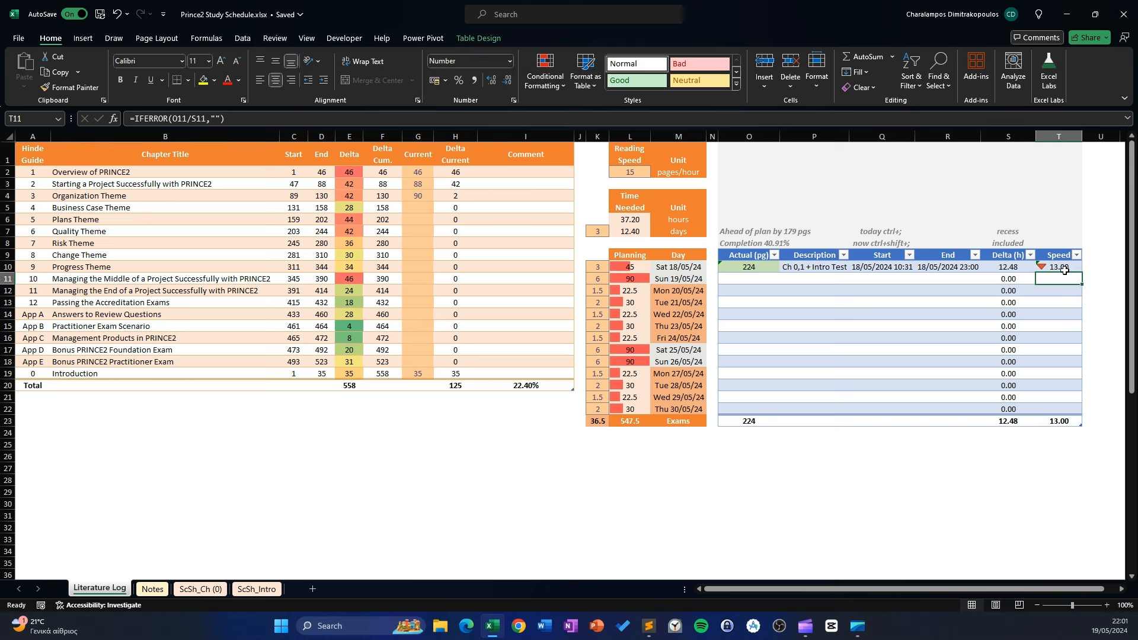
{"action": "key", "text": "ctrl+z"}
{"action": "key", "text": "ctrl+z"}
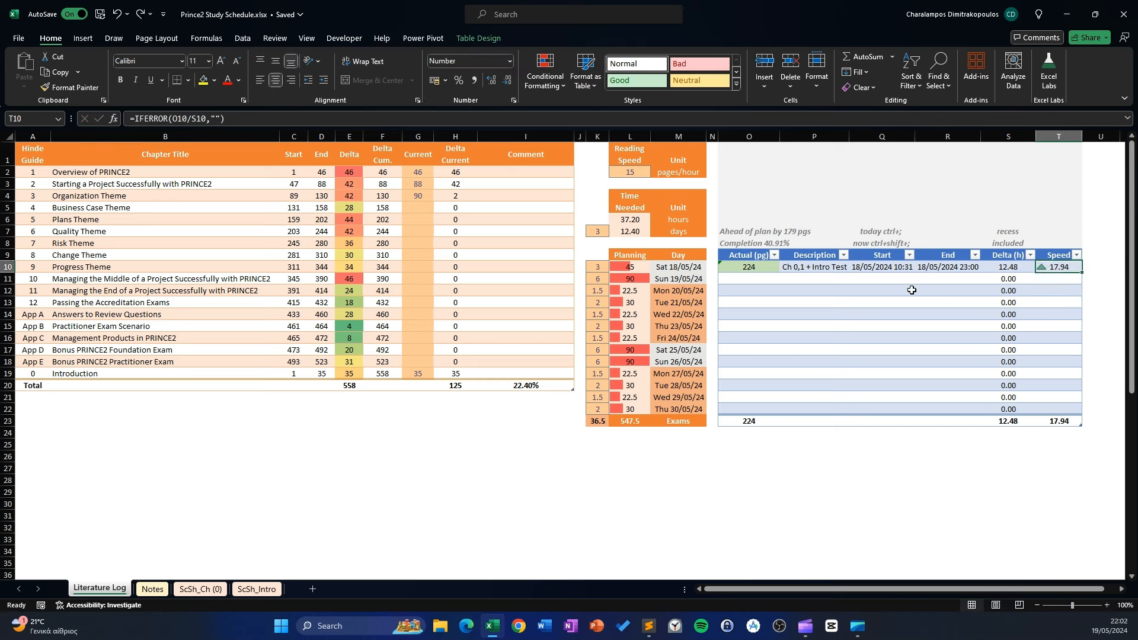
- Expand the formula bar to show the entire LET formula behind the plan status text in cell O7
{"action": "left_click", "coordinate": [822, 278]}
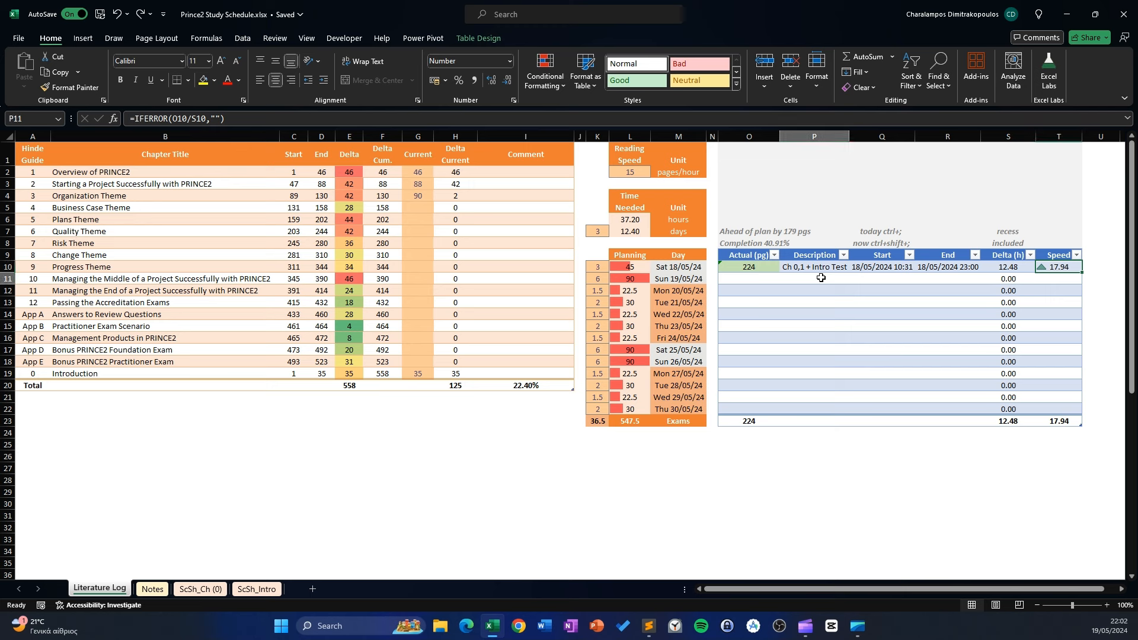
{"action": "left_click", "coordinate": [750, 230]}
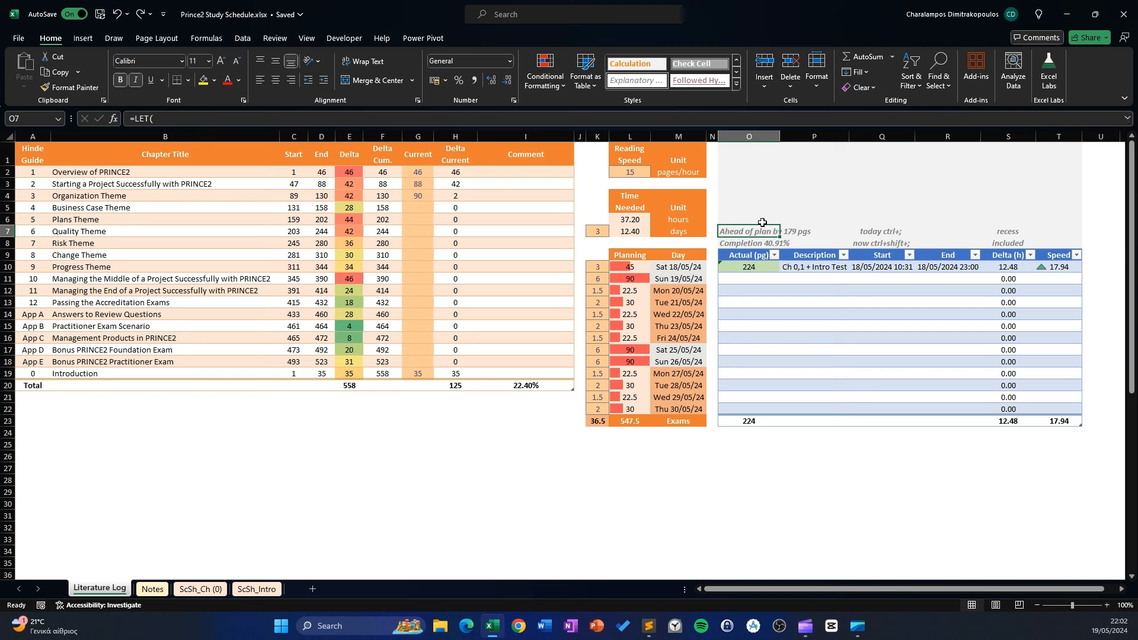
{"action": "left_click", "coordinate": [789, 189]}
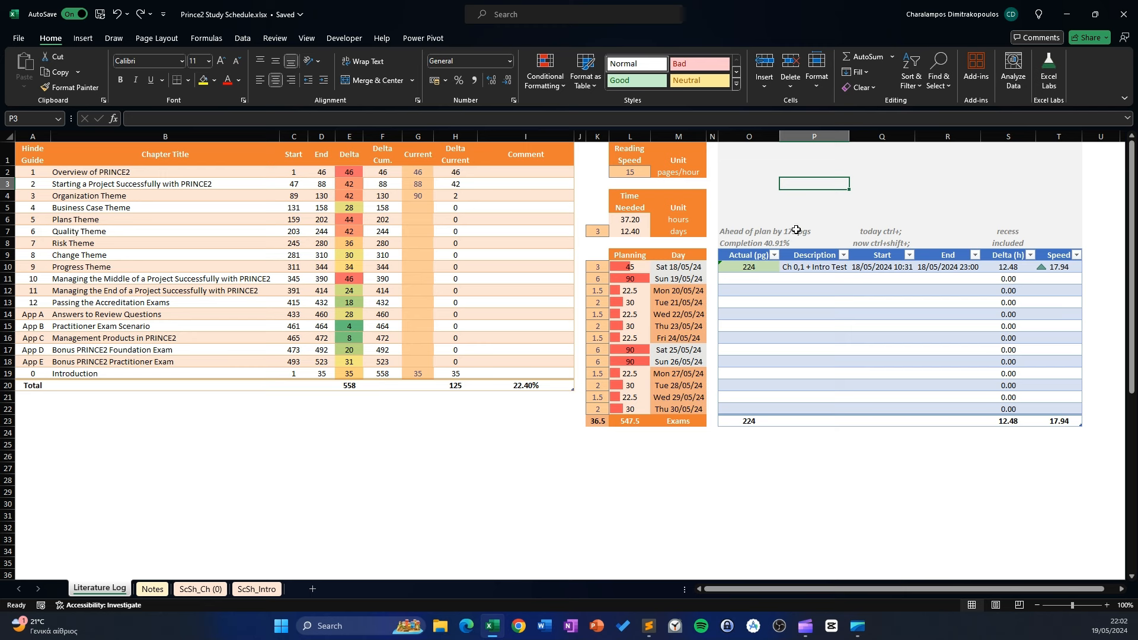
{"action": "left_click", "coordinate": [747, 232]}
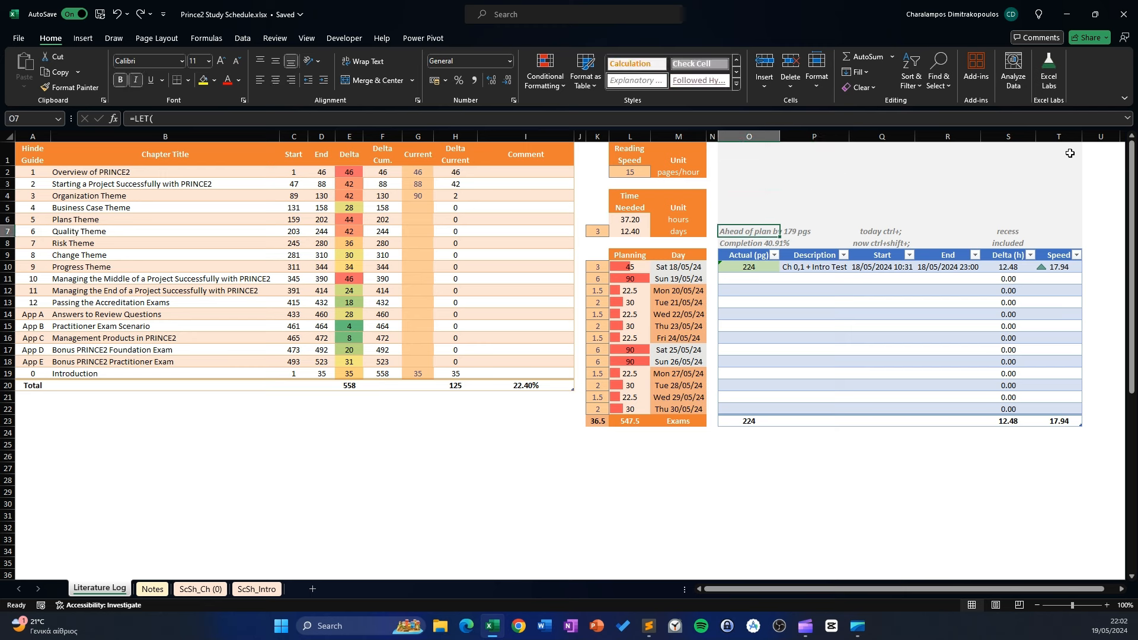
{"action": "left_click", "coordinate": [1127, 120]}
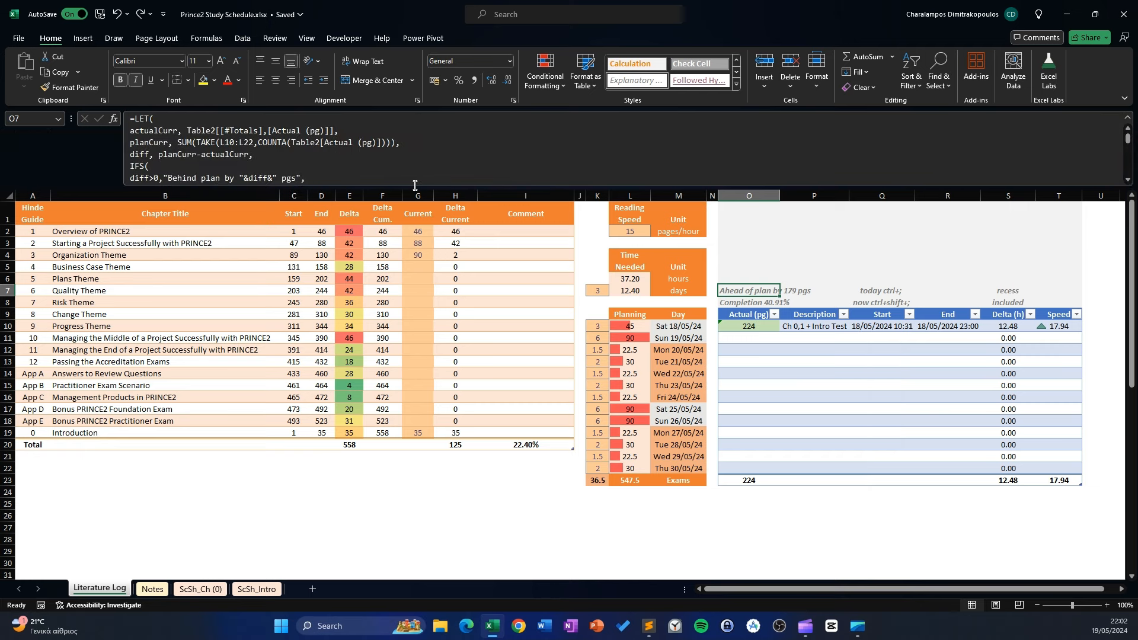
{"action": "left_click_drag", "start_coordinate": [415, 185], "coordinate": [424, 222]}
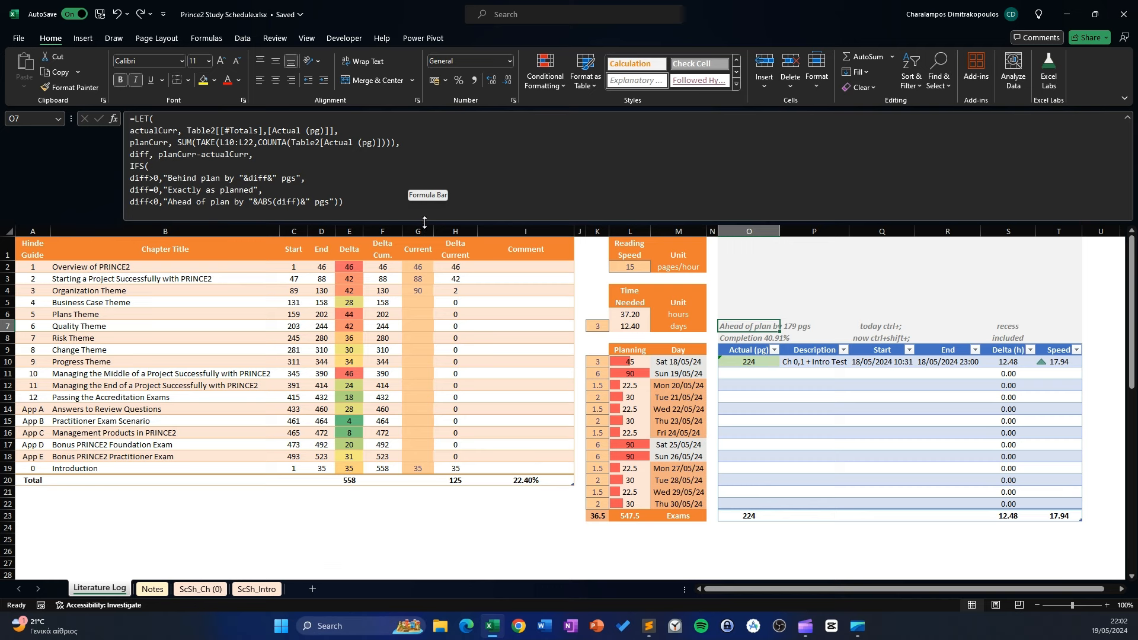
- Examine the planCurr calculation in the O7 formula, including the L10:L22 range used by TAKE and the surrounding SUM expression
{"action": "left_click", "coordinate": [348, 155]}
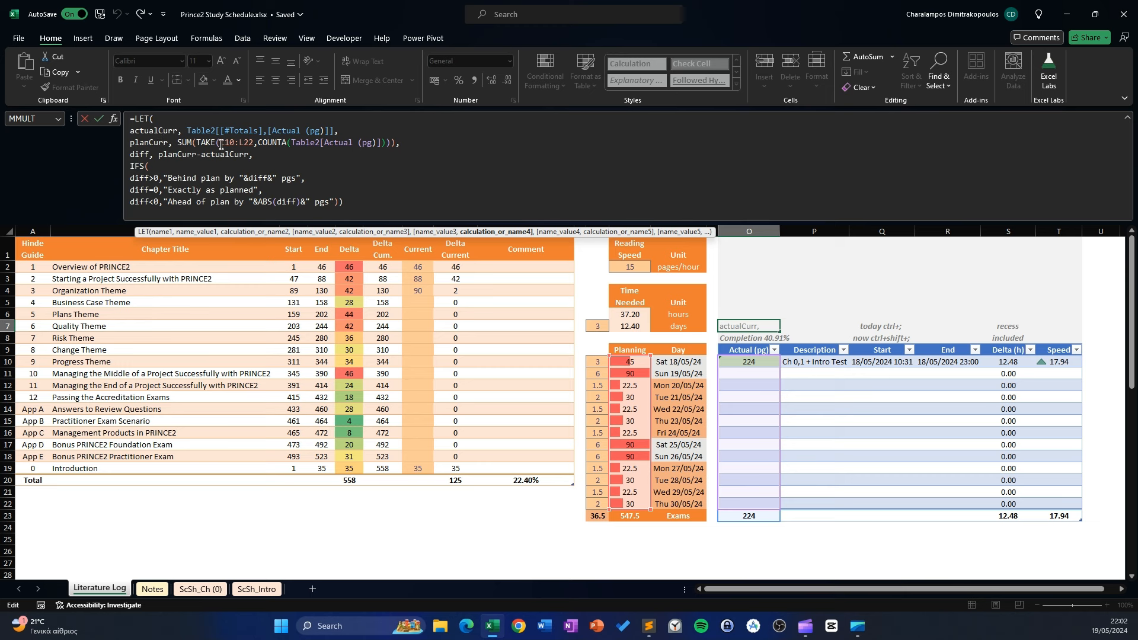
{"action": "left_click_drag", "start_coordinate": [221, 144], "coordinate": [247, 145]}
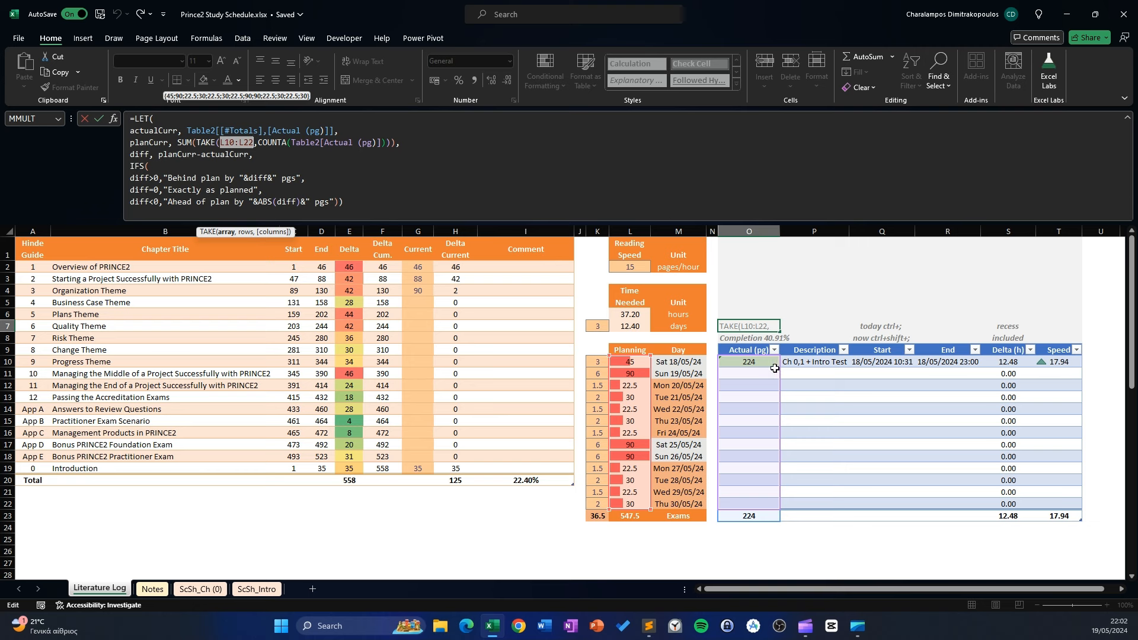
{"action": "key", "text": "ctrl+Return"}
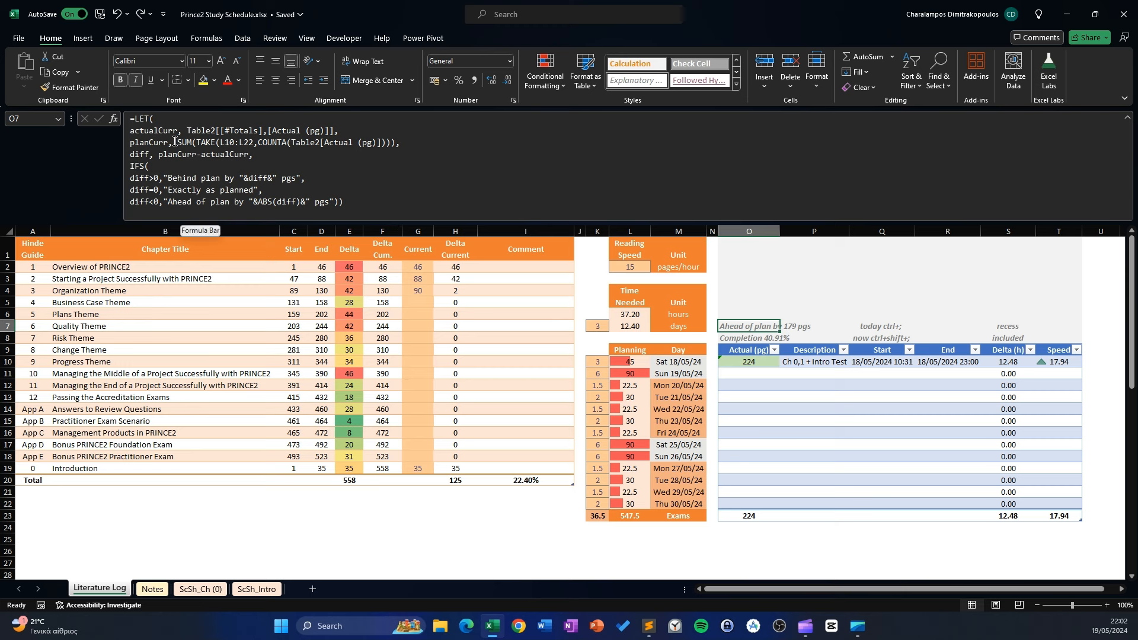
{"action": "left_click_drag", "start_coordinate": [175, 143], "coordinate": [396, 142]}
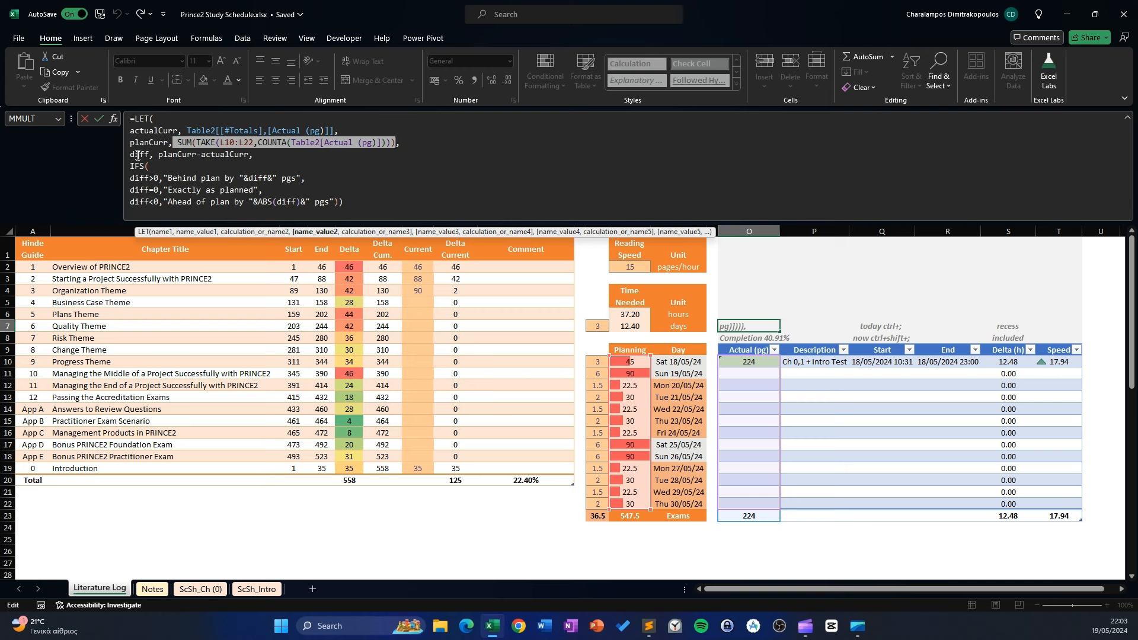
{"action": "key", "text": "Escape"}
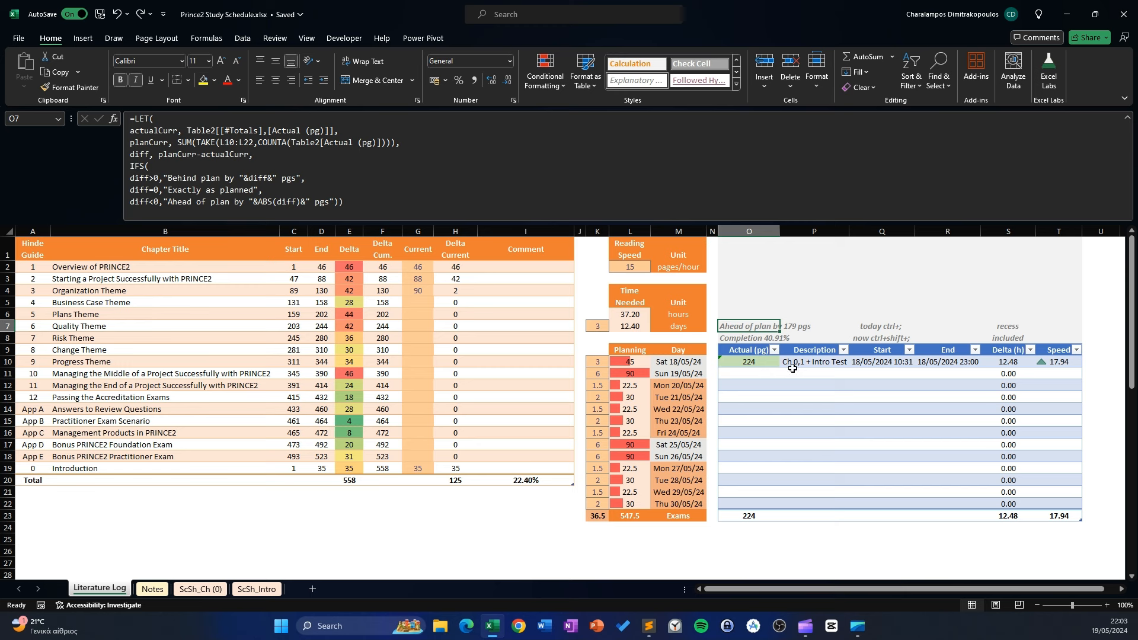
- Examine the completion percentage formula in cell O8, including the "0.00%" format argument of its TEXT function
{"action": "left_click", "coordinate": [750, 336]}
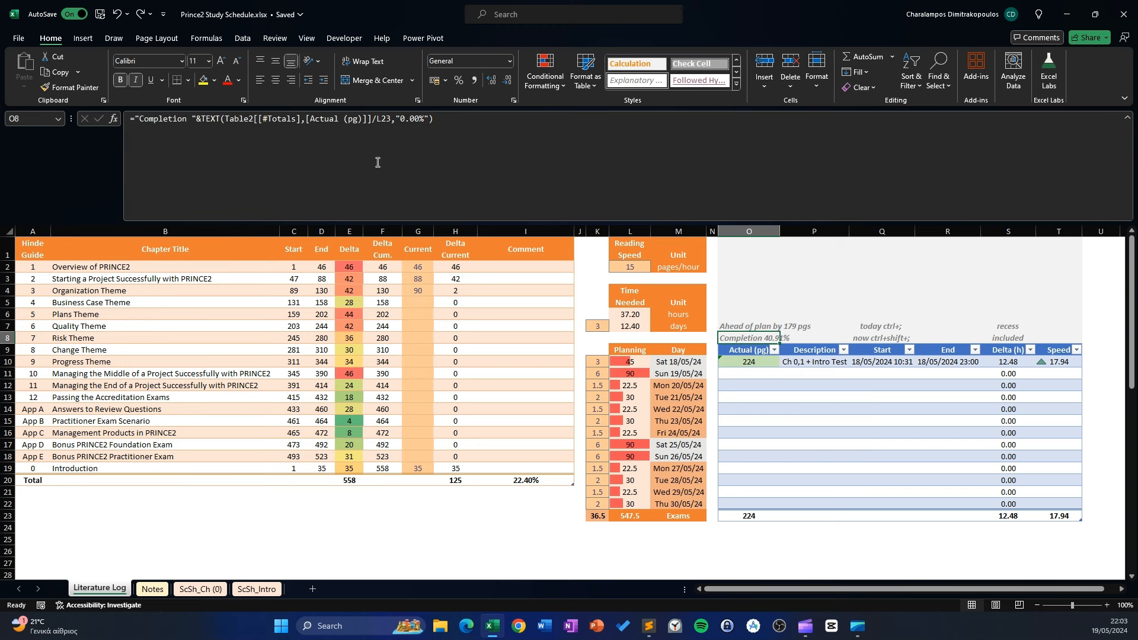
{"action": "left_click", "coordinate": [362, 119]}
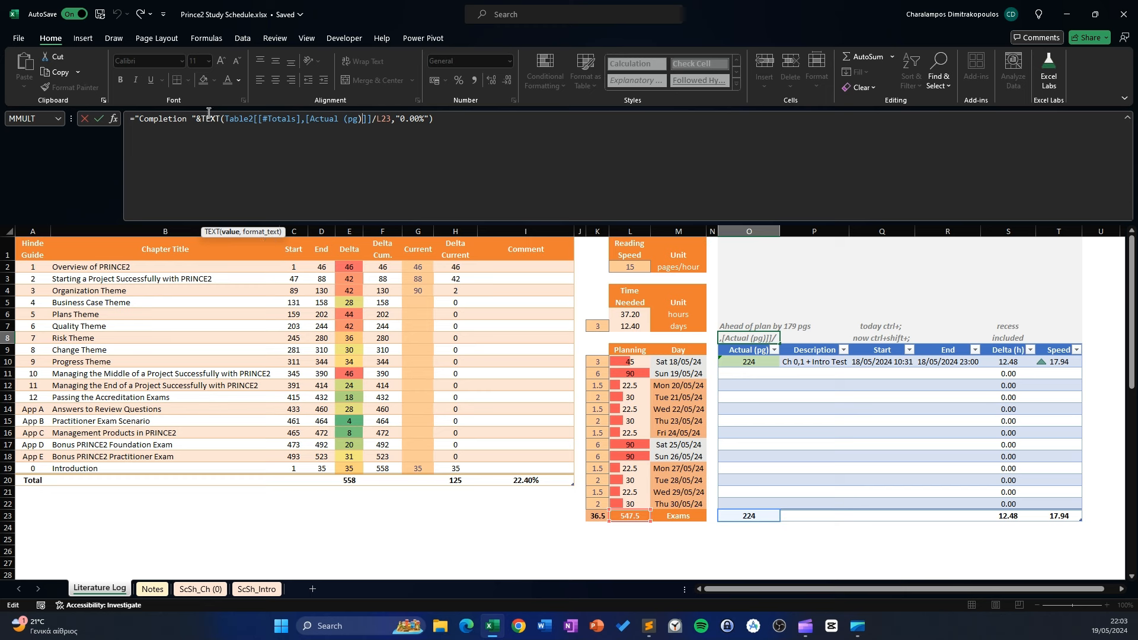
{"action": "left_click_drag", "start_coordinate": [396, 120], "coordinate": [431, 120]}
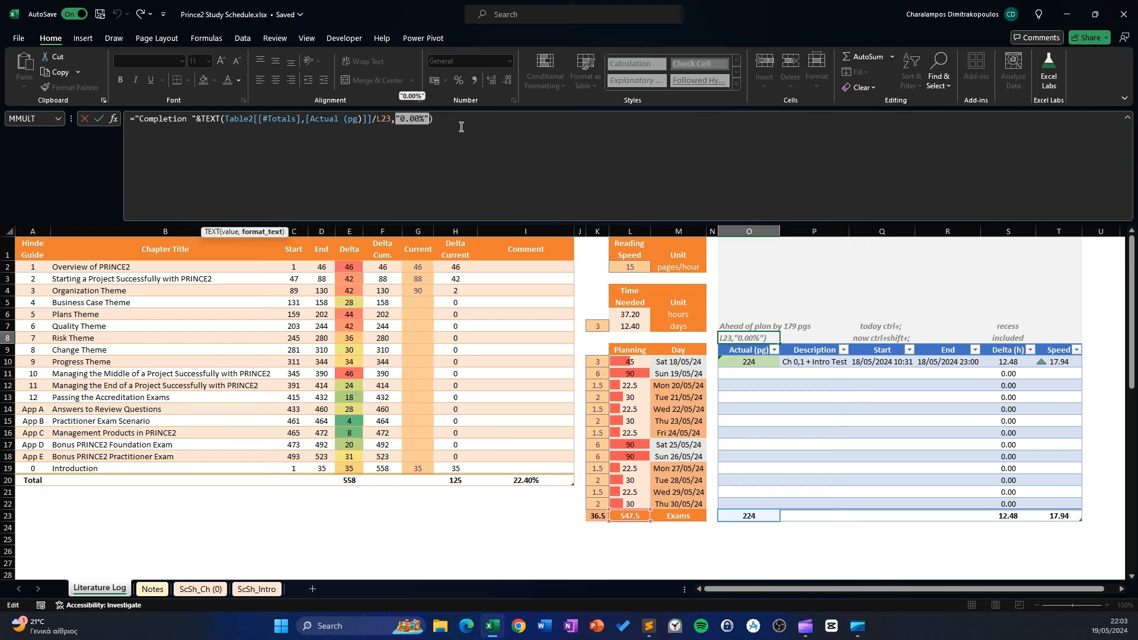
{"action": "key", "text": "Escape"}
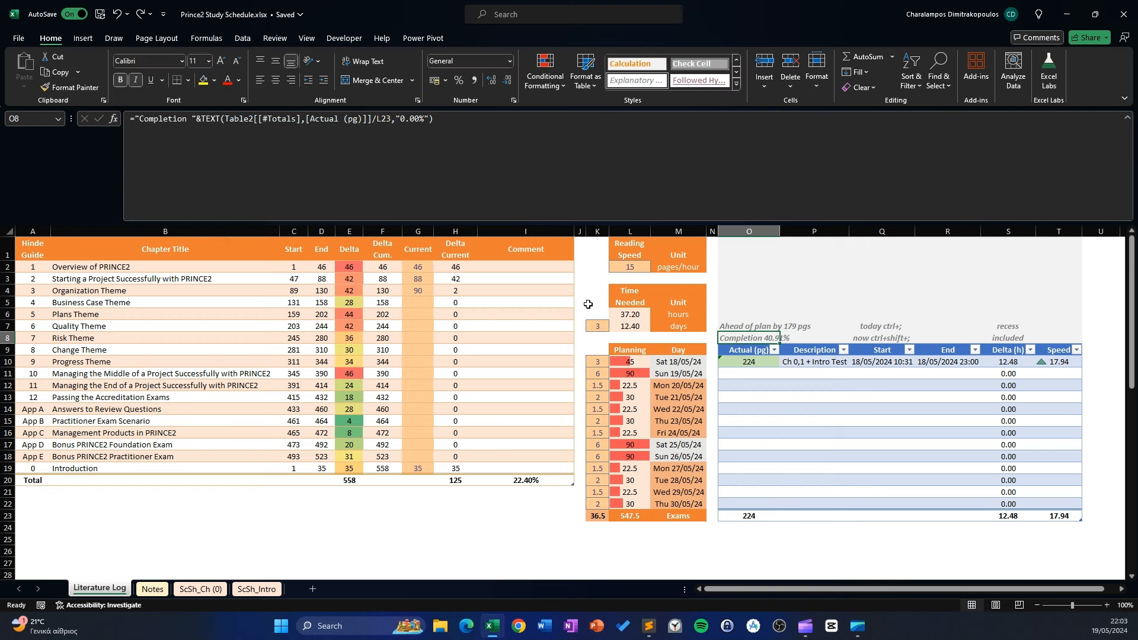
- Enter a sample value of 20% in the empty cell L26 below the Planning column
{"action": "left_click", "coordinate": [658, 529]}
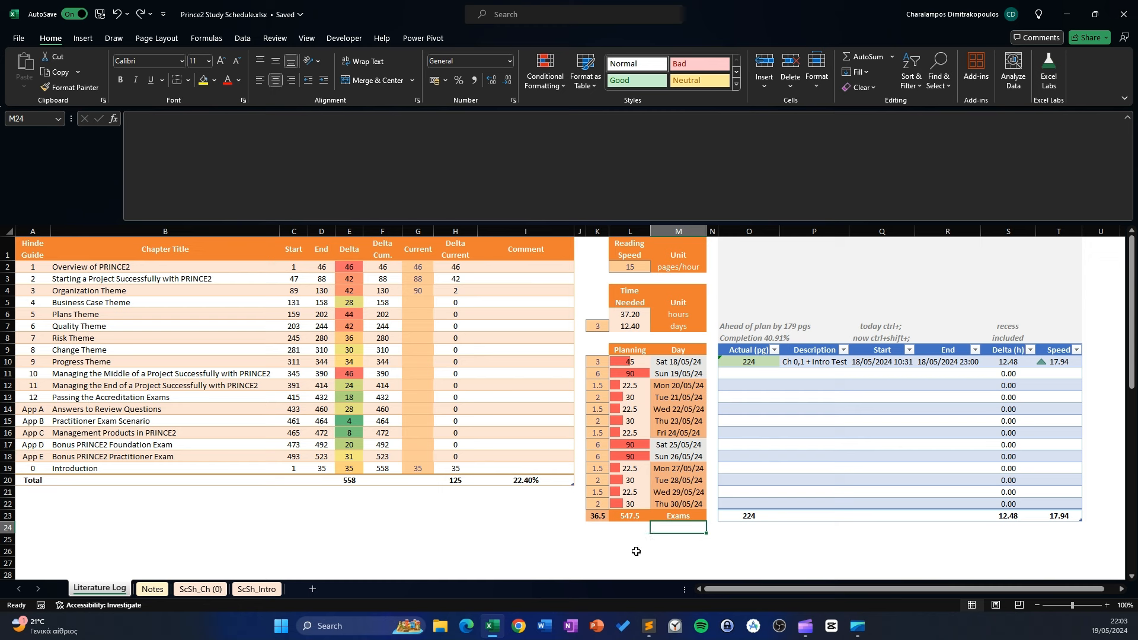
{"action": "left_click", "coordinate": [630, 552]}
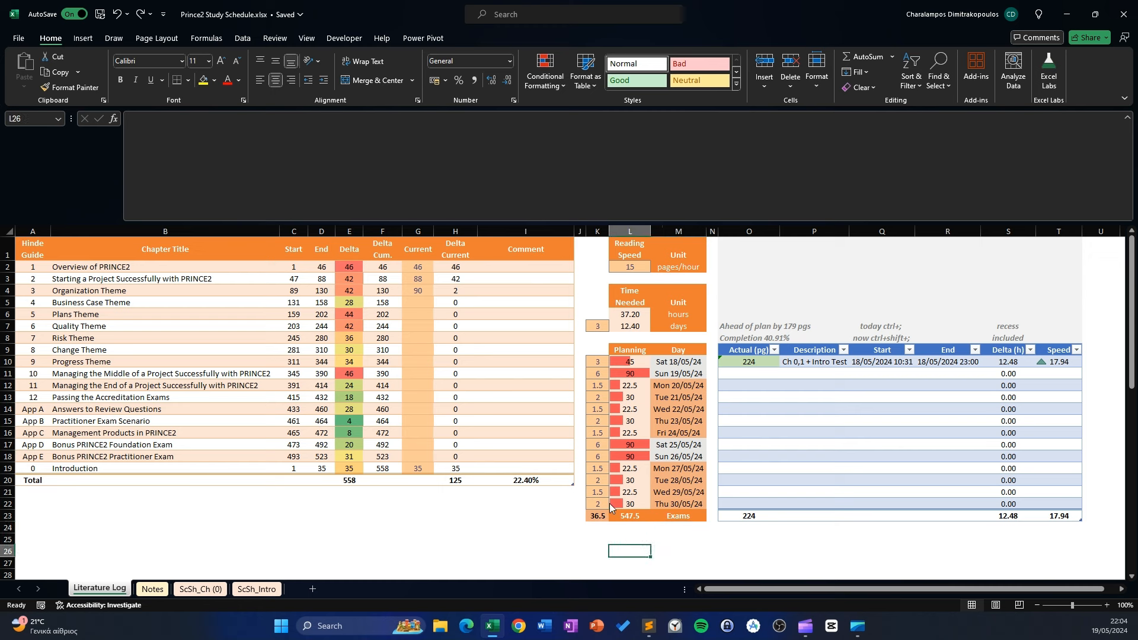
{"action": "key", "text": "alt"}
{"action": "key", "text": "alt"}
{"action": "type", "text": "20"}
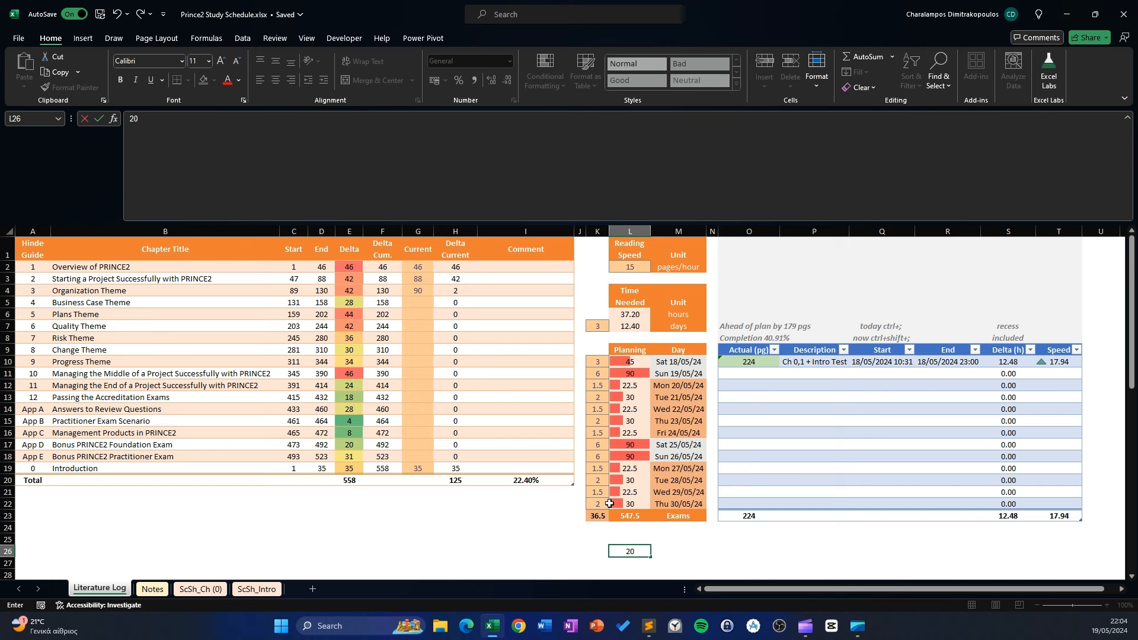
{"action": "type", "text": "%"}
{"action": "key", "text": "Return"}
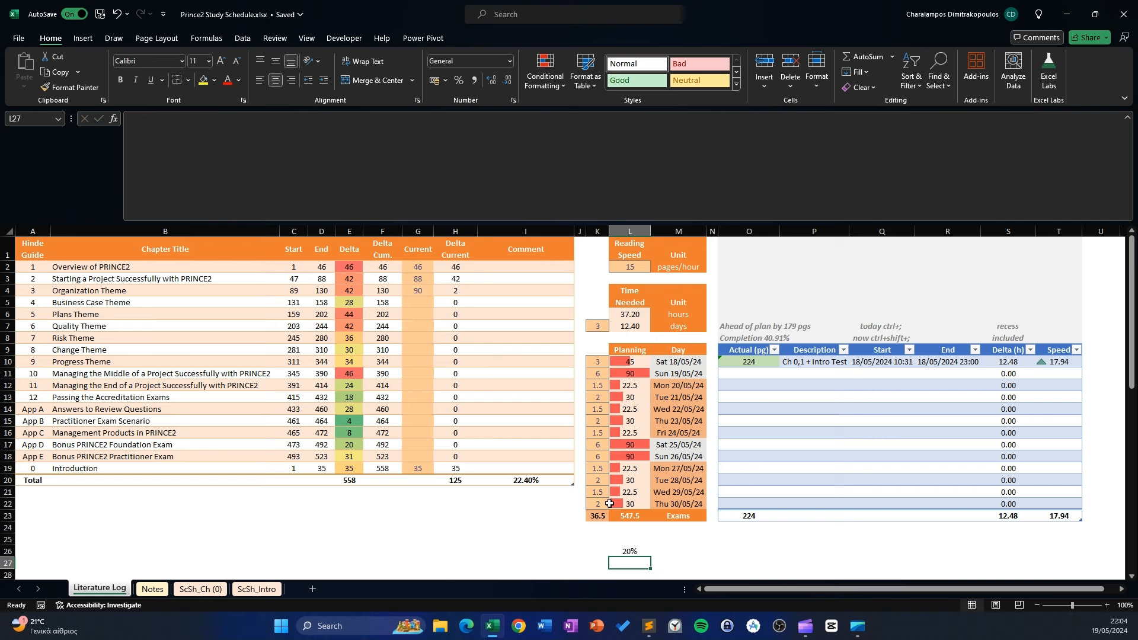
- Try the custom number format code 0.00% on the sample cell L26, copy the code, and close the format settings without applying
{"action": "left_click", "coordinate": [628, 550]}
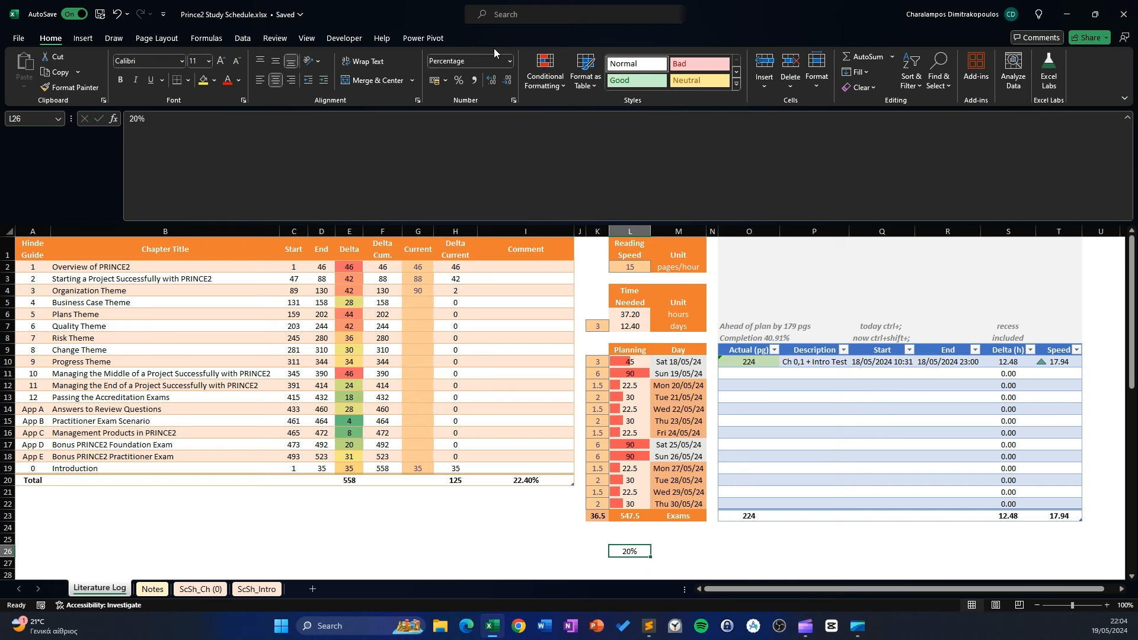
{"action": "left_click", "coordinate": [514, 101]}
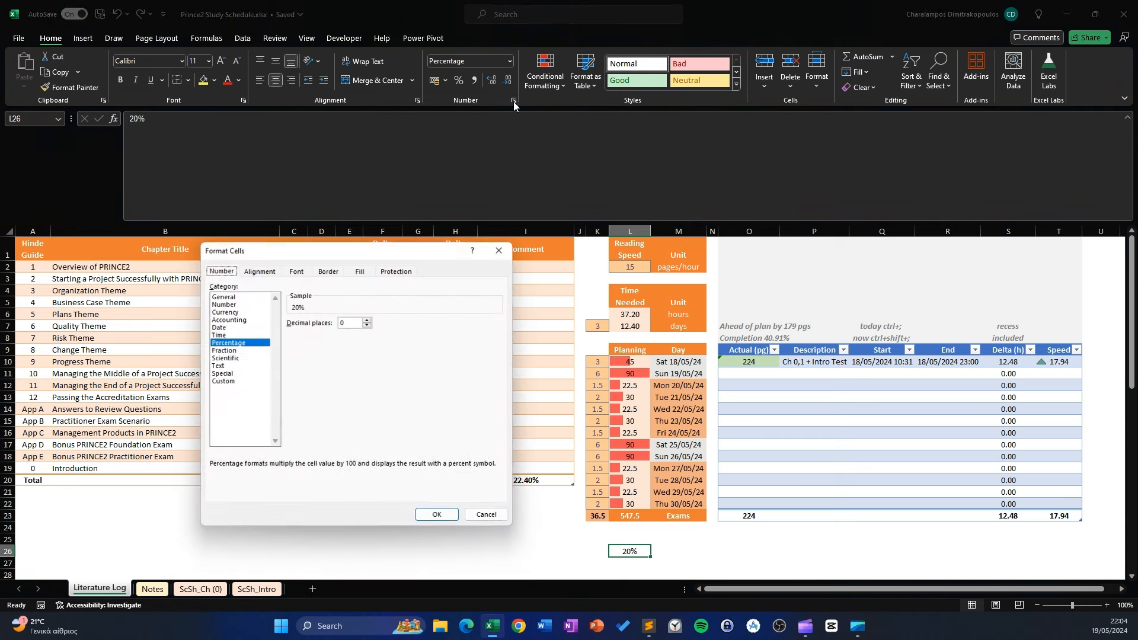
{"action": "left_click", "coordinate": [224, 381]}
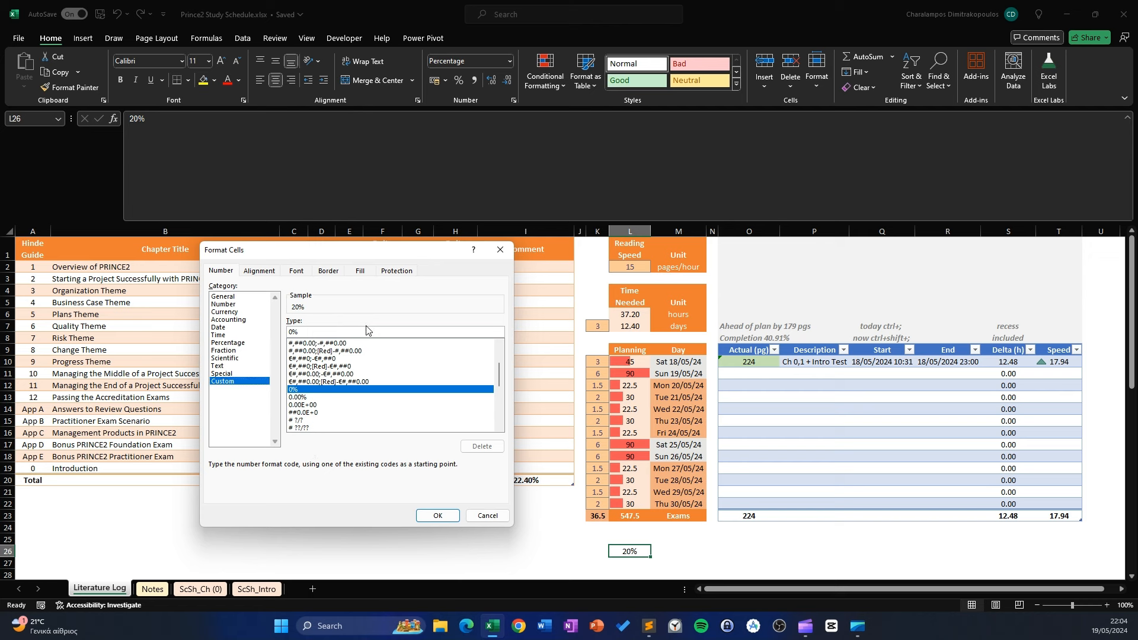
{"action": "type", "text": "."}
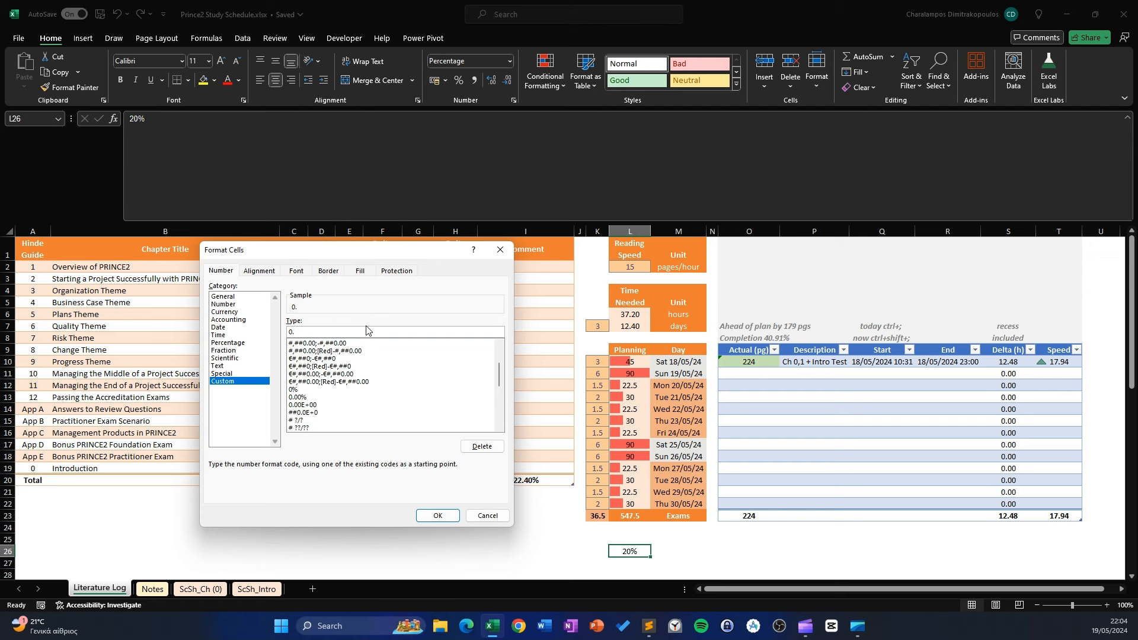
{"action": "type", "text": "00%"}
{"action": "double_click", "coordinate": [309, 330]}
{"action": "right_click", "coordinate": [302, 332]}
{"action": "left_click", "coordinate": [328, 356]}
{"action": "left_click", "coordinate": [502, 252]}
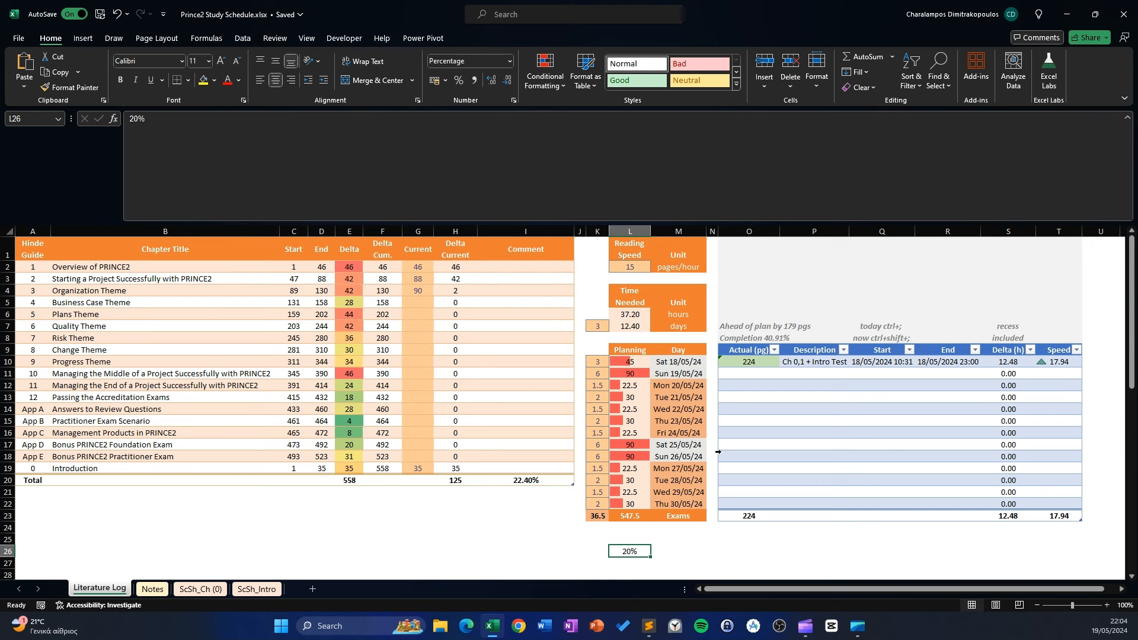
- Review the value and format_text arguments of the TEXT function in O8 against the sample percentage in L26
{"action": "left_click", "coordinate": [751, 339]}
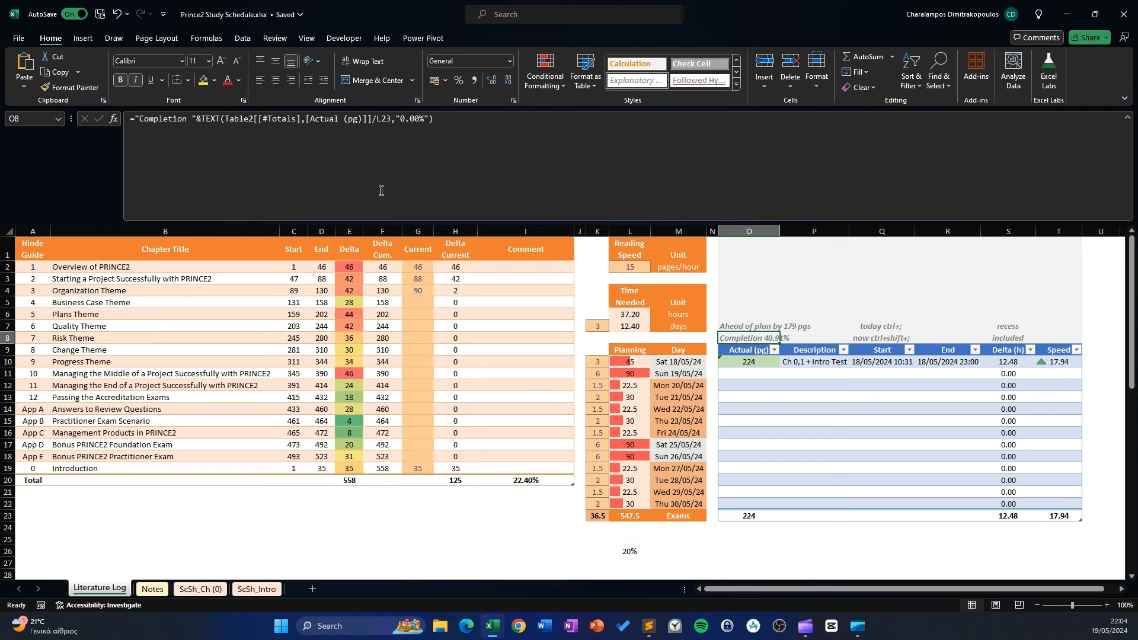
{"action": "left_click", "coordinate": [211, 120]}
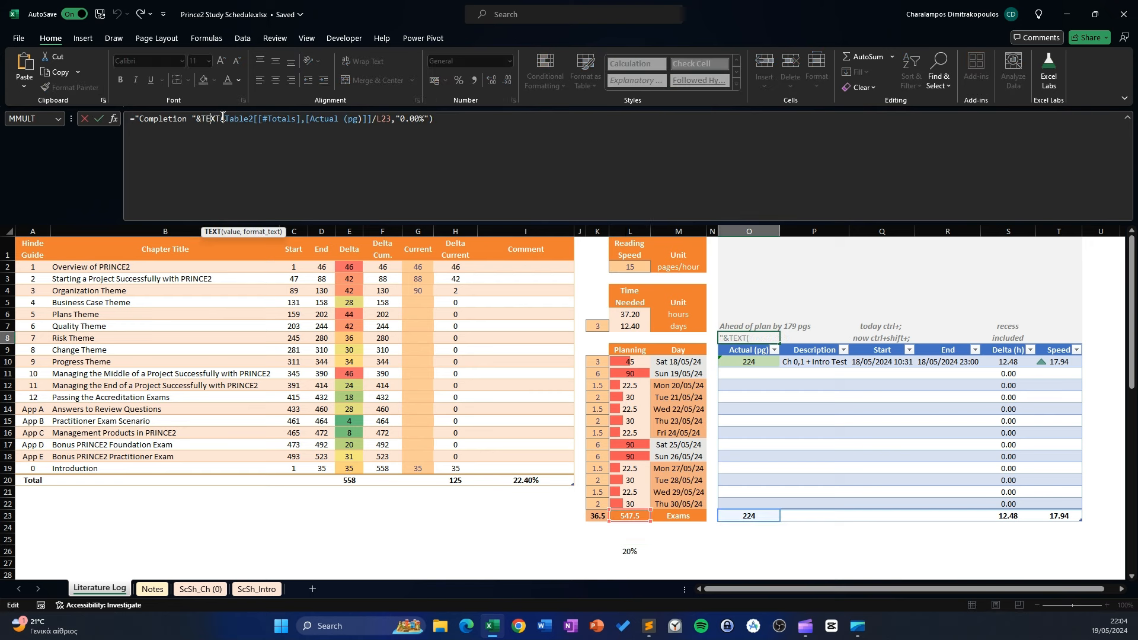
{"action": "left_click", "coordinate": [395, 118]}
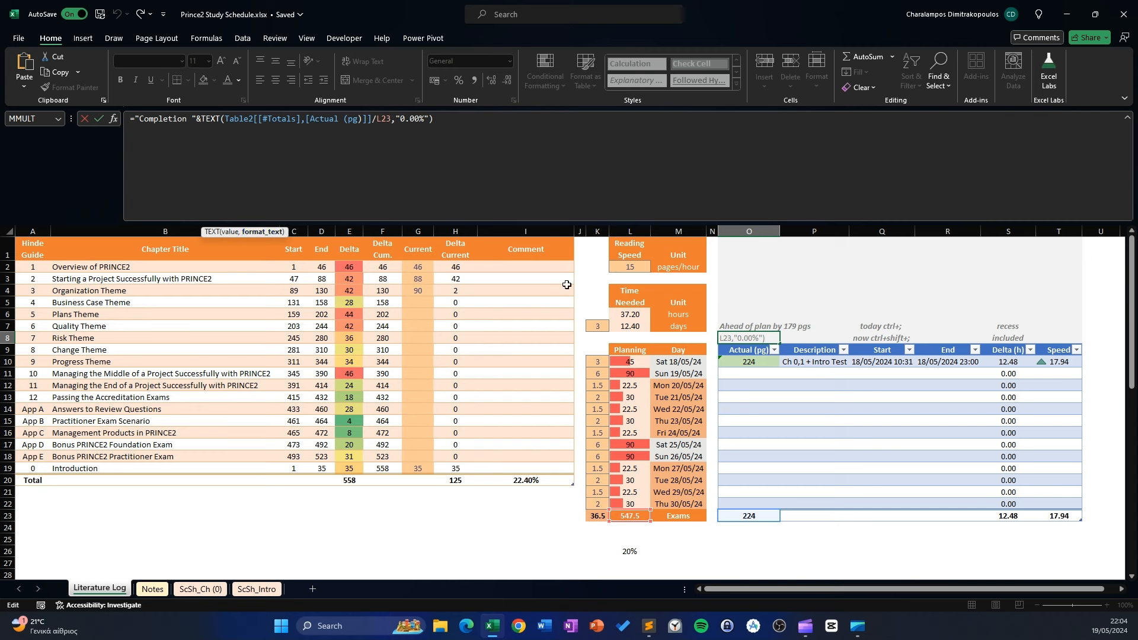
{"action": "left_click", "coordinate": [628, 553]}
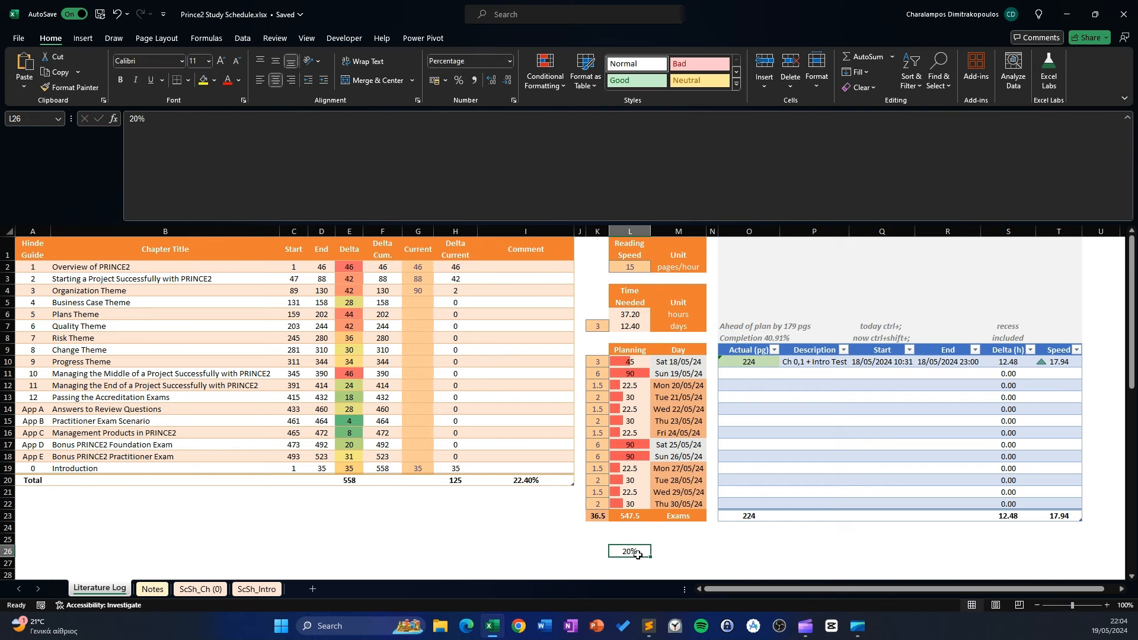
- Check the date shortcut hint above the Start column and enter the current date and time, 19/05/2024 22:05, as the second entry's Start
{"action": "left_click", "coordinate": [887, 327]}
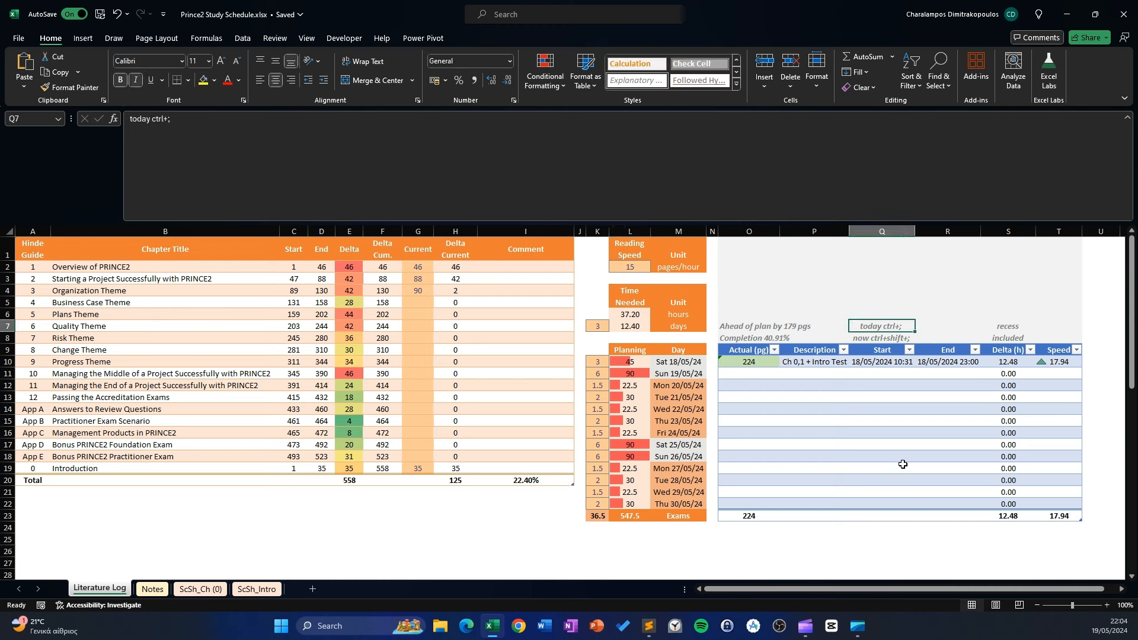
{"action": "left_click", "coordinate": [876, 377]}
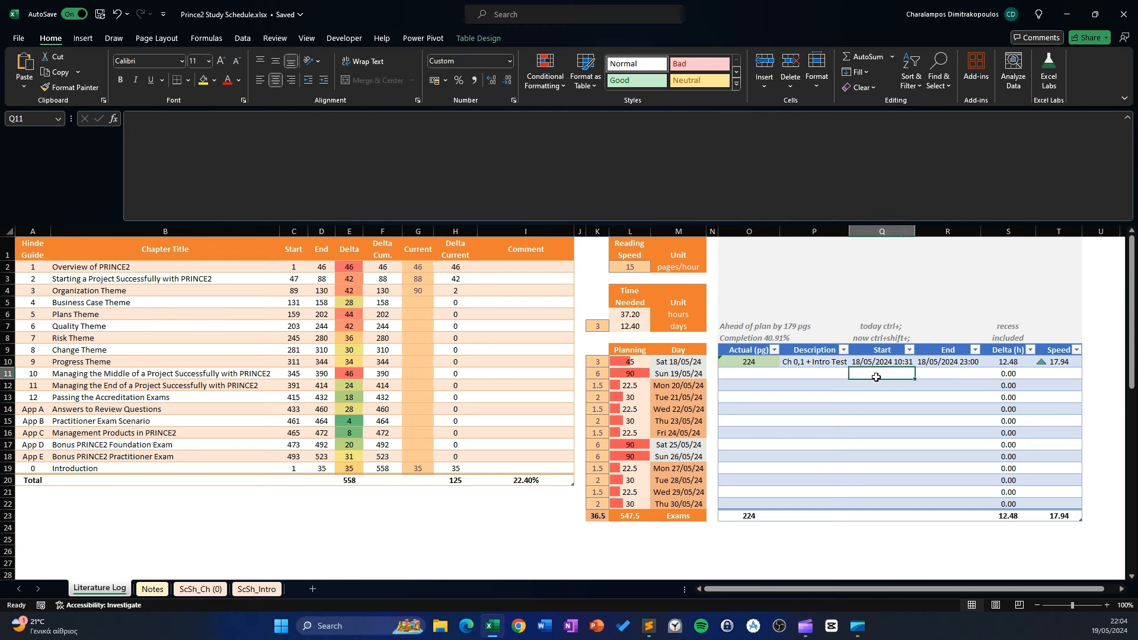
{"action": "left_click", "coordinate": [205, 166]}
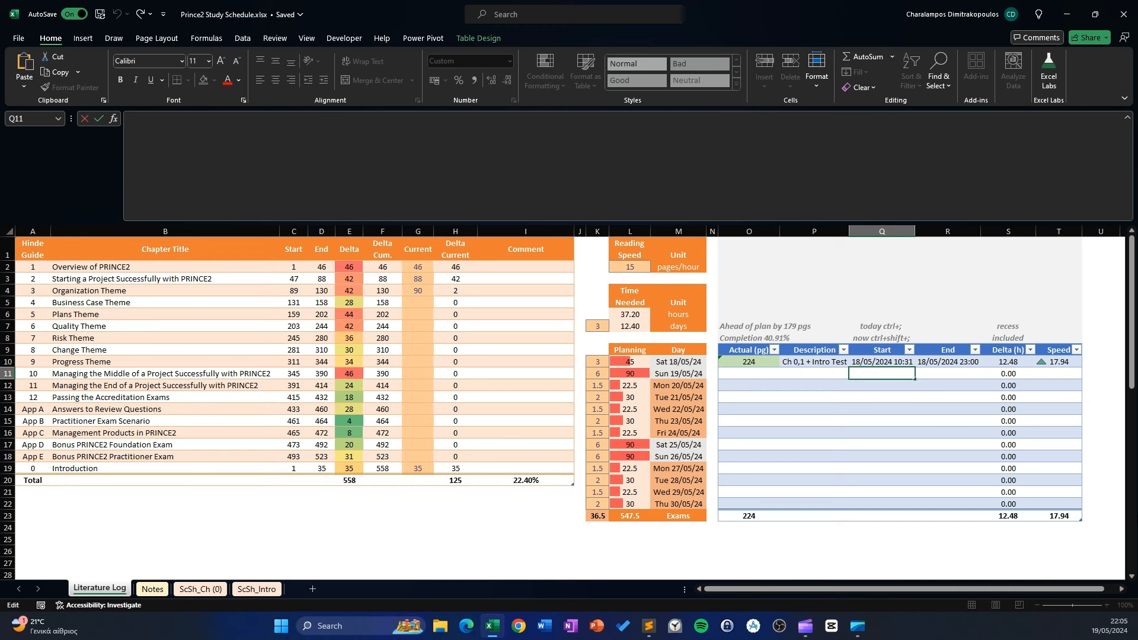
{"action": "key", "text": "ctrl+semicolon"}
{"action": "key", "text": "ctrl+shift+semicolon"}
{"action": "key", "text": "Return"}
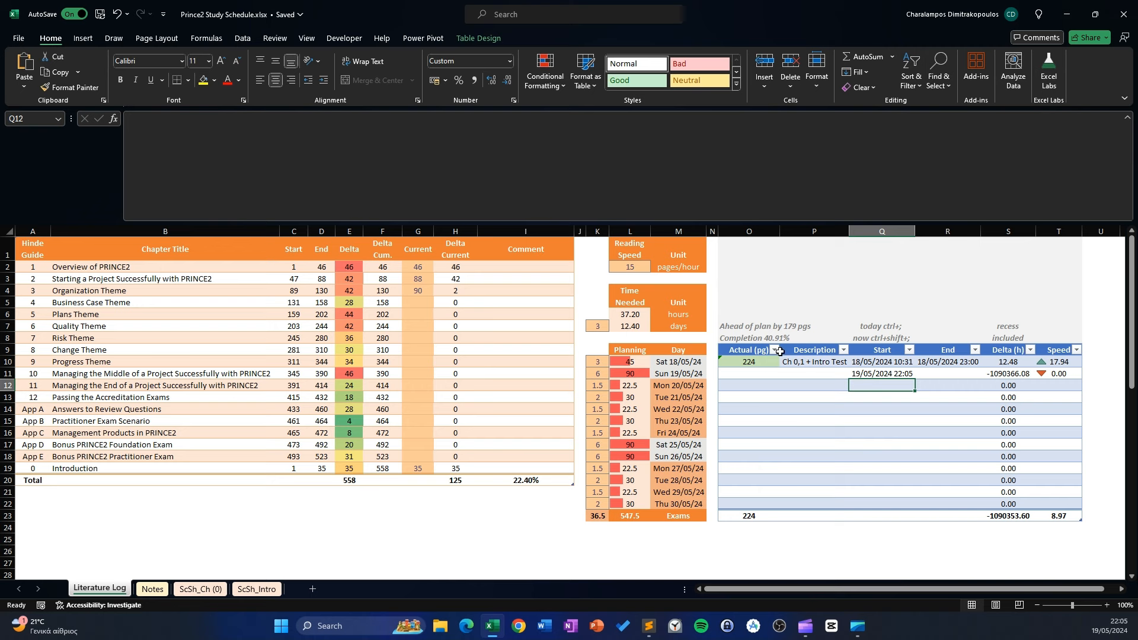
{"action": "left_click", "coordinate": [881, 377]}
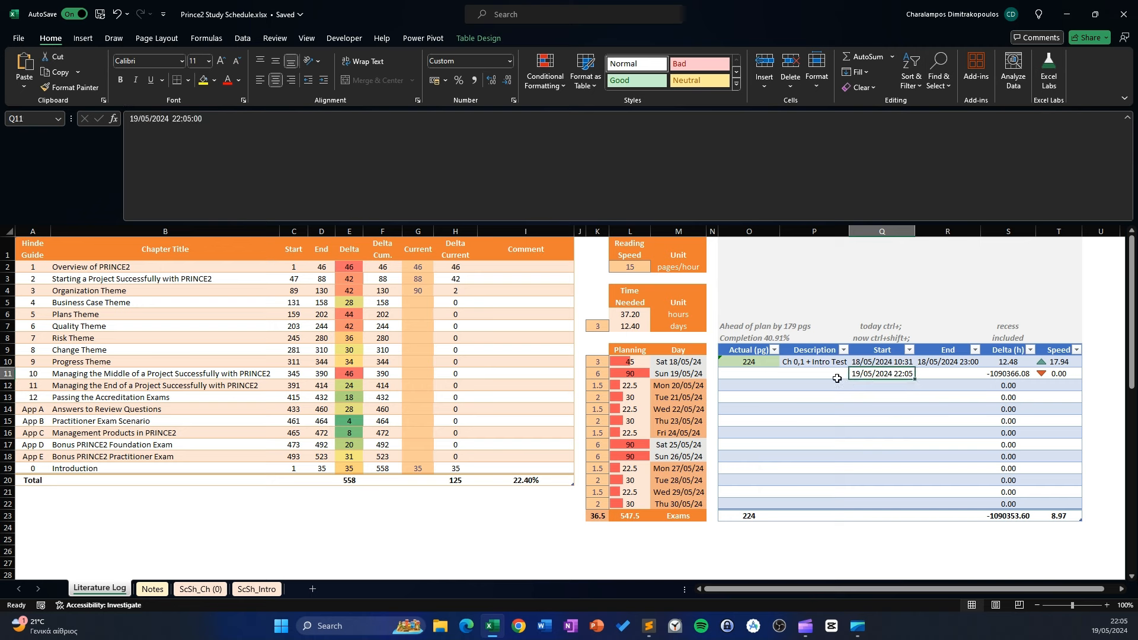
- Set the End of the second log entry to 19/05/2024 23:59
{"action": "left_click", "coordinate": [952, 373]}
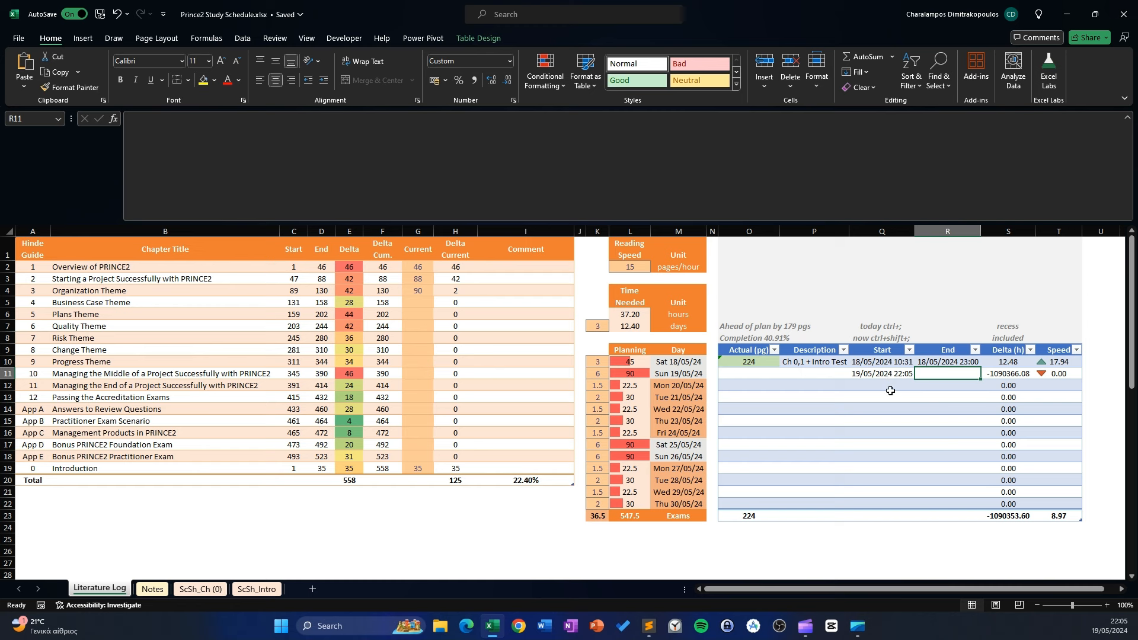
{"action": "key", "text": "ctrl+semicolon"}
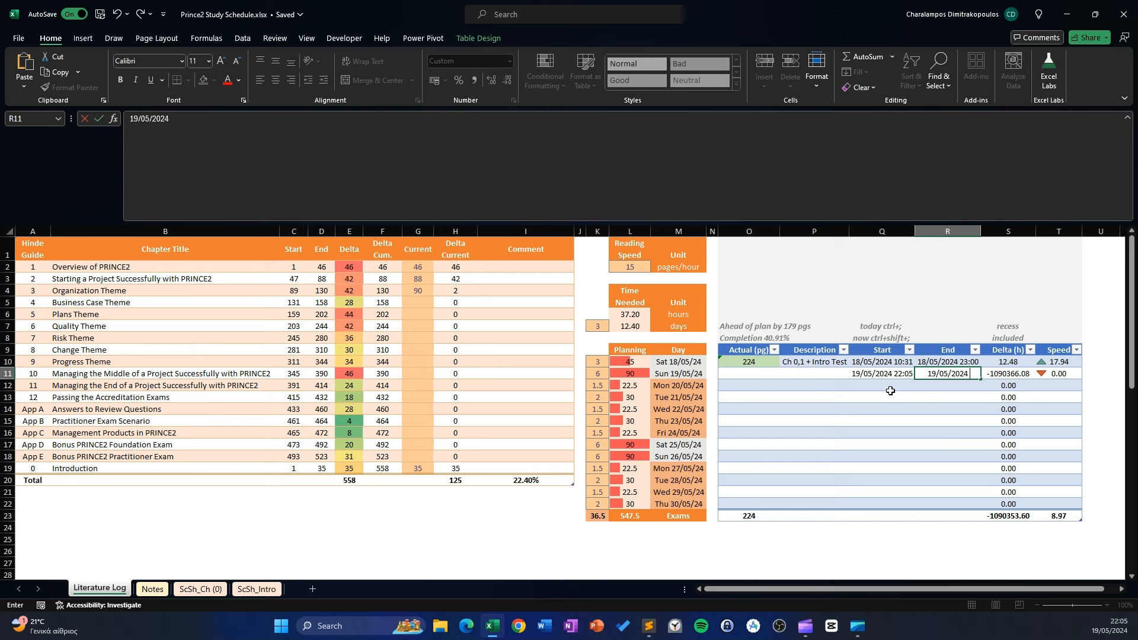
{"action": "type", "text": "23:"}
{"action": "left_click", "coordinate": [228, 121]}
{"action": "key", "text": "BackSpace"}
{"action": "type", "text": ":59"}
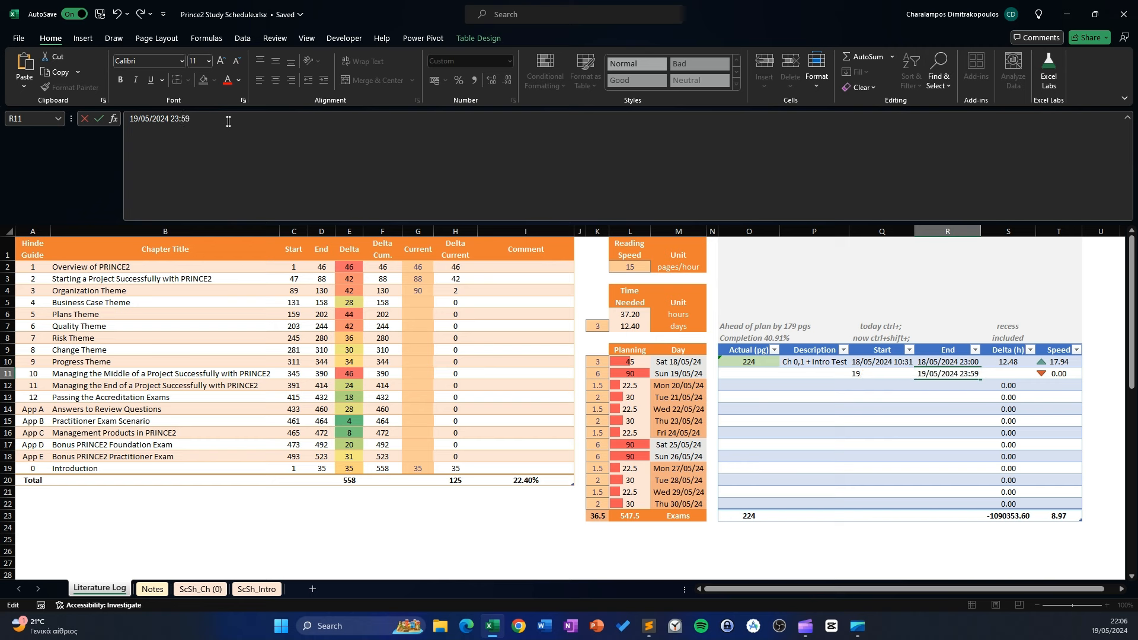
{"action": "key", "text": "Return"}
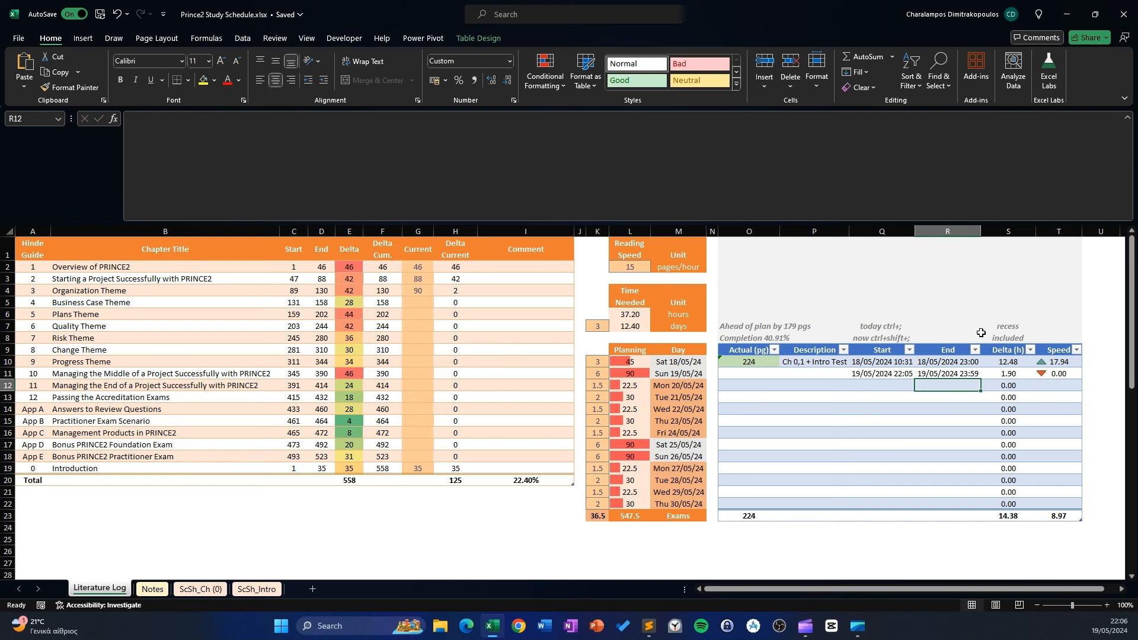
- Log 60 actual pages for the second entry and check its Delta (h) and Speed formulas
{"action": "left_click", "coordinate": [999, 372]}
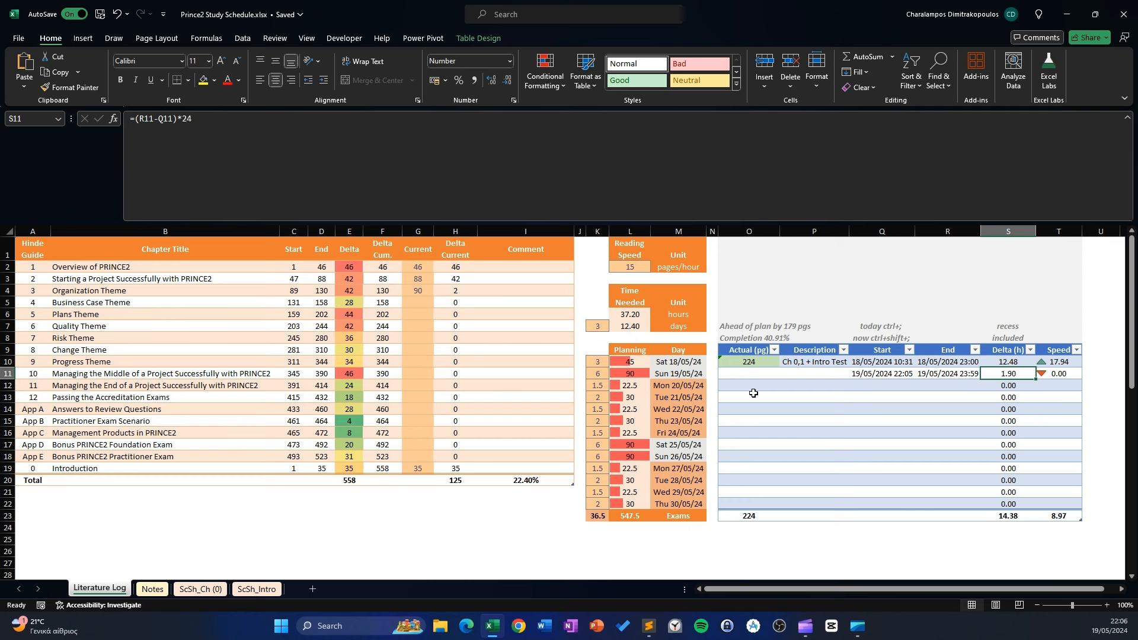
{"action": "left_click", "coordinate": [756, 370]}
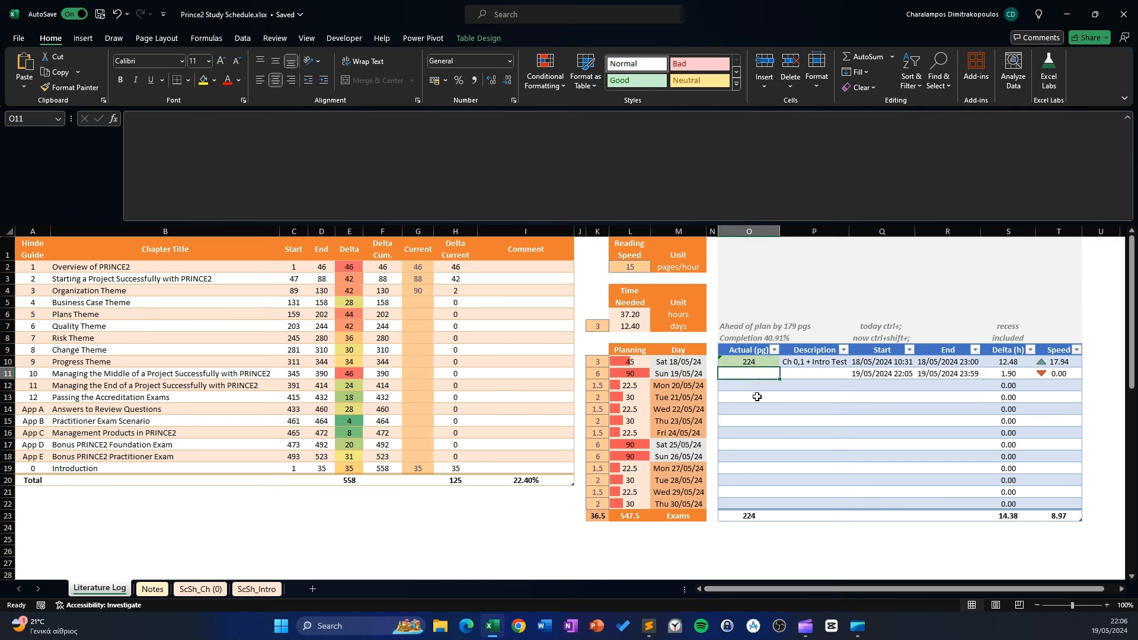
{"action": "type", "text": "60"}
{"action": "key", "text": "Return"}
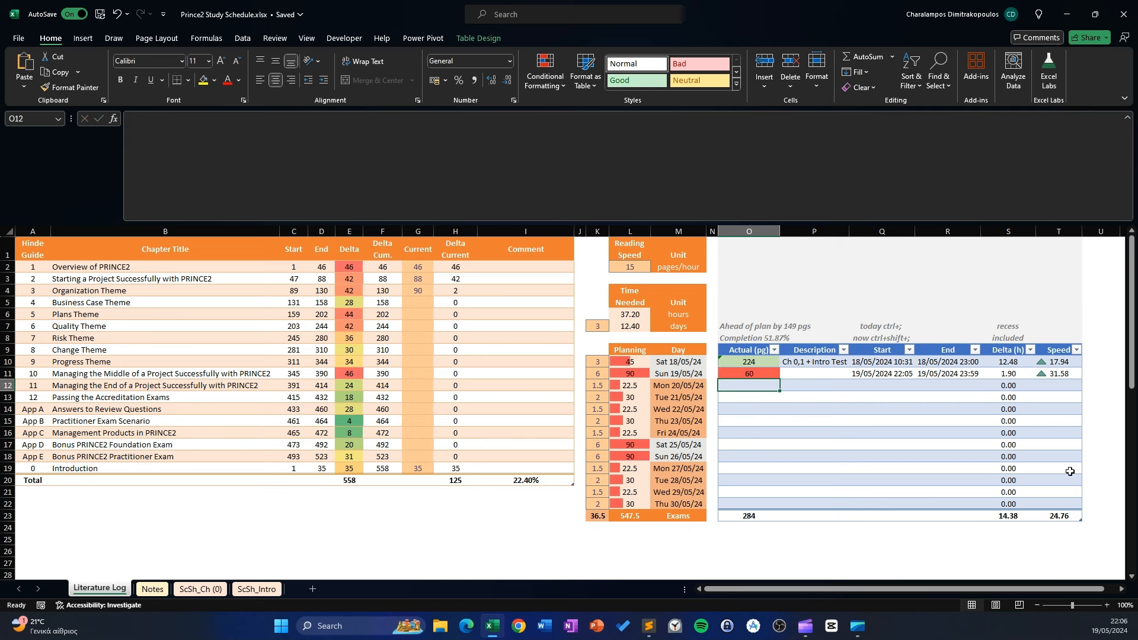
{"action": "left_click", "coordinate": [1060, 372]}
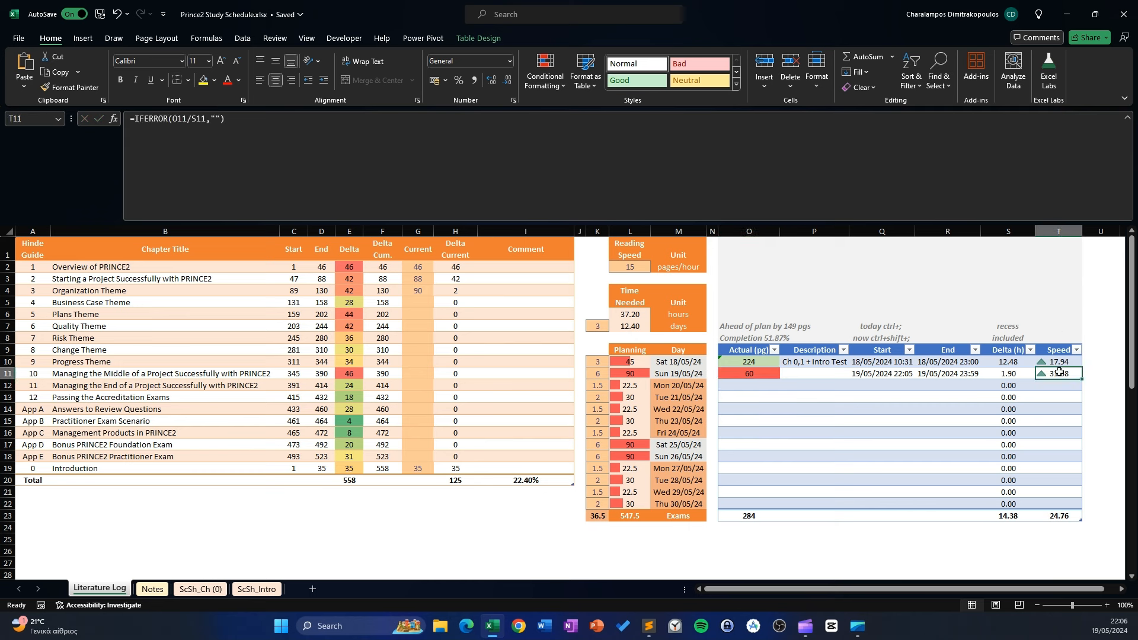
- Compare the second entry's actual pages with the planned pages and inspect the conditional formatting rules on the Actual (pg) column, starting with =$O10>$L10
{"action": "left_click", "coordinate": [756, 375]}
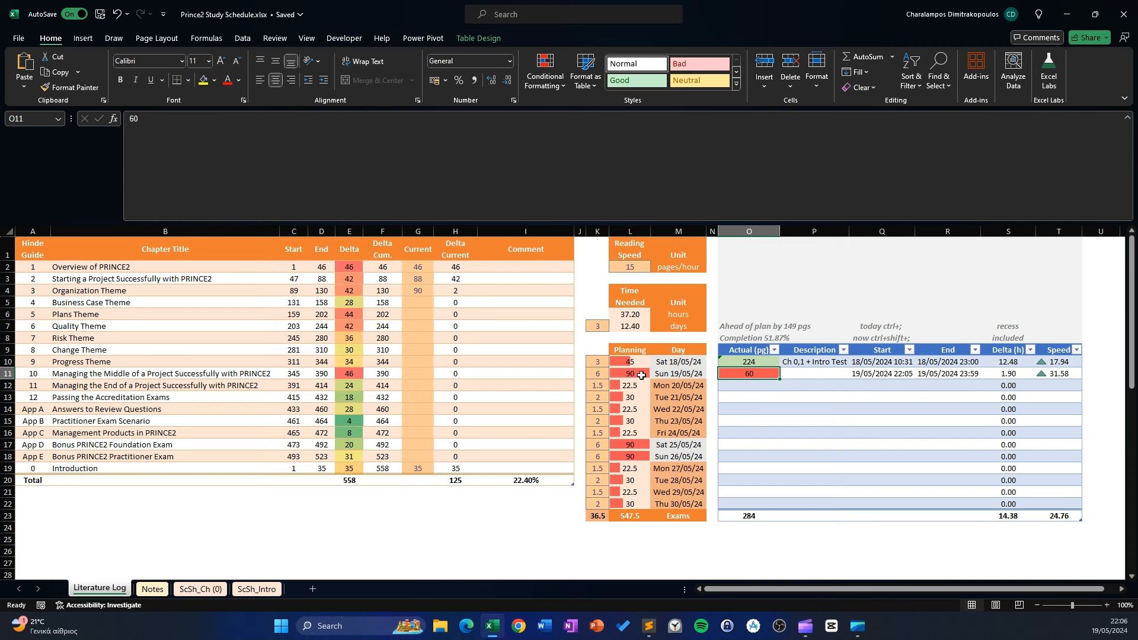
{"action": "left_click_drag", "start_coordinate": [630, 373], "coordinate": [752, 369]}
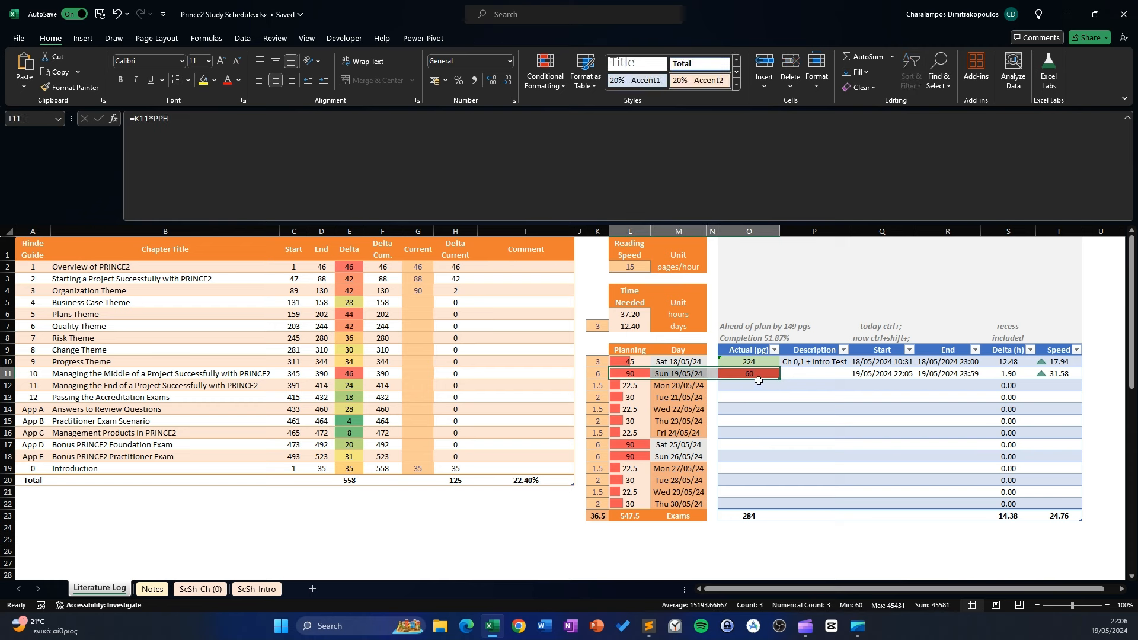
{"action": "left_click", "coordinate": [759, 378]}
{"action": "left_click", "coordinate": [630, 375]}
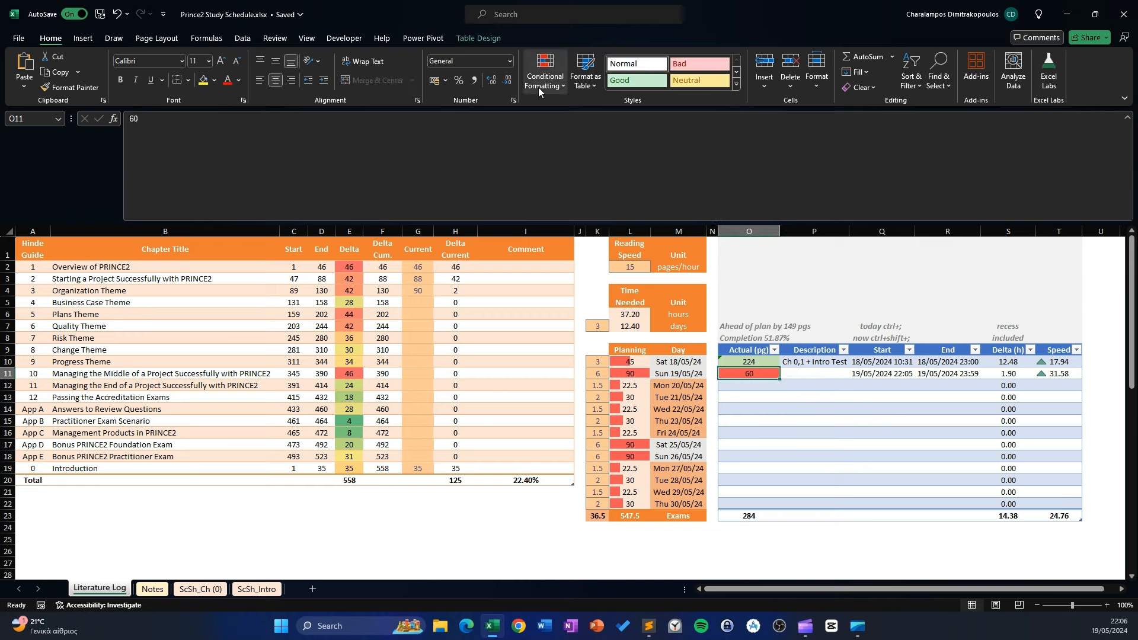
{"action": "left_click", "coordinate": [545, 72]}
{"action": "left_click", "coordinate": [567, 264]}
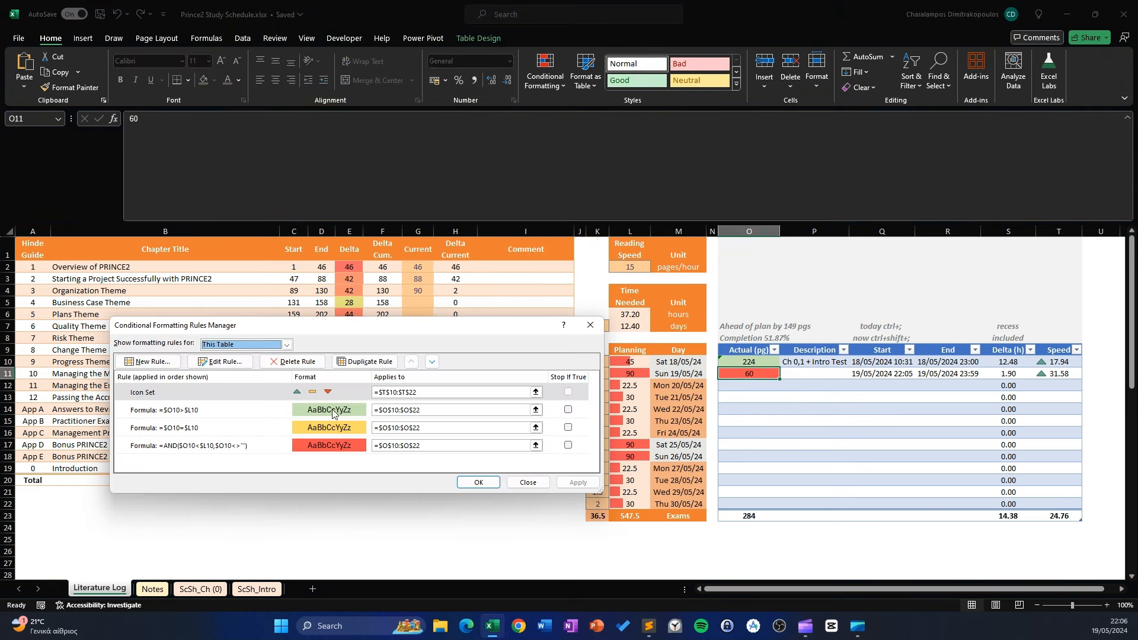
{"action": "left_click", "coordinate": [203, 415]}
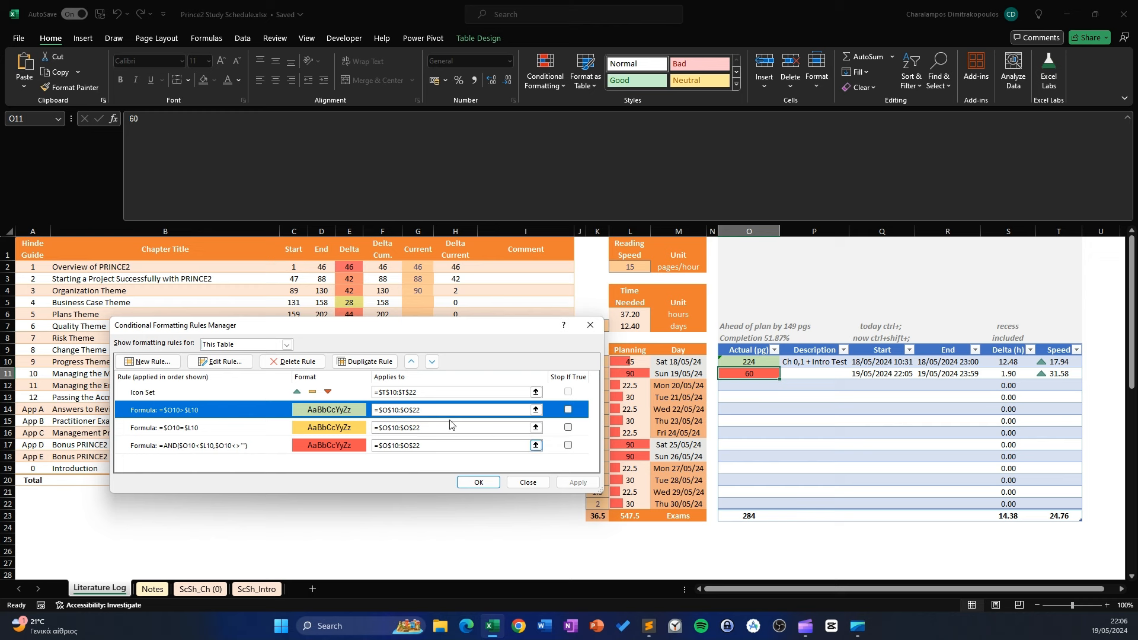
- Close the conditional formatting rules and collapse the formula bar to a single line
{"action": "left_click", "coordinate": [588, 327]}
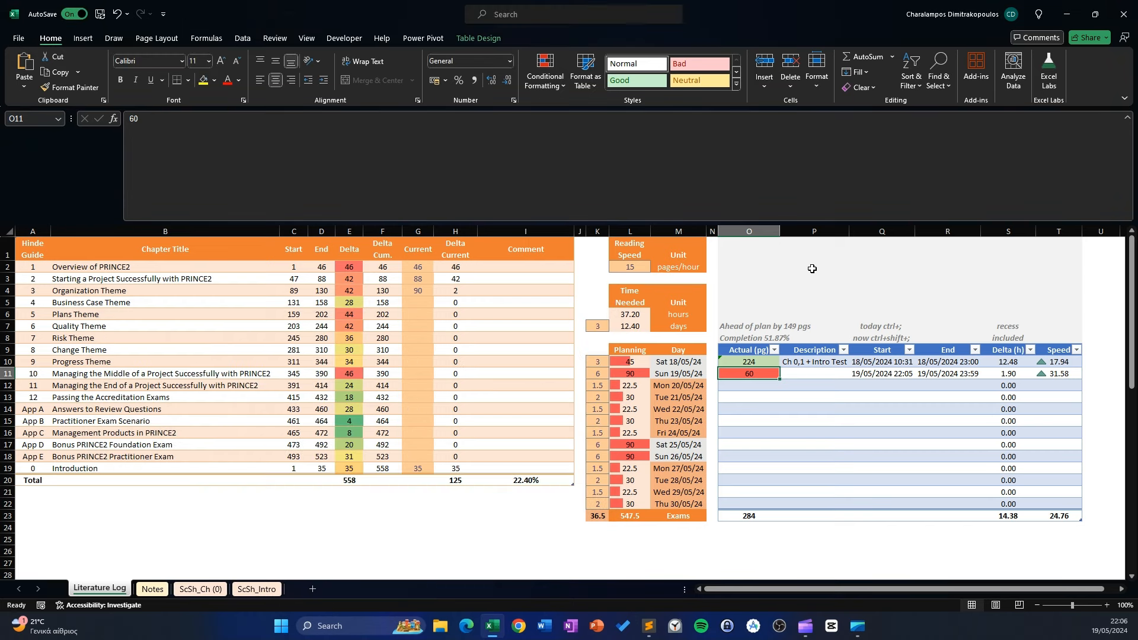
{"action": "left_click", "coordinate": [1127, 118]}
{"action": "left_click", "coordinate": [231, 188]}
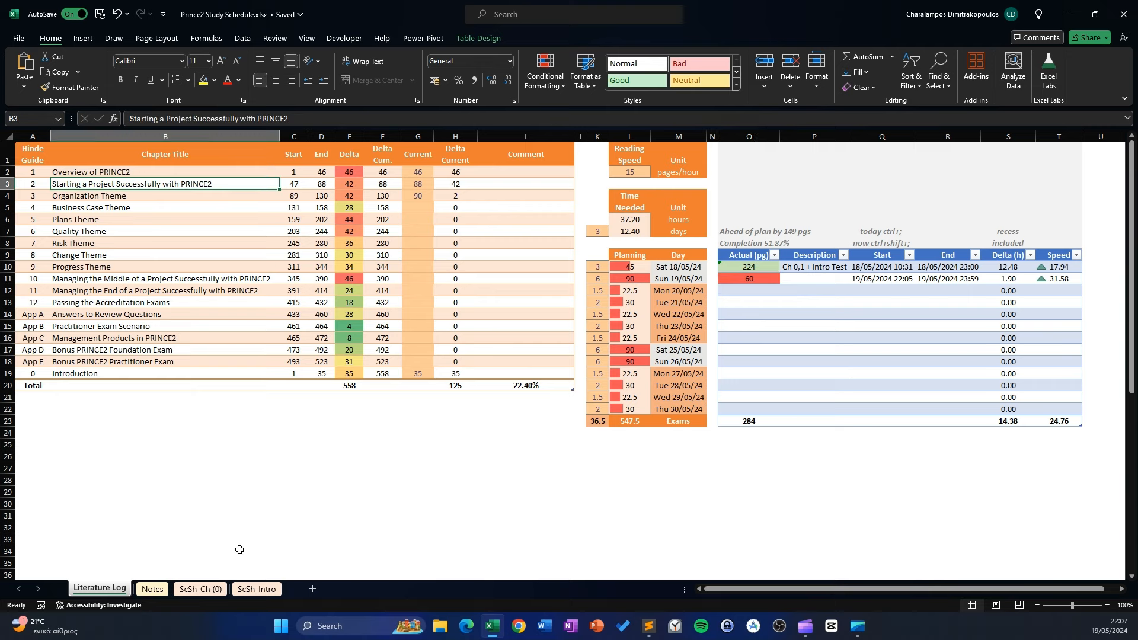
- Review the Notes sheet with its page references, links and The Accreditation Exams excerpt
{"action": "left_click", "coordinate": [148, 592]}
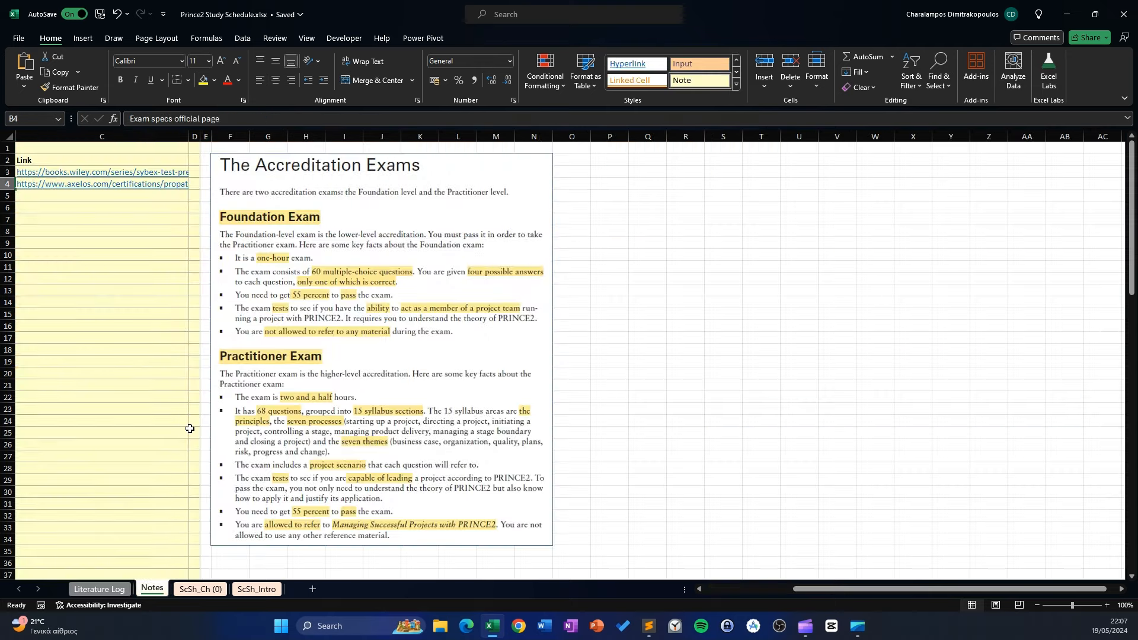
{"action": "scroll", "coordinate": [190, 428], "scroll_direction": "left", "scroll_amount": 1}
{"action": "left_click", "coordinate": [150, 302]}
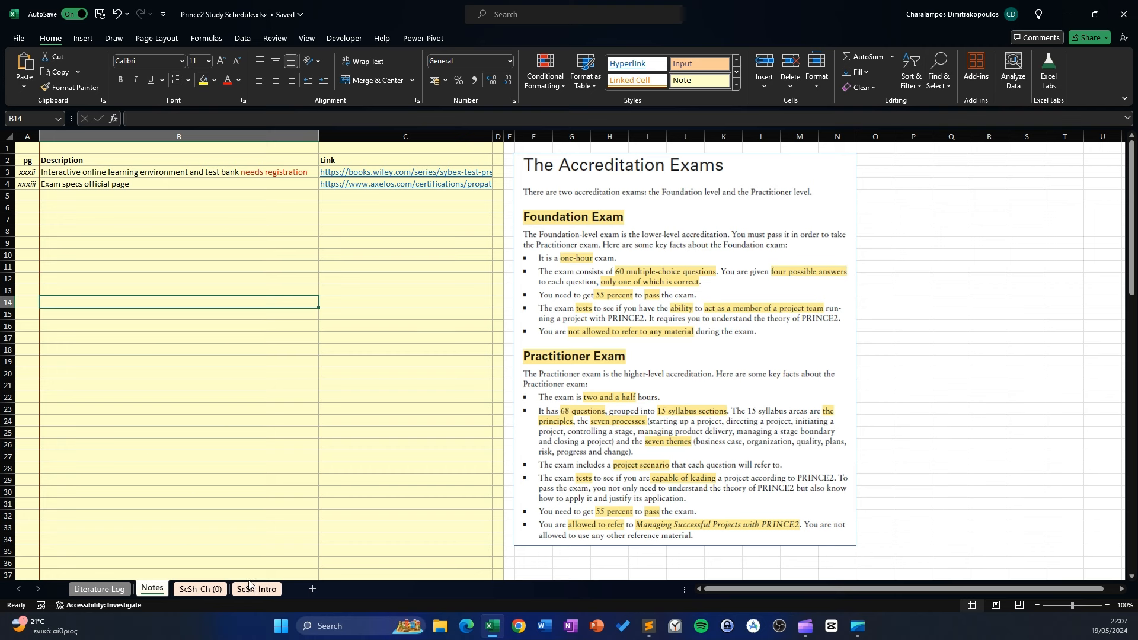
- Create a copy of the ScSh_Ch (0) score sheet at the end of the workbook
{"action": "left_click", "coordinate": [193, 590]}
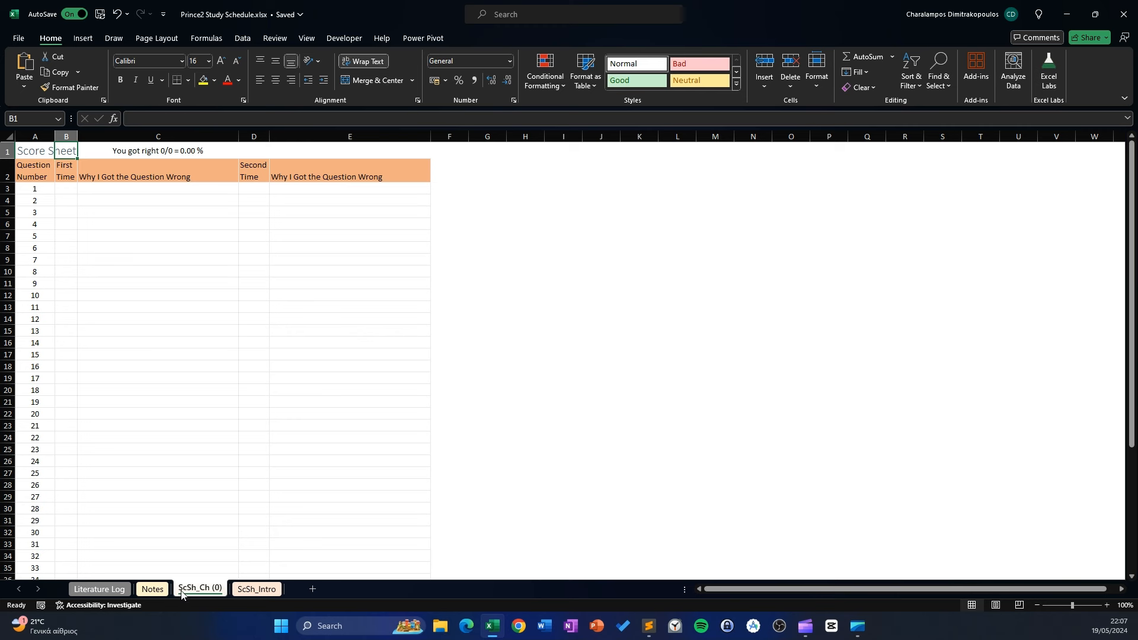
{"action": "right_click", "coordinate": [217, 593]}
{"action": "left_click", "coordinate": [254, 442]}
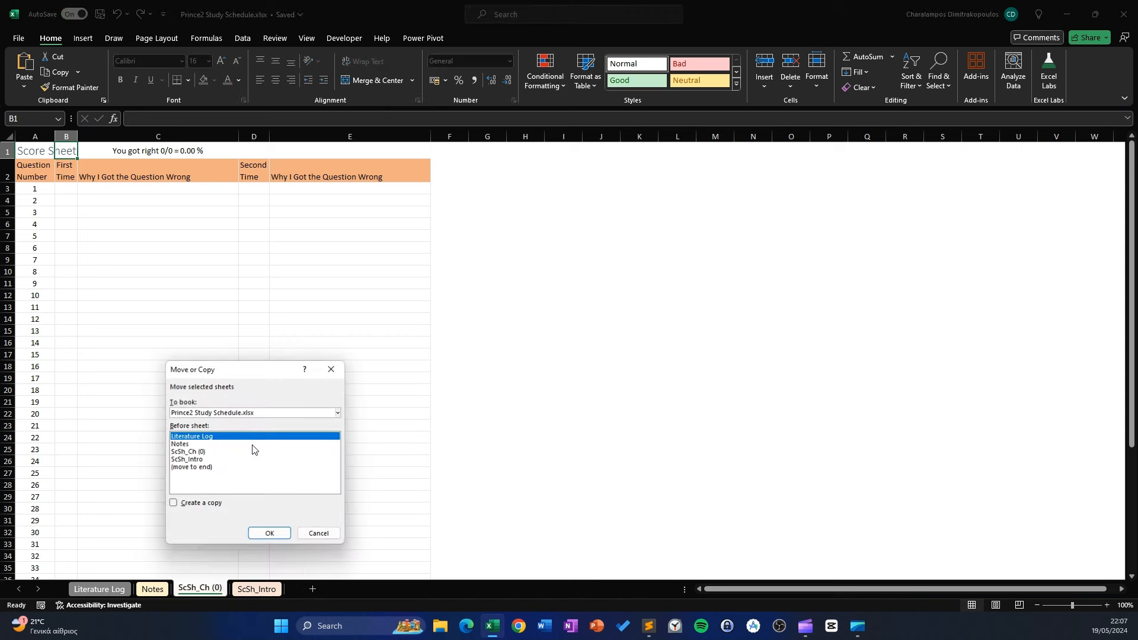
{"action": "left_click", "coordinate": [191, 504]}
{"action": "left_click", "coordinate": [202, 468]}
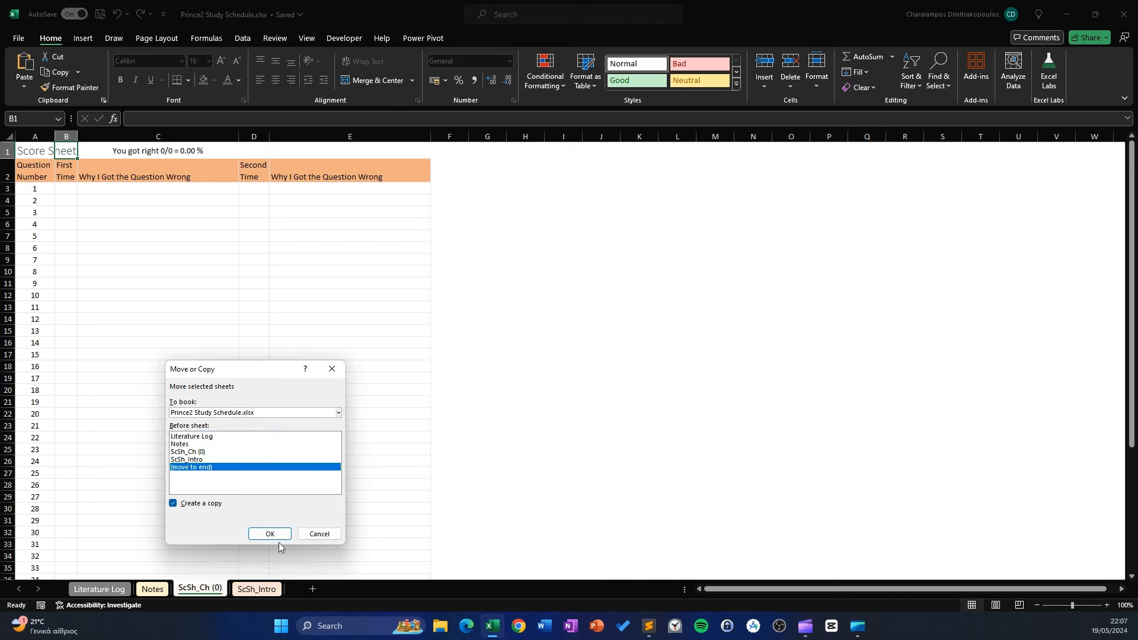
{"action": "left_click", "coordinate": [270, 534]}
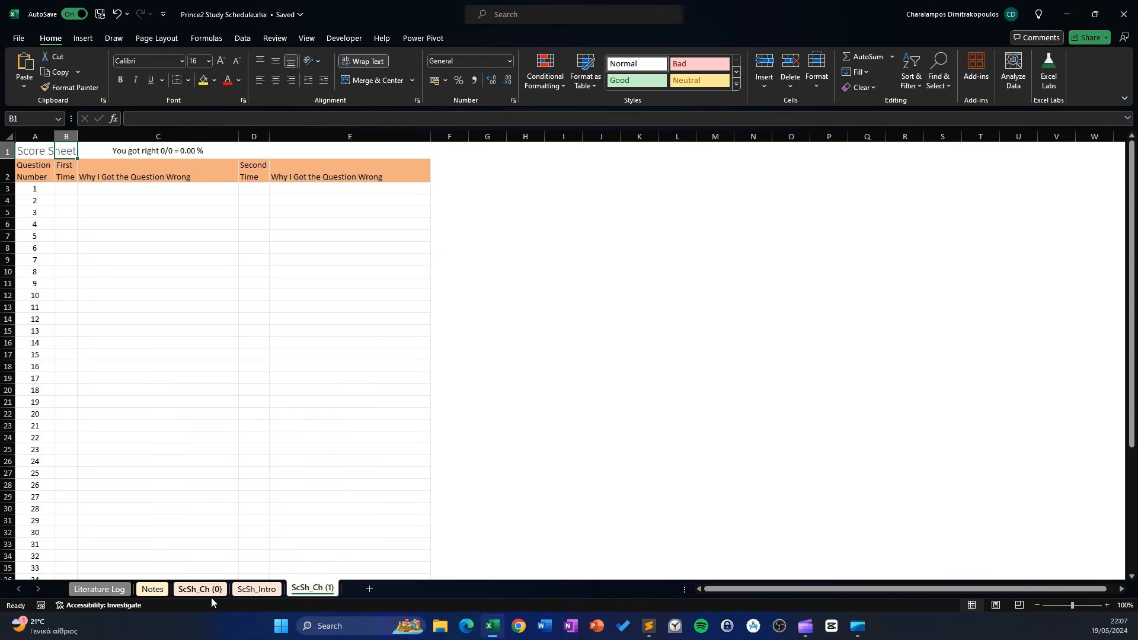
- Delete the copied score sheet at the end of the workbook
{"action": "right_click", "coordinate": [327, 593]}
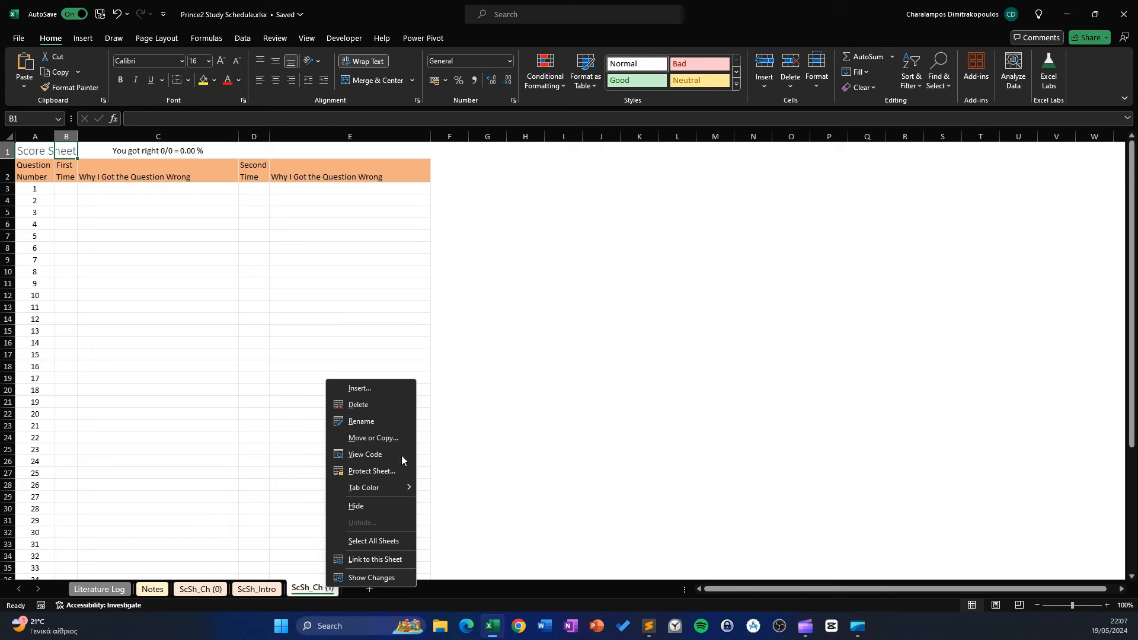
{"action": "left_click", "coordinate": [384, 406]}
{"action": "left_click", "coordinate": [550, 347]}
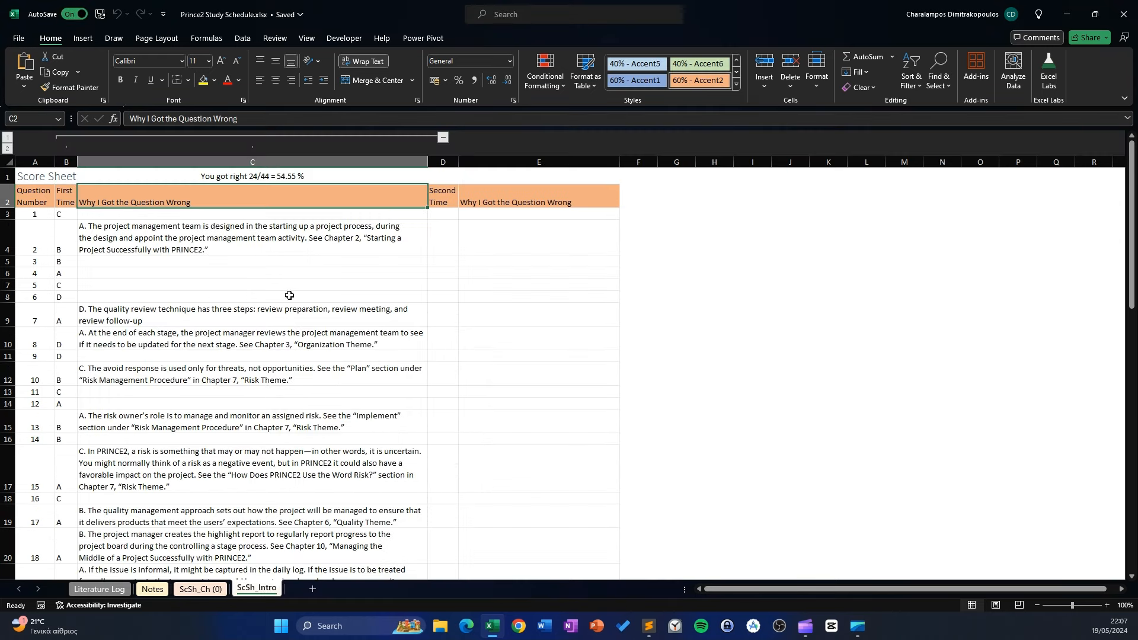
- Review the First Time answers and the Why I Got the Question Wrong explanations on the ScSh_Intro sheet
{"action": "left_click", "coordinate": [312, 370]}
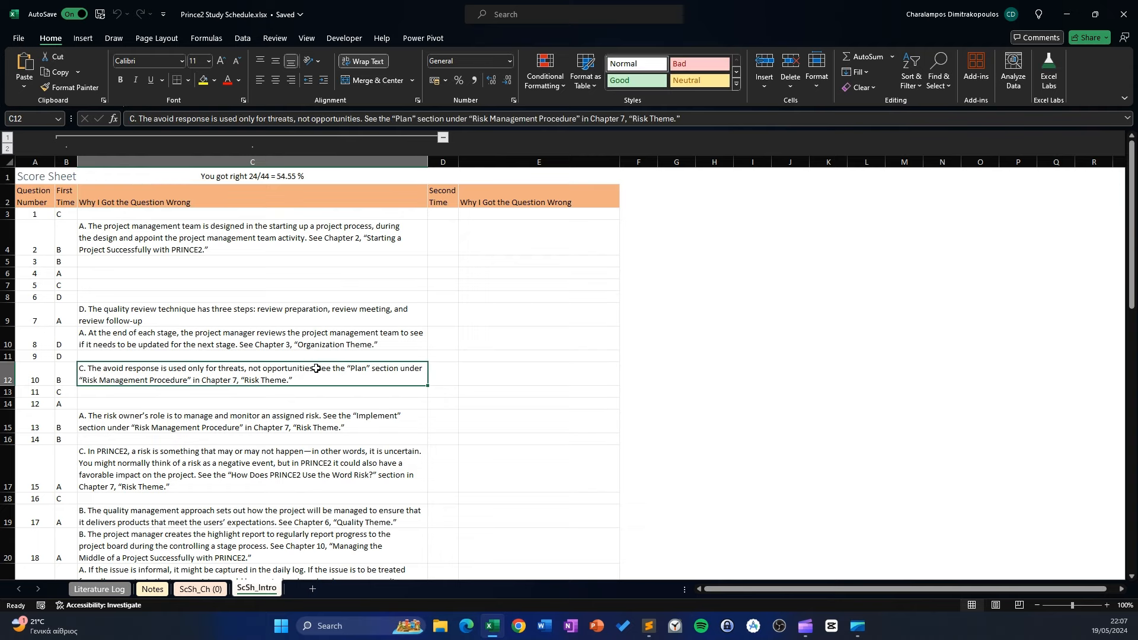
{"action": "left_click_drag", "start_coordinate": [64, 217], "coordinate": [86, 428]}
{"action": "scroll", "coordinate": [84, 415], "scroll_direction": "down", "scroll_amount": 1}
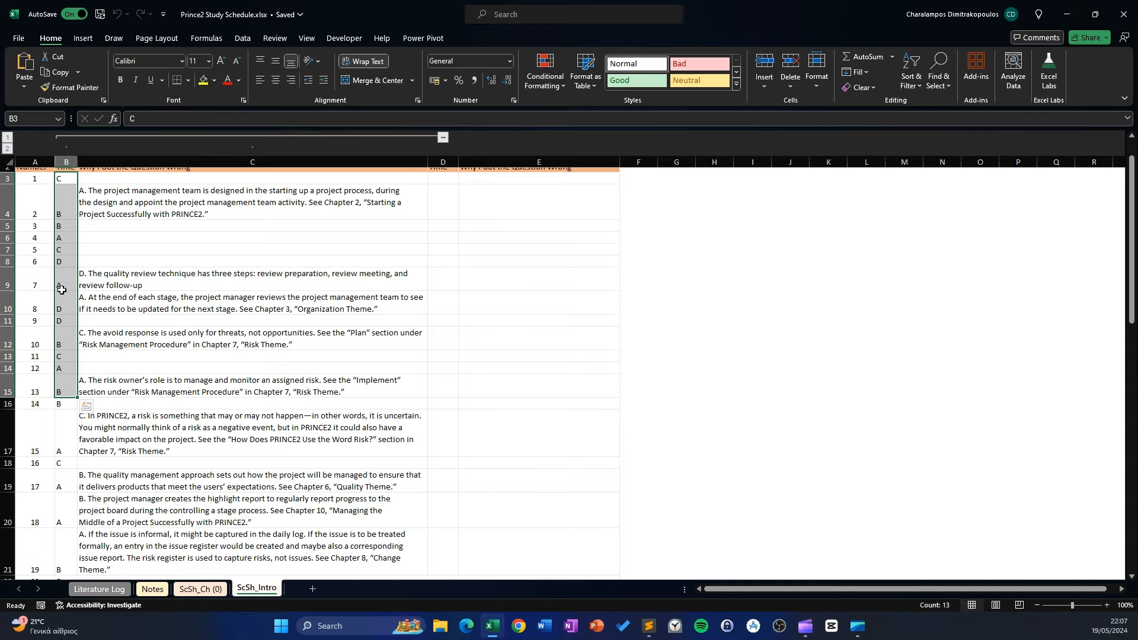
{"action": "scroll", "coordinate": [148, 207], "scroll_direction": "up", "scroll_amount": 1}
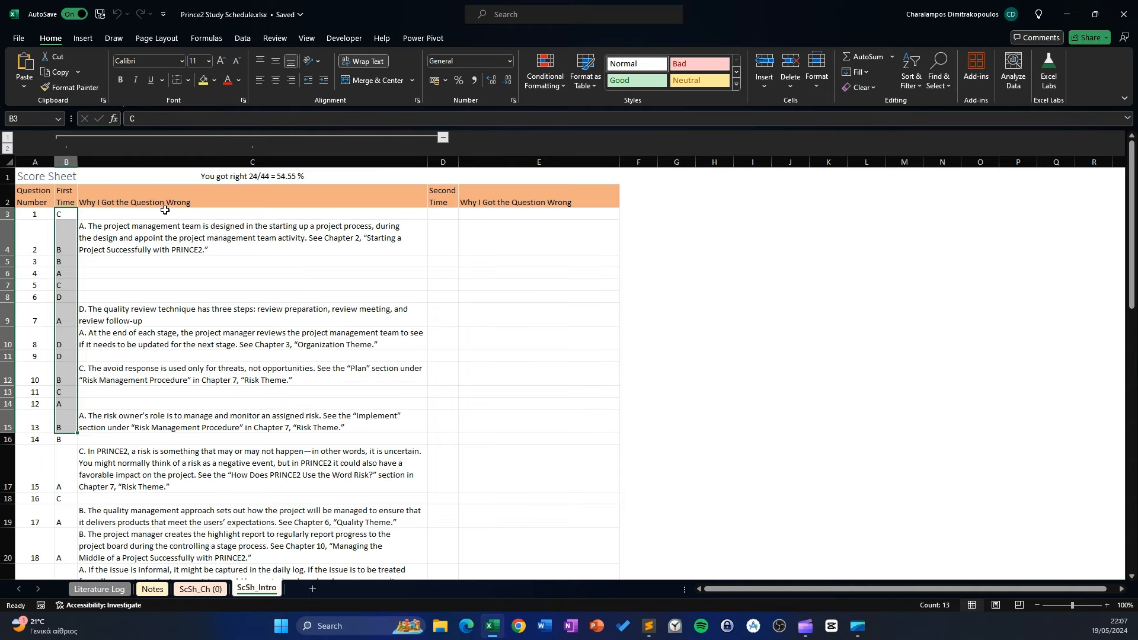
{"action": "left_click_drag", "start_coordinate": [165, 211], "coordinate": [183, 494]}
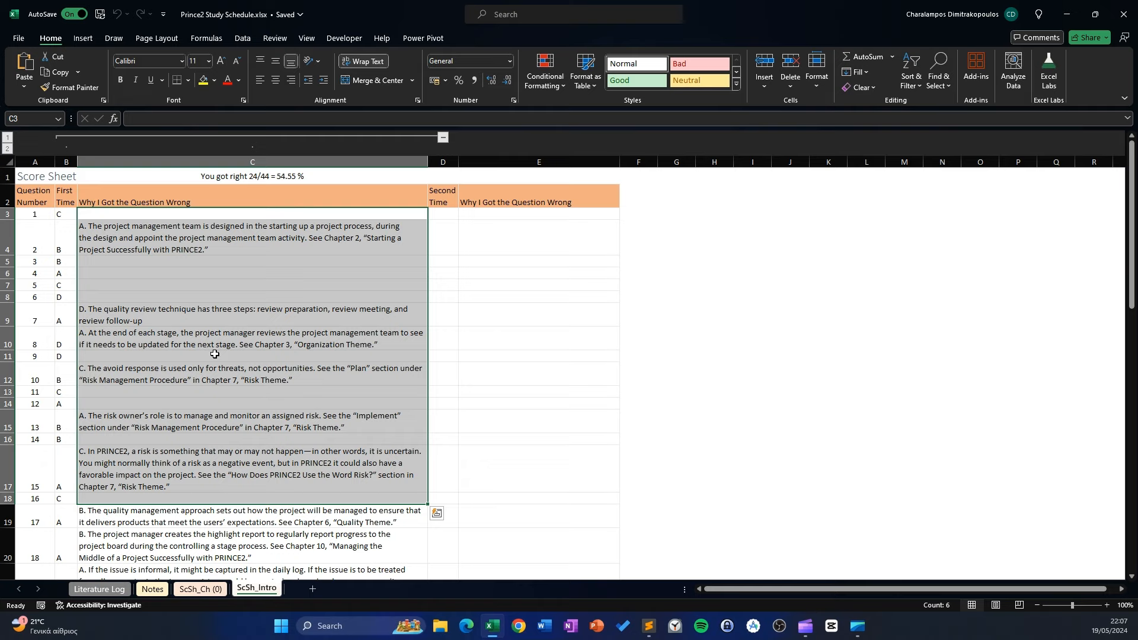
{"action": "scroll", "coordinate": [209, 466], "scroll_direction": "down", "scroll_amount": 2}
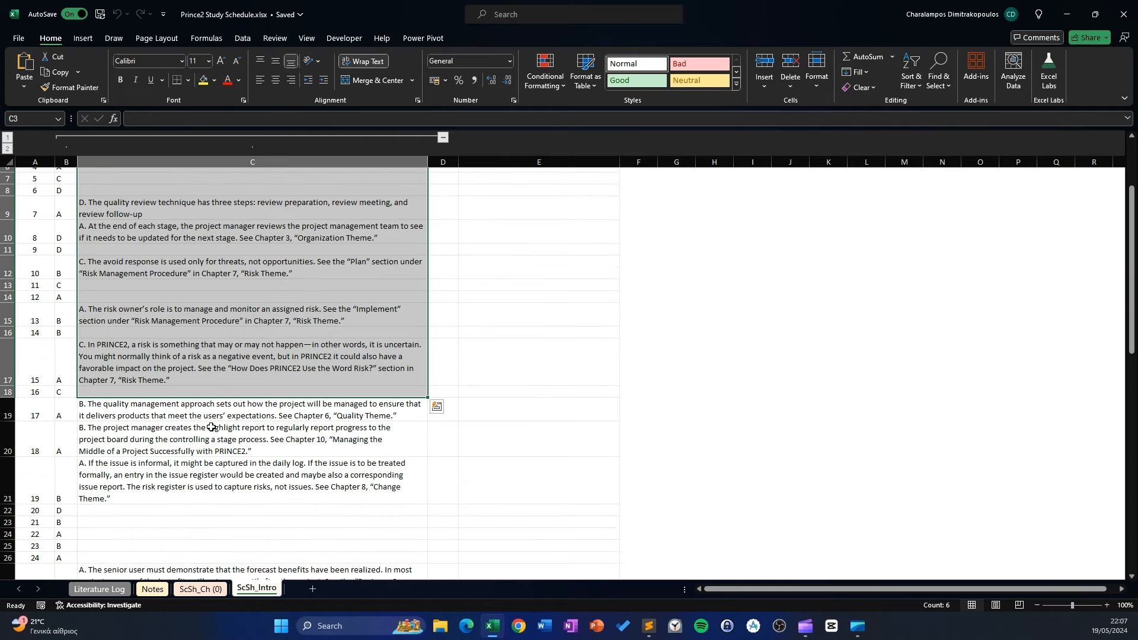
{"action": "scroll", "coordinate": [211, 427], "scroll_direction": "up", "scroll_amount": 2}
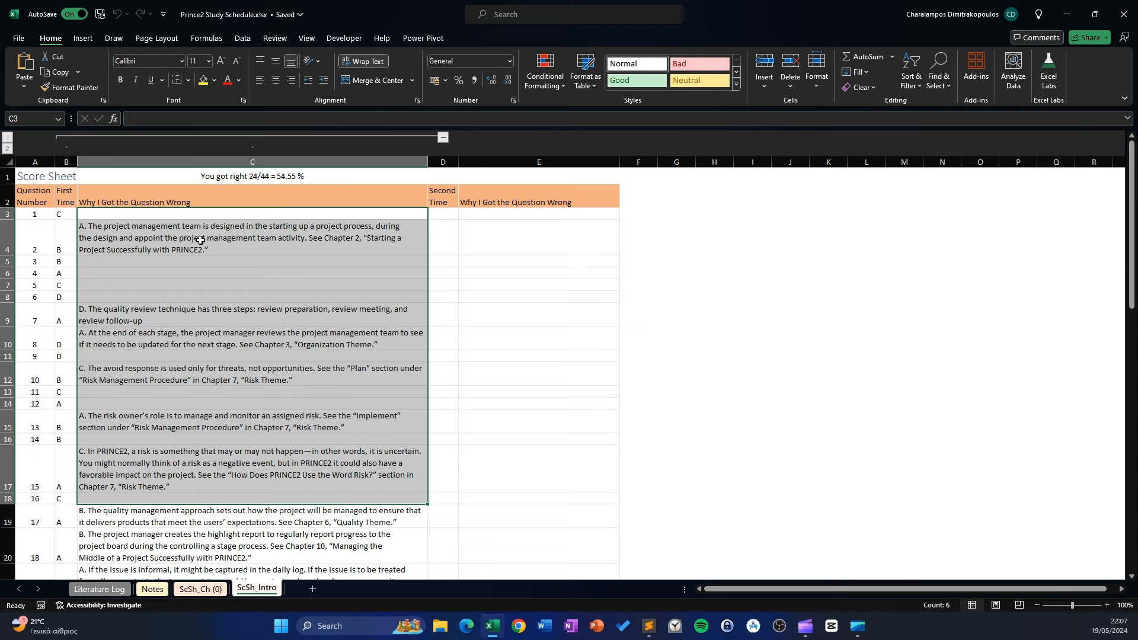
- Inspect the "You got right" score formula in C1 of ScSh_Intro and the answer and explanation ranges it references
{"action": "left_click", "coordinate": [213, 175]}
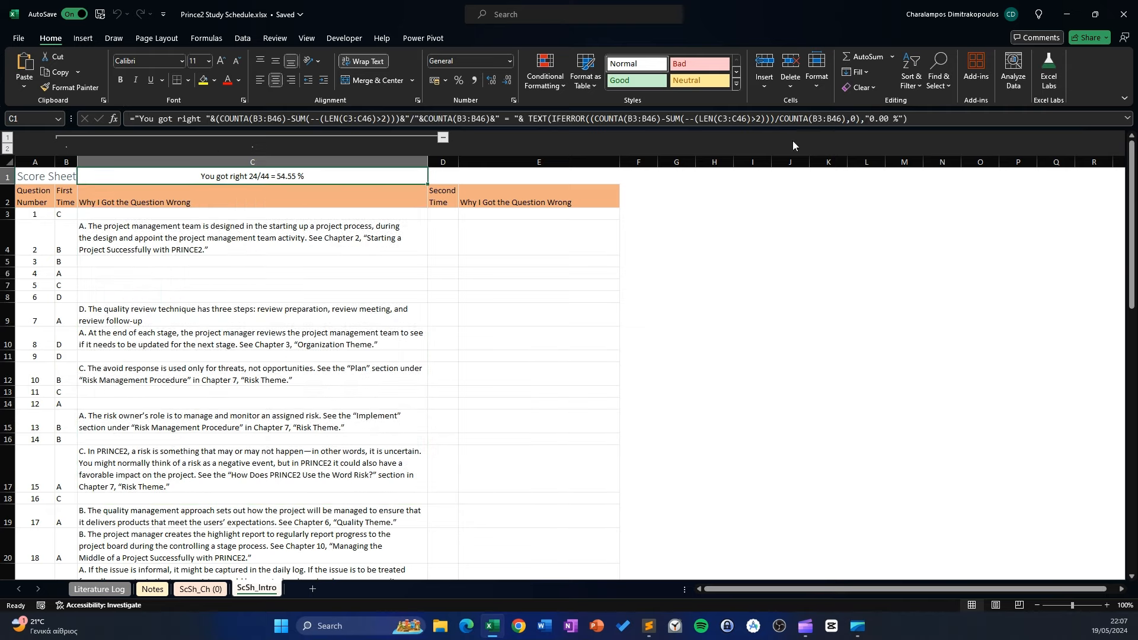
{"action": "left_click", "coordinate": [1097, 122]}
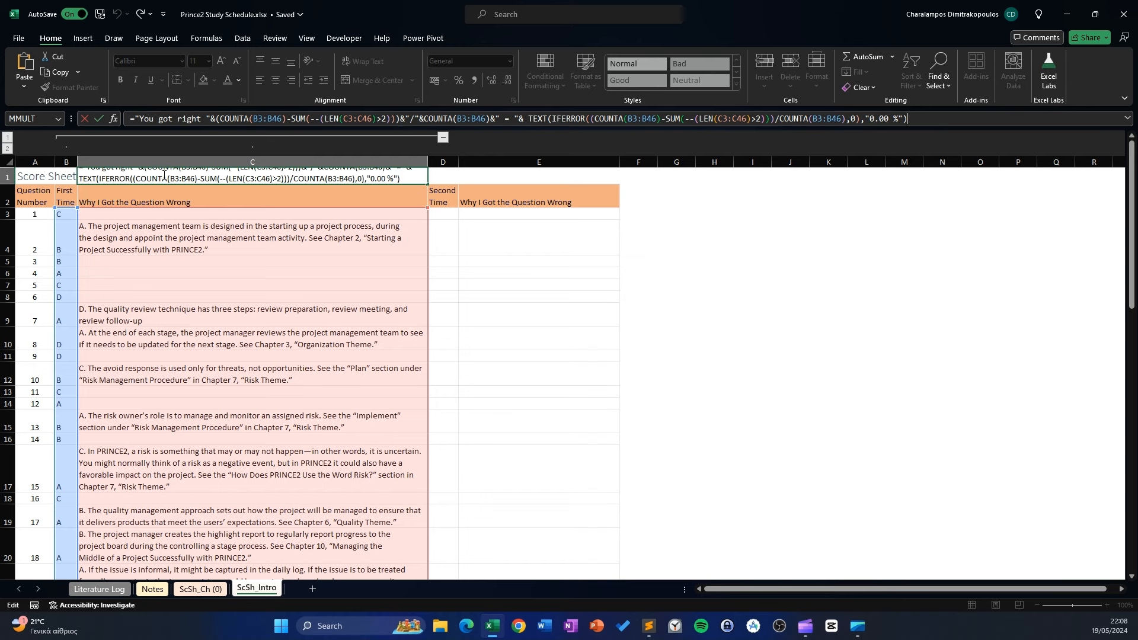
{"action": "scroll", "coordinate": [58, 444], "scroll_direction": "down", "scroll_amount": 3}
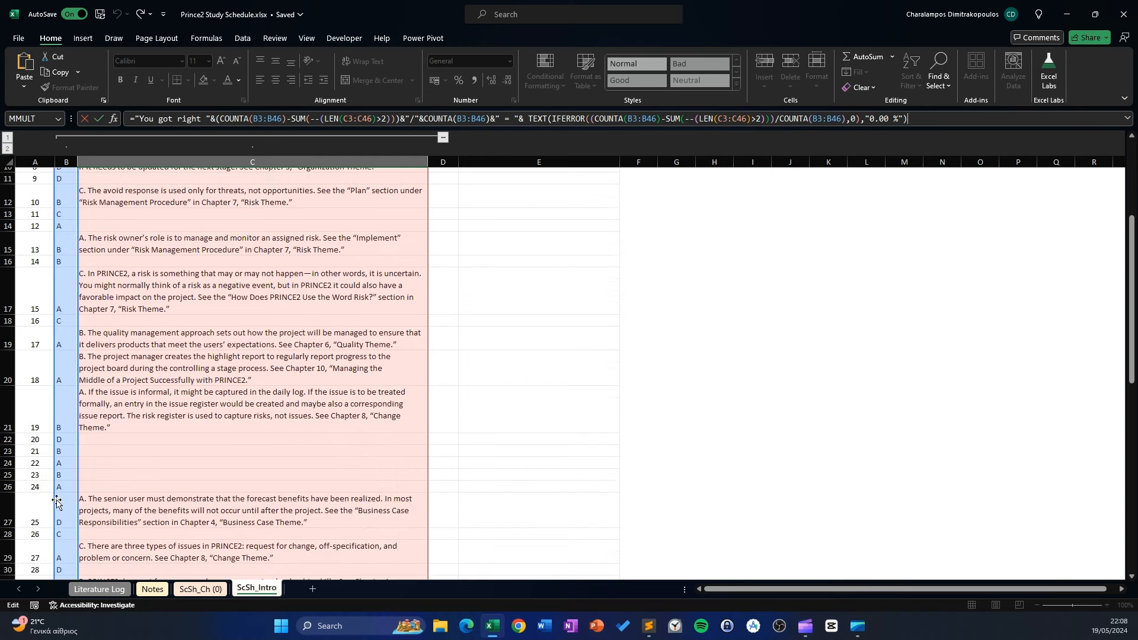
{"action": "scroll", "coordinate": [57, 503], "scroll_direction": "down", "scroll_amount": 5}
{"action": "scroll", "coordinate": [57, 503], "scroll_direction": "up", "scroll_amount": 5}
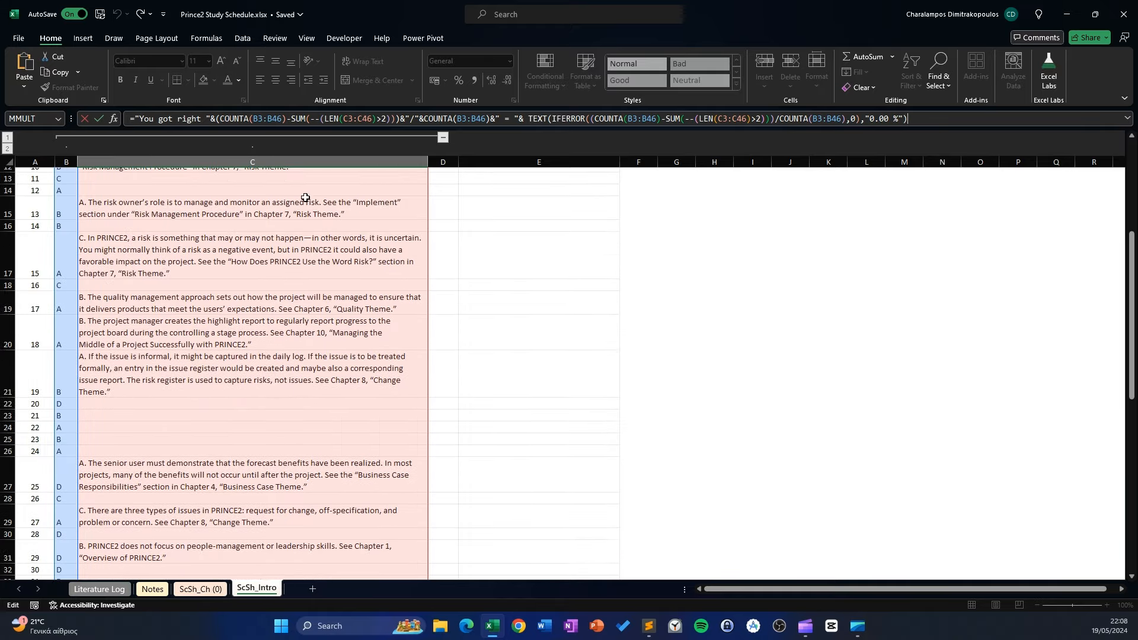
{"action": "scroll", "coordinate": [306, 198], "scroll_direction": "up", "scroll_amount": 4}
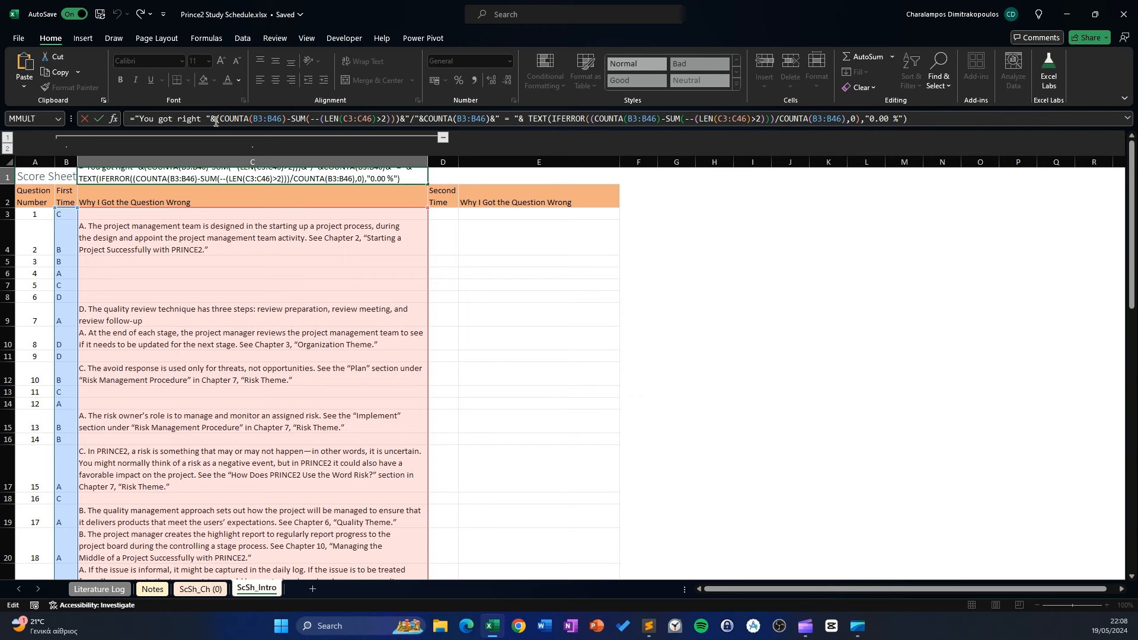
- Try removing the correct-over-total fraction from the C1 score formula, cancel the edit and recheck the formula
{"action": "left_click_drag", "start_coordinate": [215, 121], "coordinate": [488, 120]}
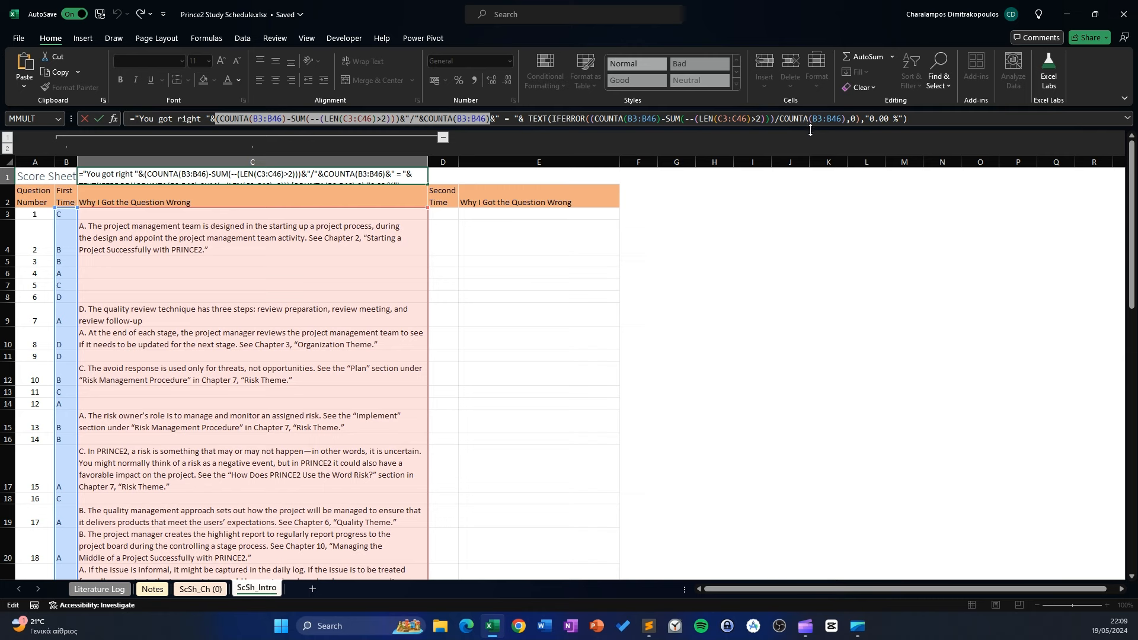
{"action": "key", "text": "BackSpace"}
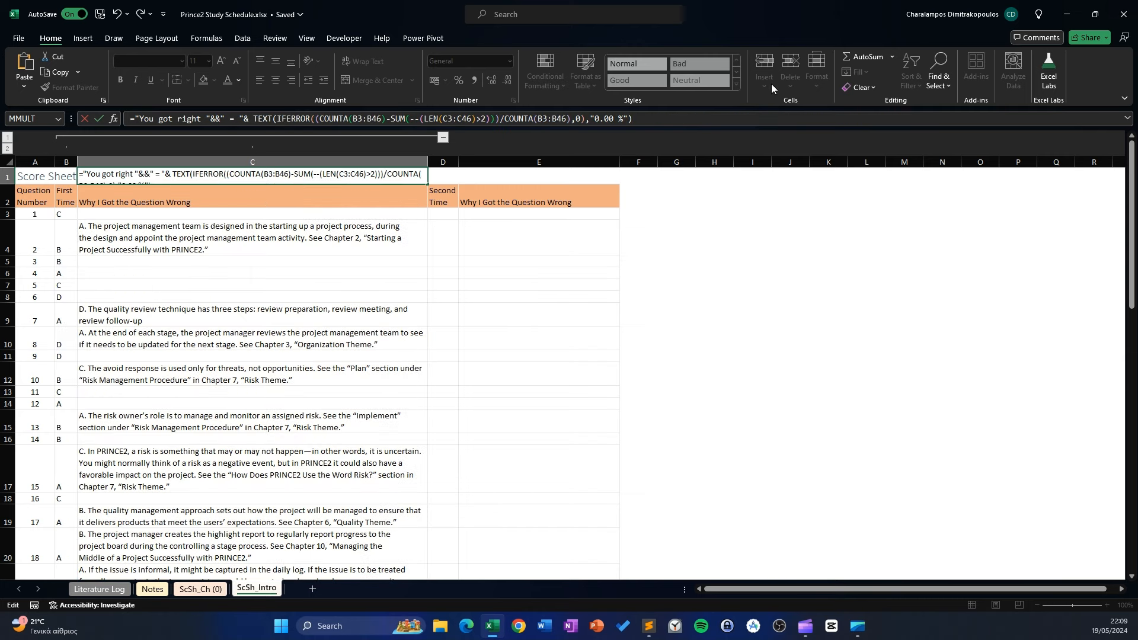
{"action": "key", "text": "Escape"}
{"action": "left_click", "coordinate": [287, 261]}
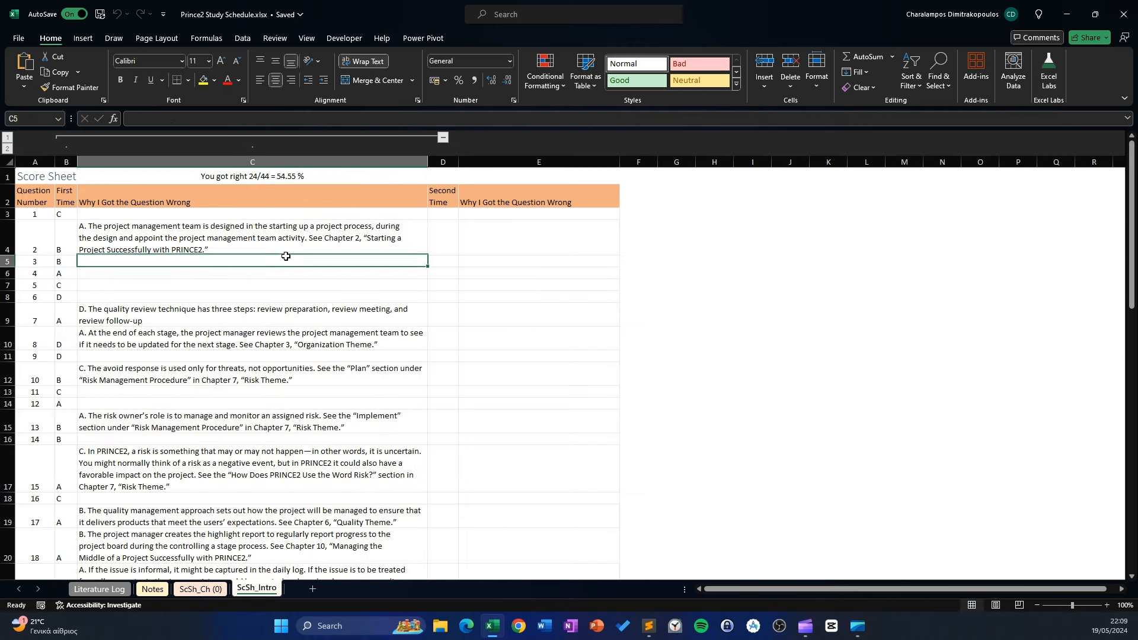
{"action": "left_click", "coordinate": [291, 176]}
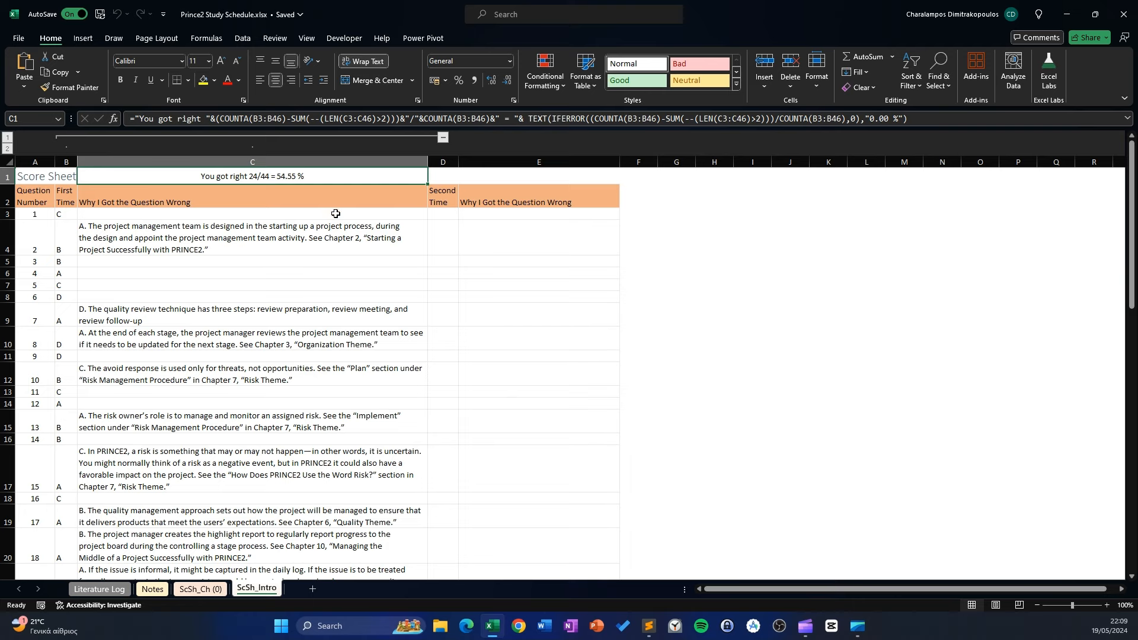
- Revisit the Notes, ScSh_Intro and ScSh_Ch (0) sheets and return to the Literature Log sheet
{"action": "left_click", "coordinate": [162, 591]}
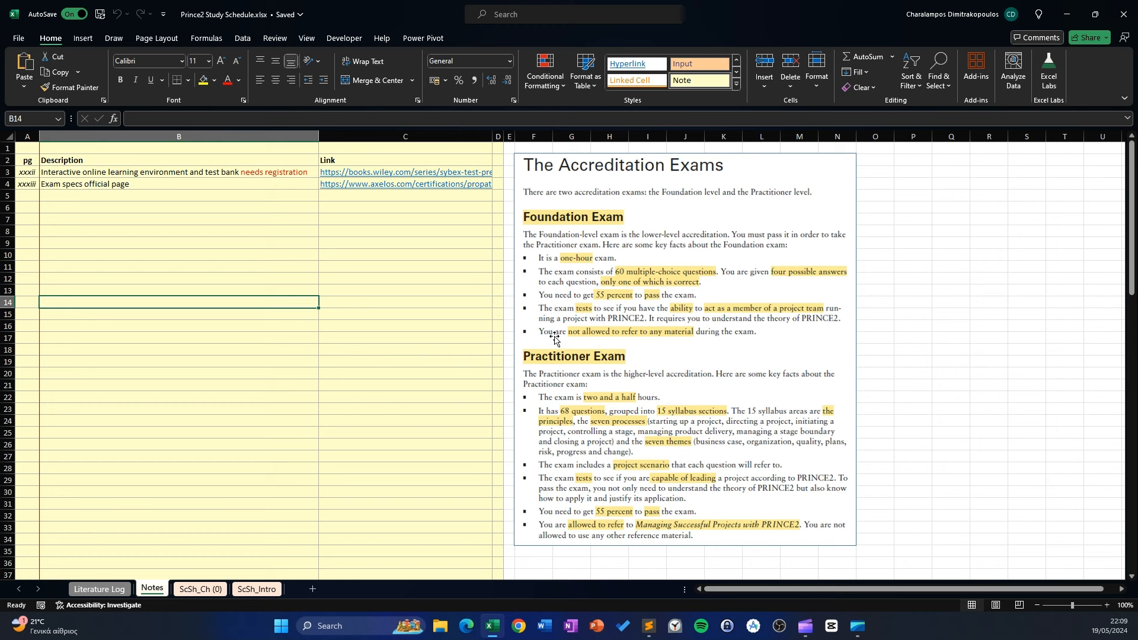
{"action": "left_click", "coordinate": [246, 590]}
{"action": "left_click", "coordinate": [202, 590]}
{"action": "left_click", "coordinate": [99, 589]}
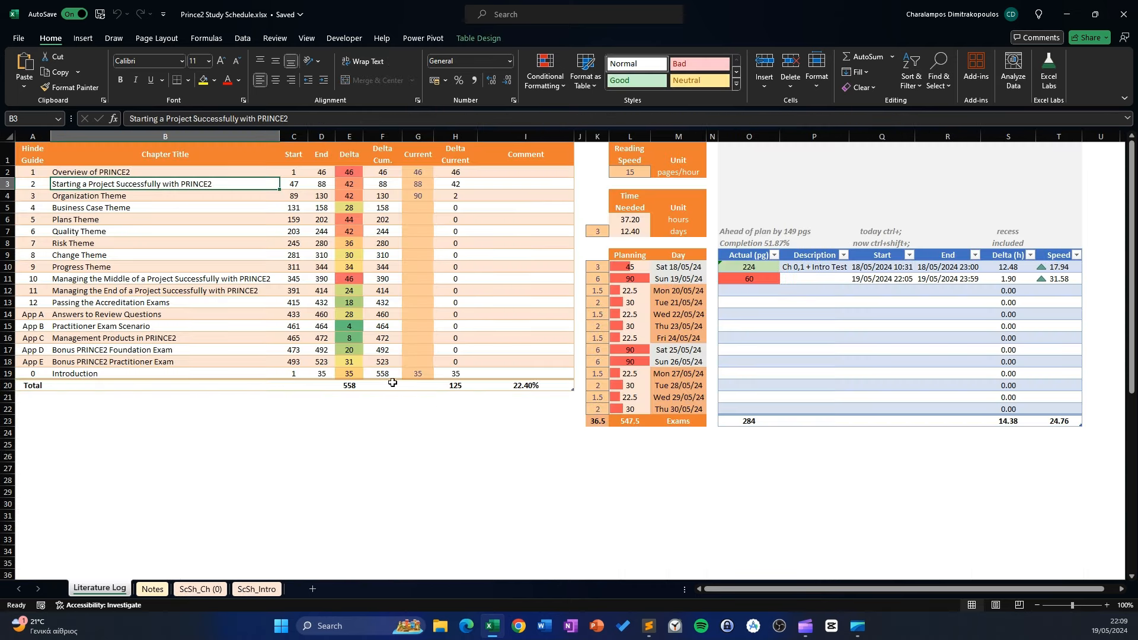